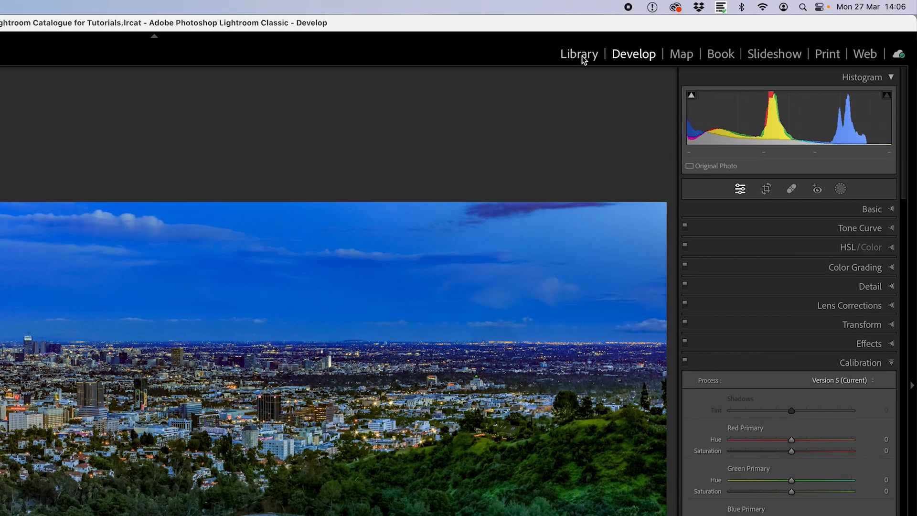
# Make the filmstrip slightly taller and collapse the Calibration settings in the Develop module.
pyautogui.click(583, 56)
pyautogui.click(627, 56)
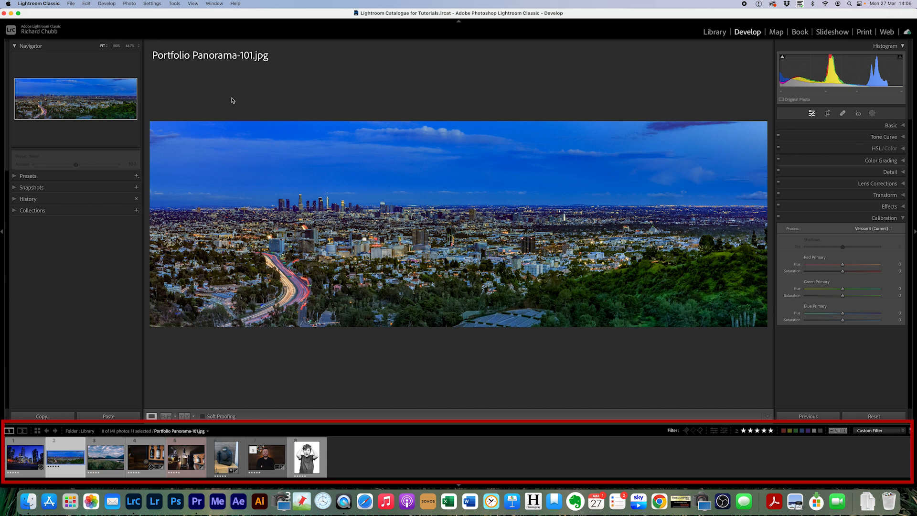
pyautogui.moveTo(414, 423)
pyautogui.mouseDown()
pyautogui.moveTo(415, 409)
pyautogui.moveTo(416, 419)
pyautogui.mouseUp()
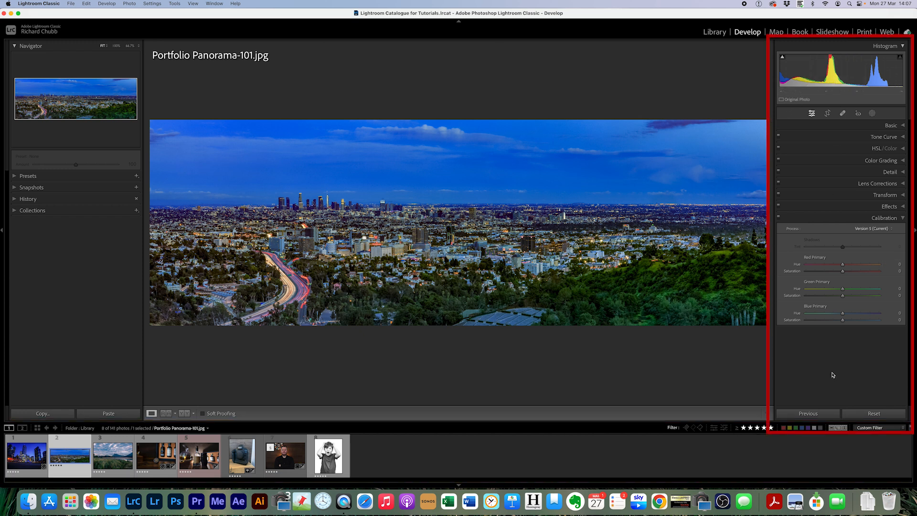
pyautogui.click(900, 218)
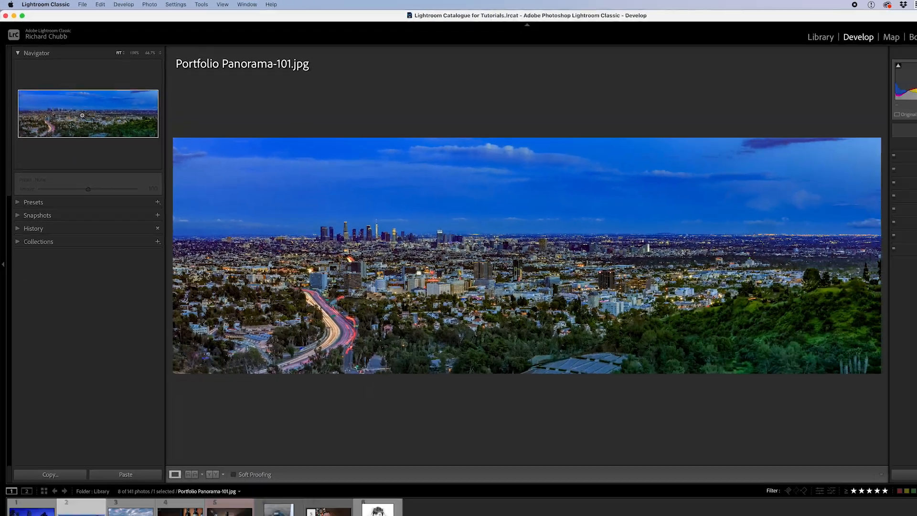
# Zoom in on the panorama, up to 200%, and pan the magnified area across the city buildings.
pyautogui.click(139, 169)
pyautogui.moveTo(78, 101)
pyautogui.mouseDown()
pyautogui.moveTo(112, 91)
pyautogui.moveTo(52, 97)
pyautogui.moveTo(89, 97)
pyautogui.mouseUp()
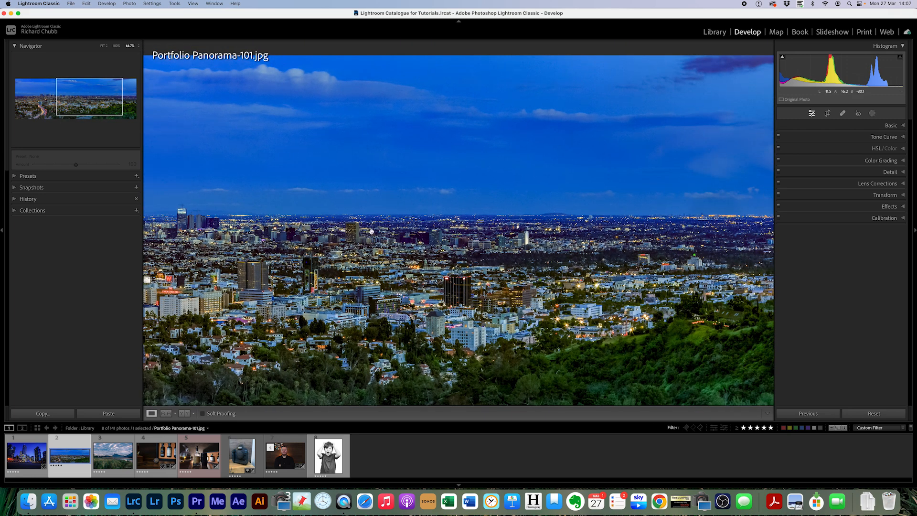
pyautogui.click(372, 232)
pyautogui.moveTo(382, 251); pyautogui.dragTo(479, 177)
pyautogui.moveTo(87, 98)
pyautogui.mouseDown()
pyautogui.moveTo(43, 109)
pyautogui.moveTo(88, 102)
pyautogui.mouseUp()
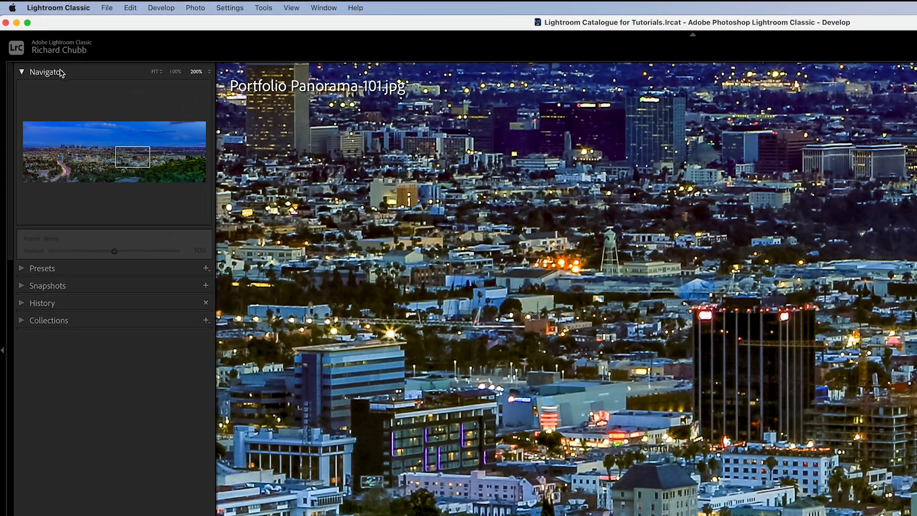
# Set the Navigator's custom zoom ratio to 300% and toggle the panorama between Fit and 300%.
pyautogui.click(153, 72)
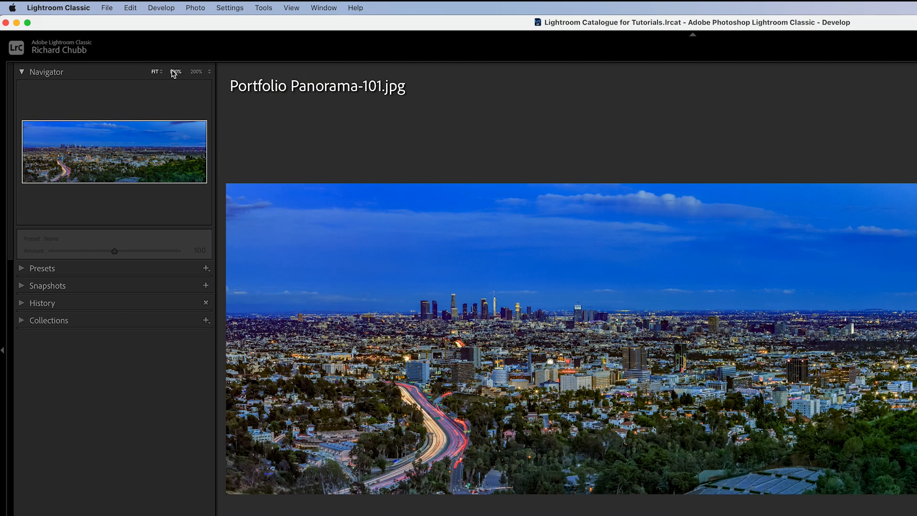
pyautogui.click(210, 72)
pyautogui.click(208, 171)
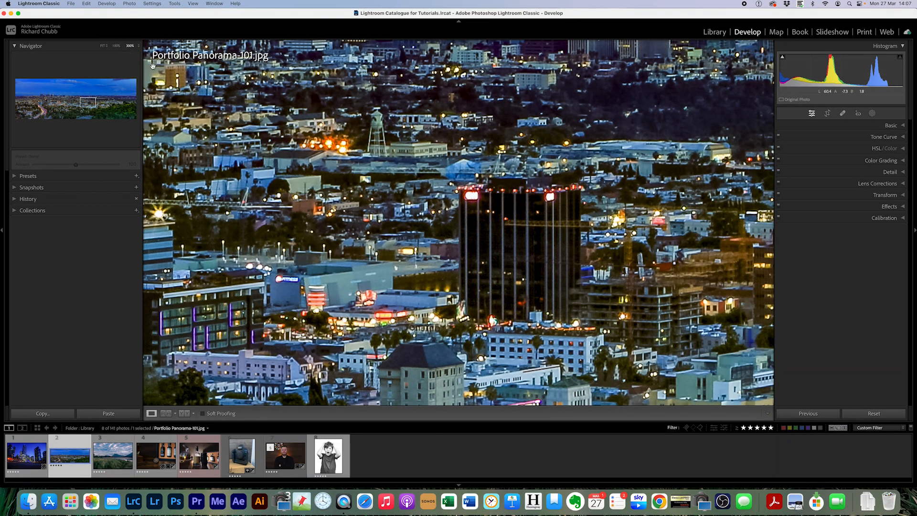
pyautogui.click(154, 67)
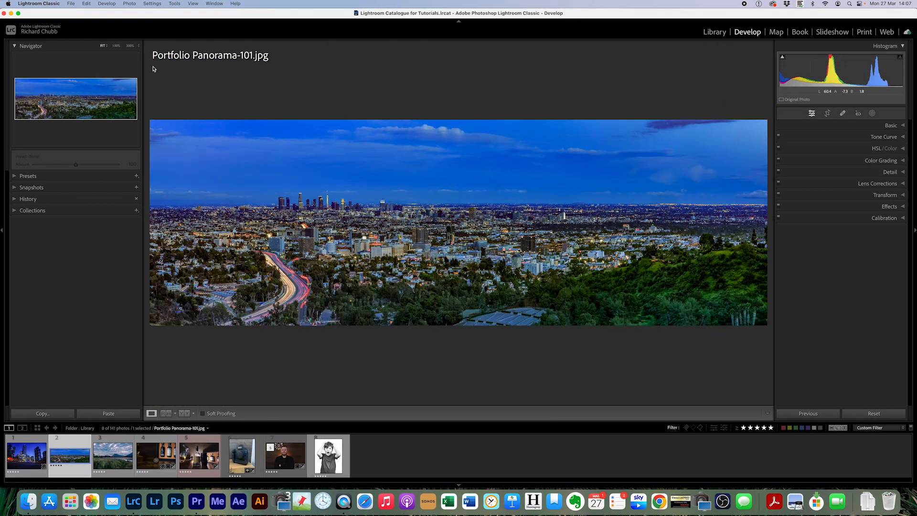
pyautogui.click(153, 69)
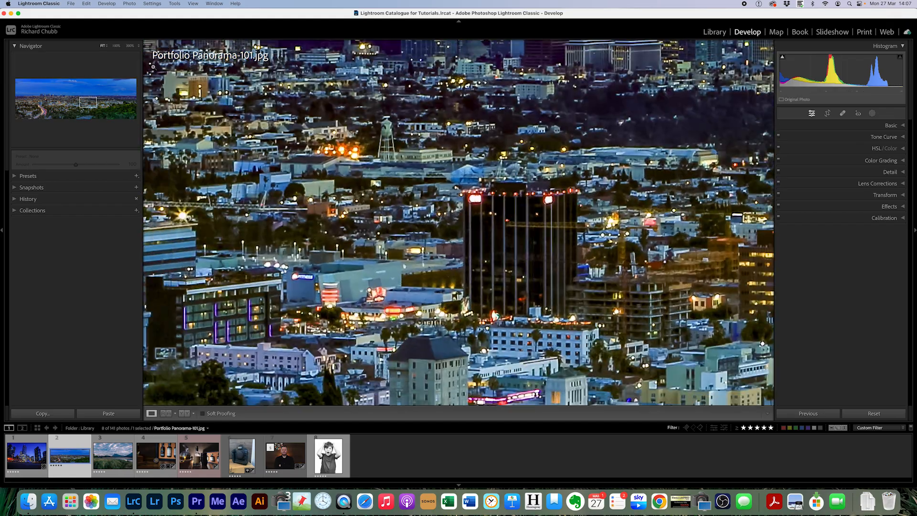
pyautogui.click(154, 66)
pyautogui.click(153, 67)
pyautogui.click(153, 67)
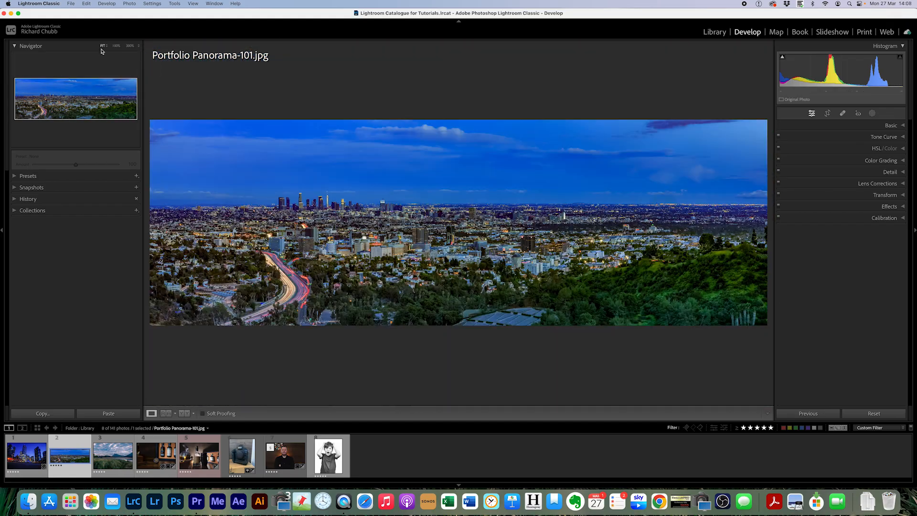
# Show the panorama at 100% and toggle repeatedly between the Fit and 100% views.
pyautogui.click(116, 45)
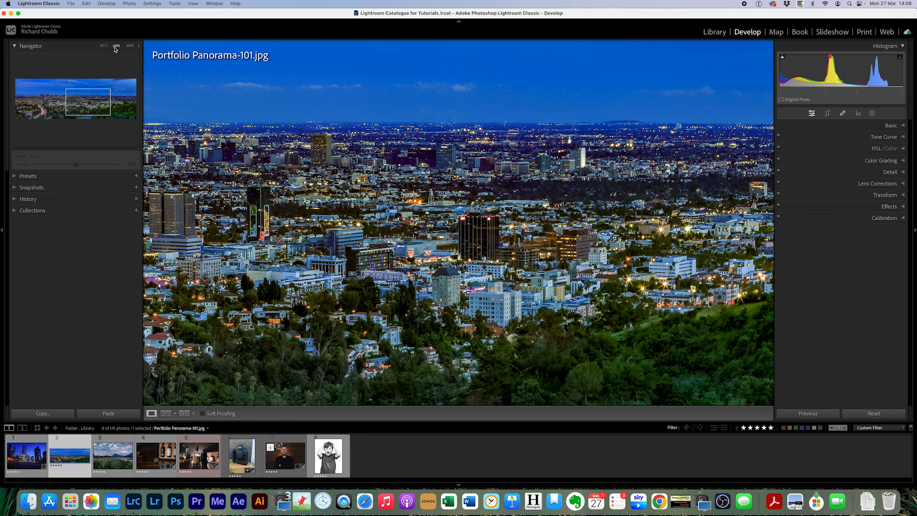
pyautogui.click(103, 48)
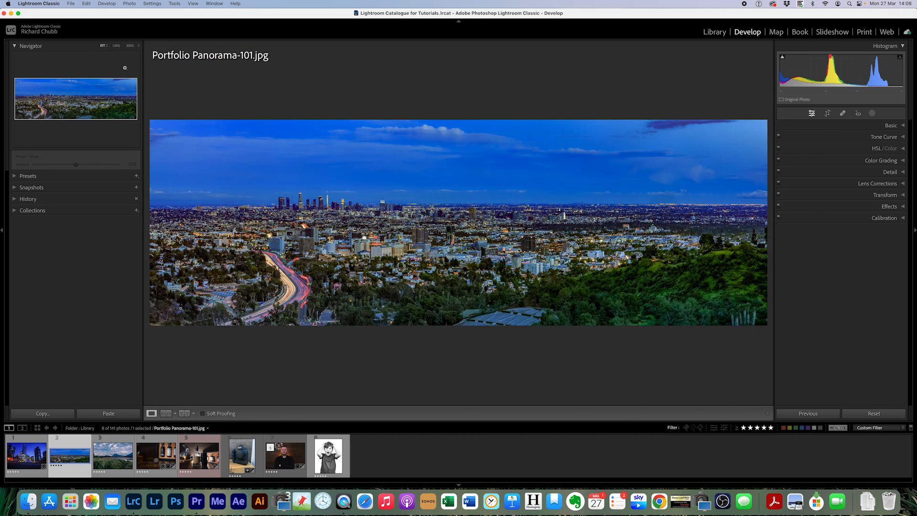
pyautogui.press('z')
pyautogui.press('z')
pyautogui.press('z')
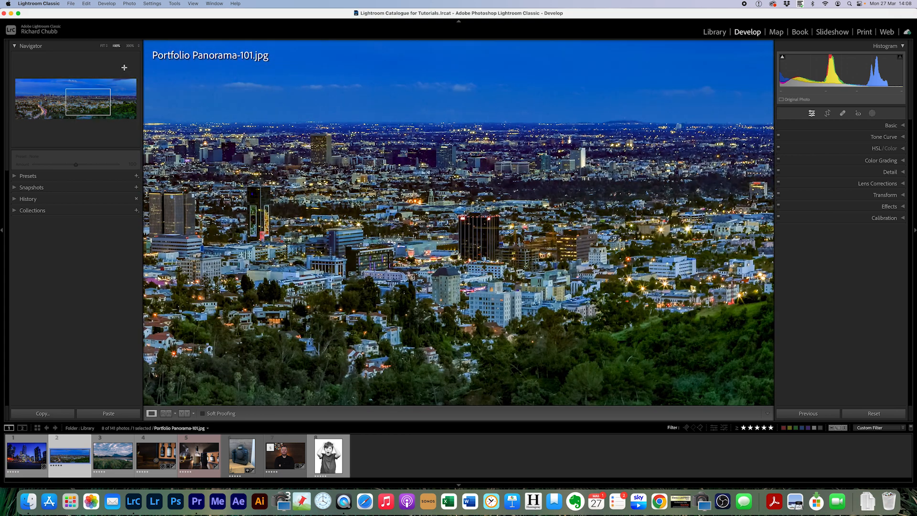
pyautogui.press('z')
# View the panorama at 300% and 100%, and return it to the Fit view.
pyautogui.click(130, 46)
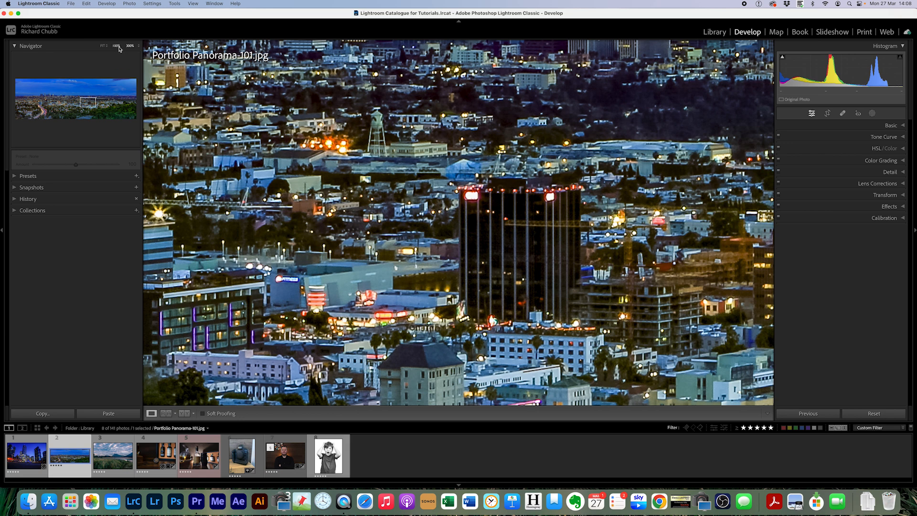
pyautogui.click(116, 46)
pyautogui.press('z')
pyautogui.press('z')
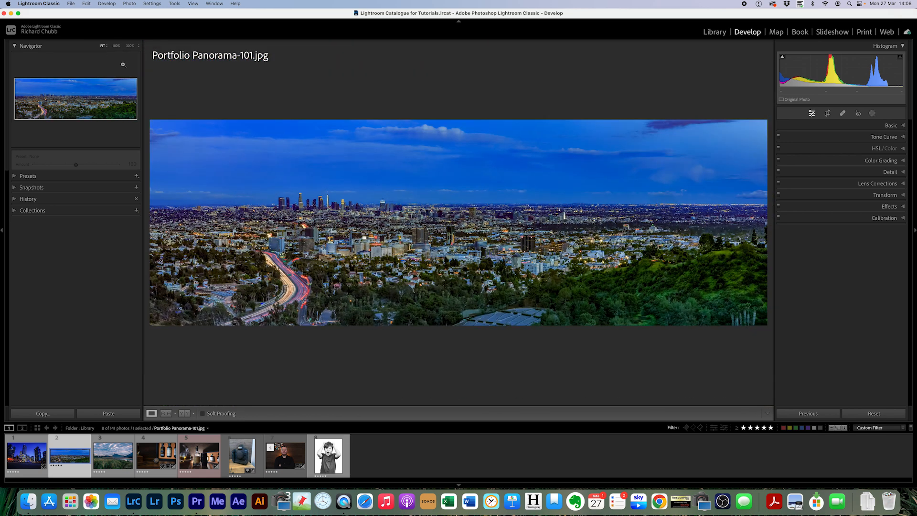
pyautogui.click(104, 46)
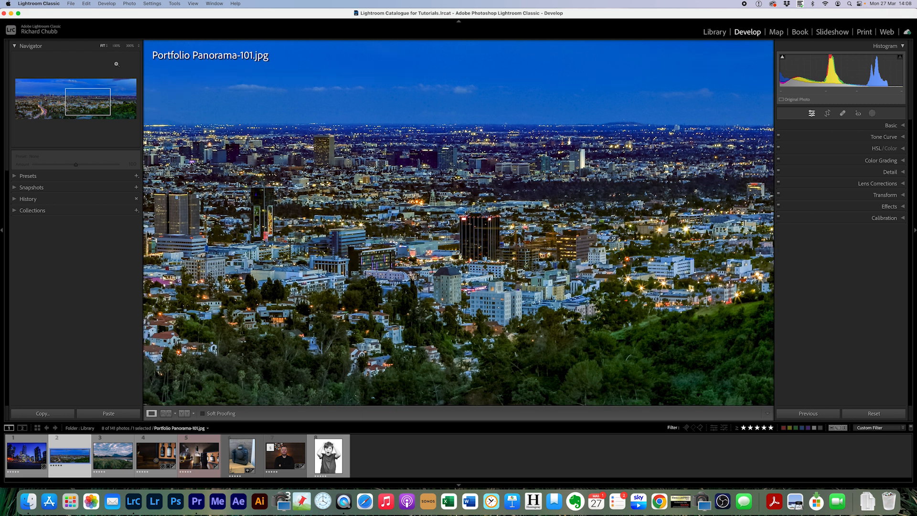
# Preview the panorama with the Fill zoom option and switch it back to Fit.
pyautogui.click(107, 47)
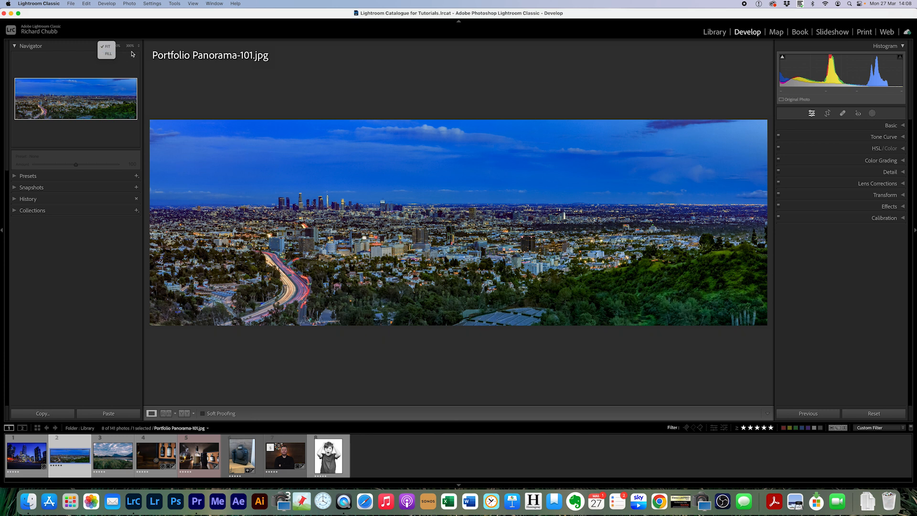
pyautogui.click(108, 53)
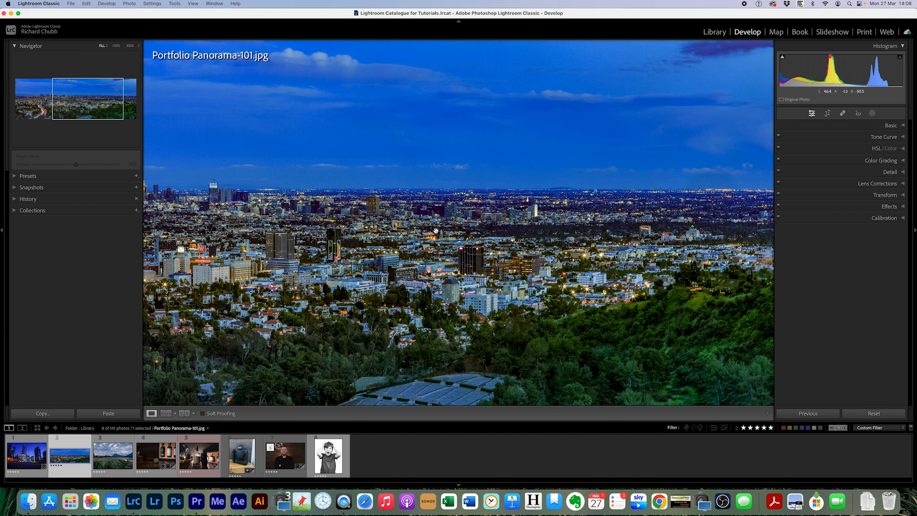
pyautogui.click(105, 48)
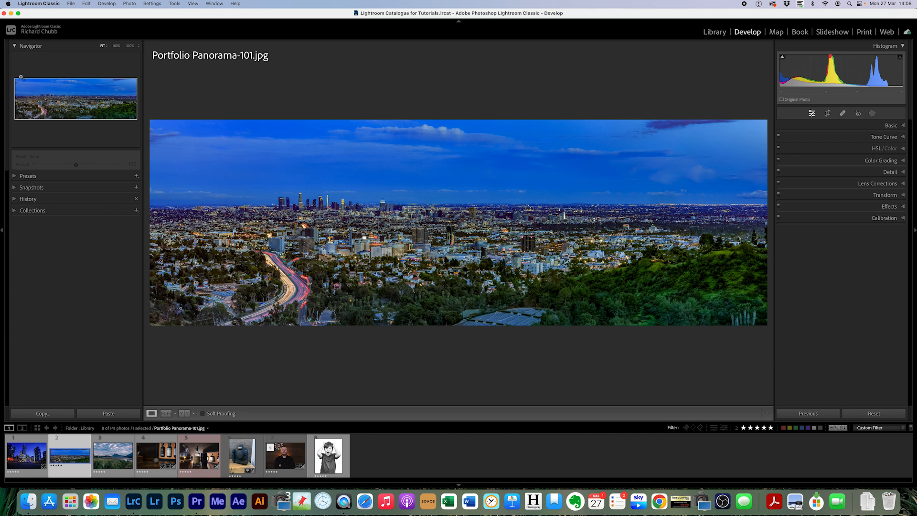
# Check the Solo Mode setting for the Presets, Snapshots, History and Collections panels.
pyautogui.rightClick(42, 179)
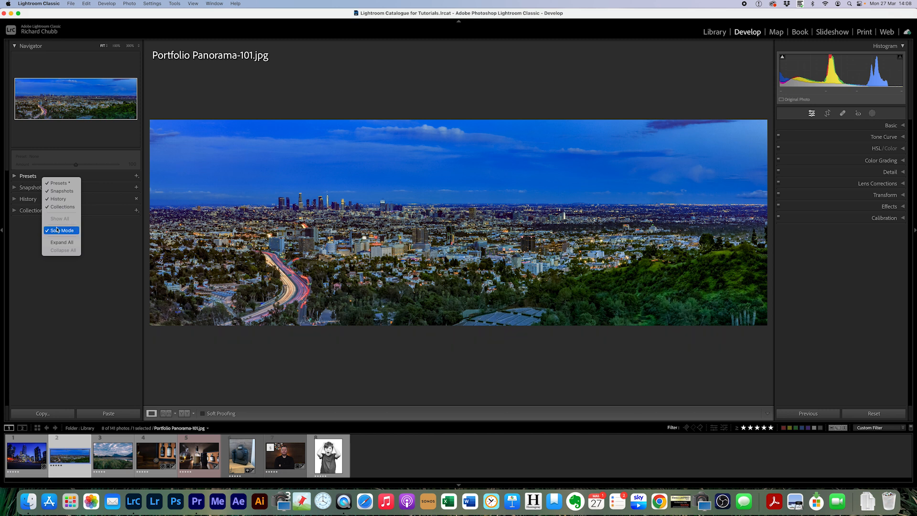
pyautogui.click(21, 236)
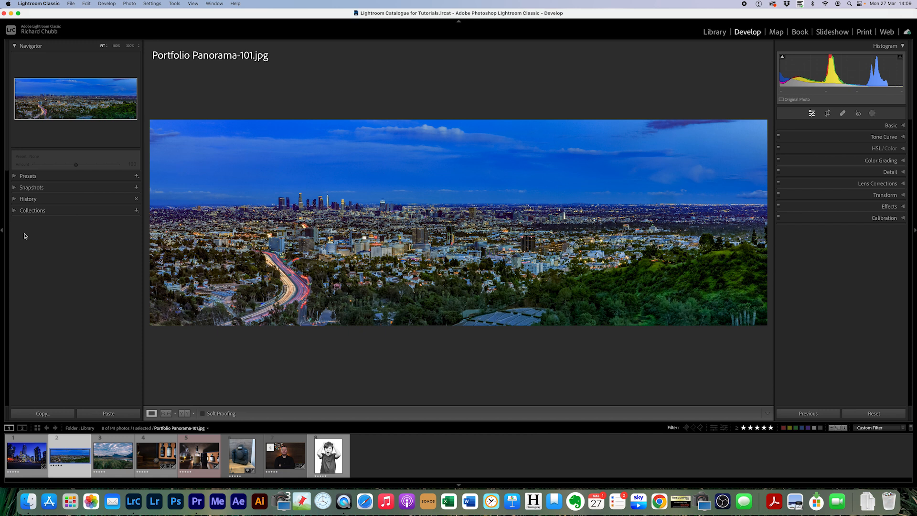
# Expand Presets and collapse all open preset groups, including For JPG, R6, RC Master, To Share? and Tutorials.
pyautogui.click(17, 177)
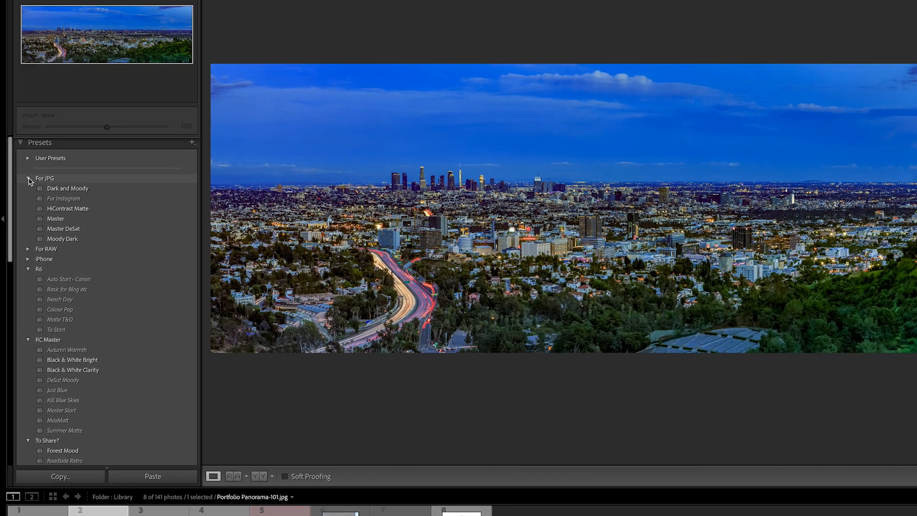
pyautogui.click(29, 178)
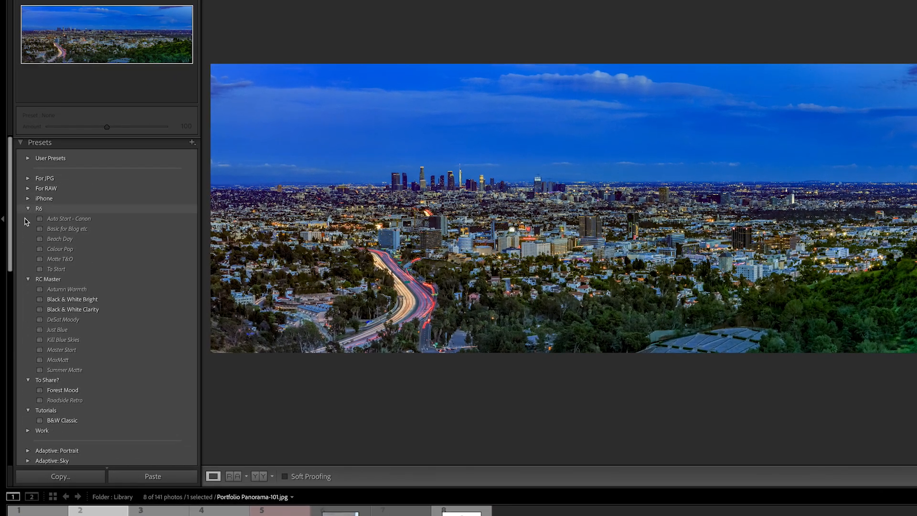
pyautogui.click(28, 209)
pyautogui.click(28, 218)
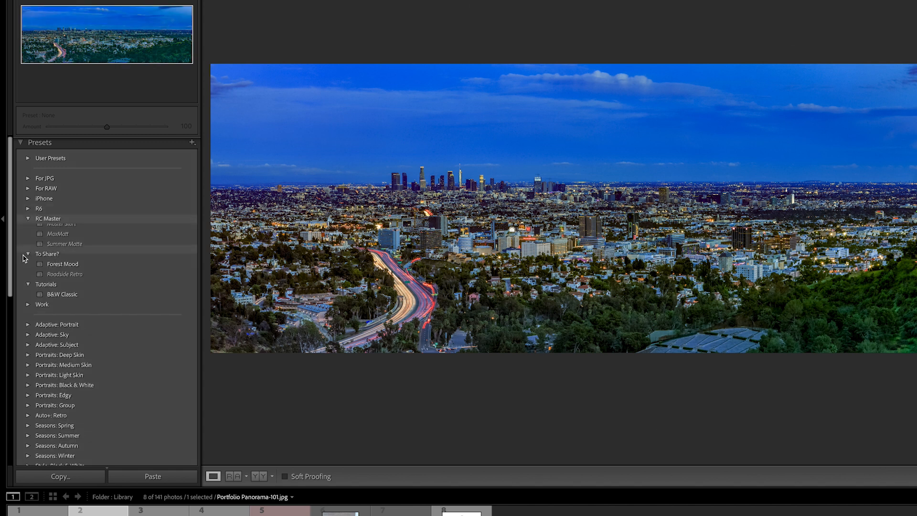
pyautogui.click(28, 259)
pyautogui.click(28, 269)
pyautogui.click(28, 228)
pyautogui.click(28, 248)
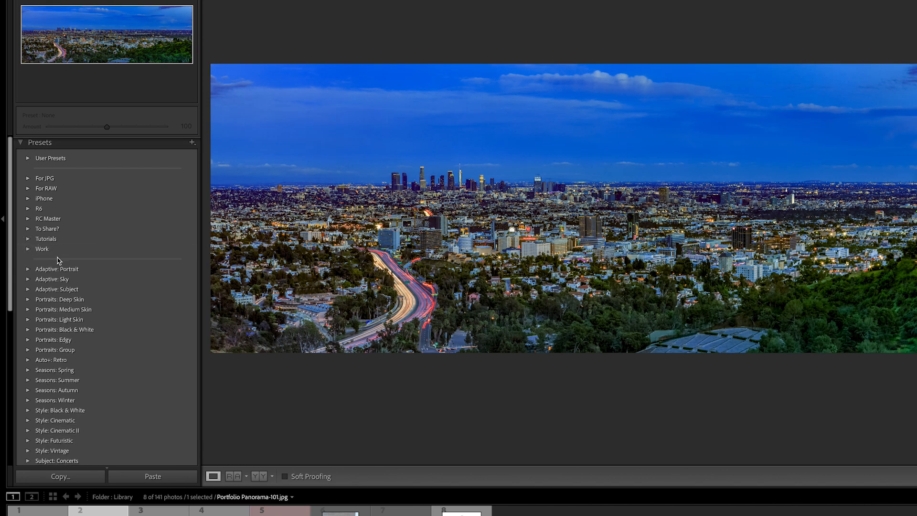
# Try the Dark and Moody and Master DeSat presets from the For JPG group on the panorama.
pyautogui.click(28, 178)
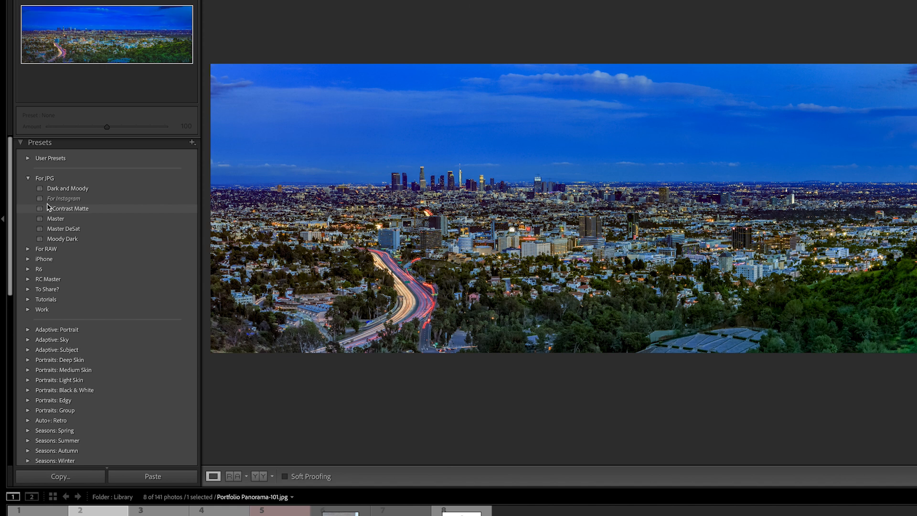
pyautogui.click(62, 189)
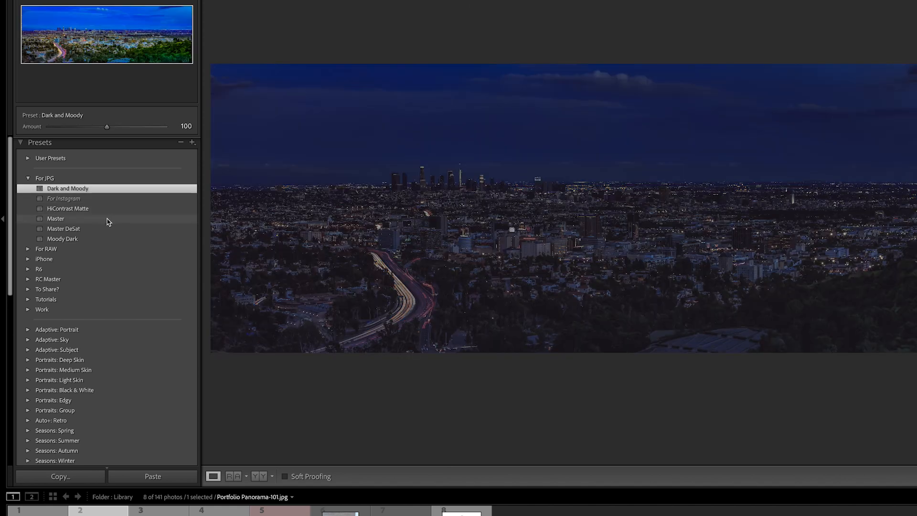
pyautogui.click(71, 229)
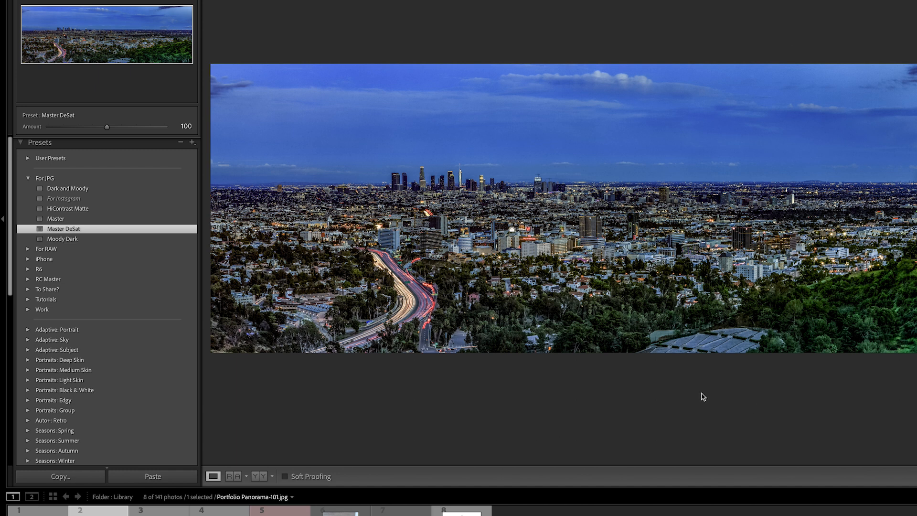
pyautogui.click(28, 179)
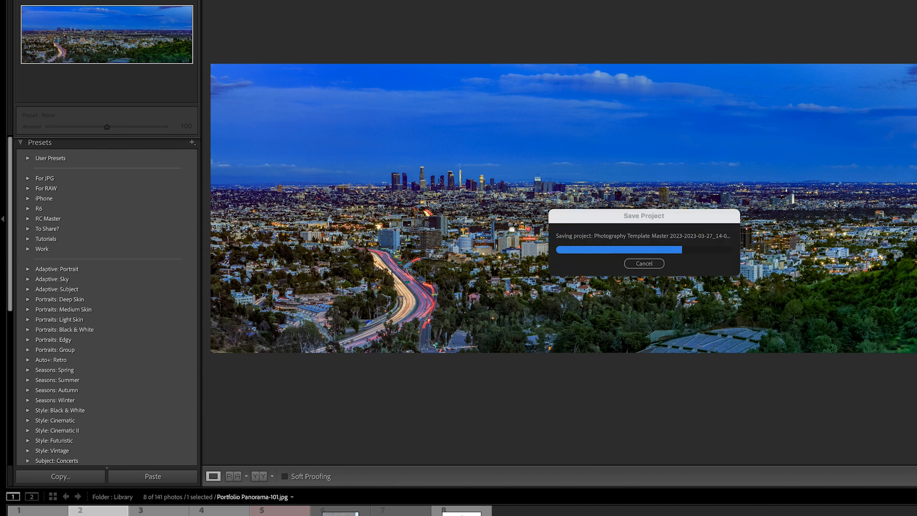
# Create a snapshot of the panorama's current edit with the default name 27/03/2023 14:09:56.
pyautogui.click(20, 143)
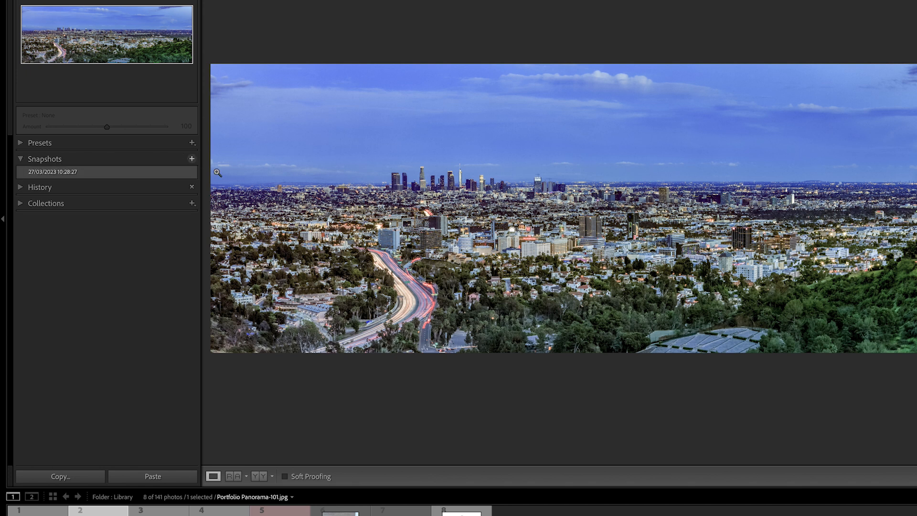
pyautogui.click(191, 158)
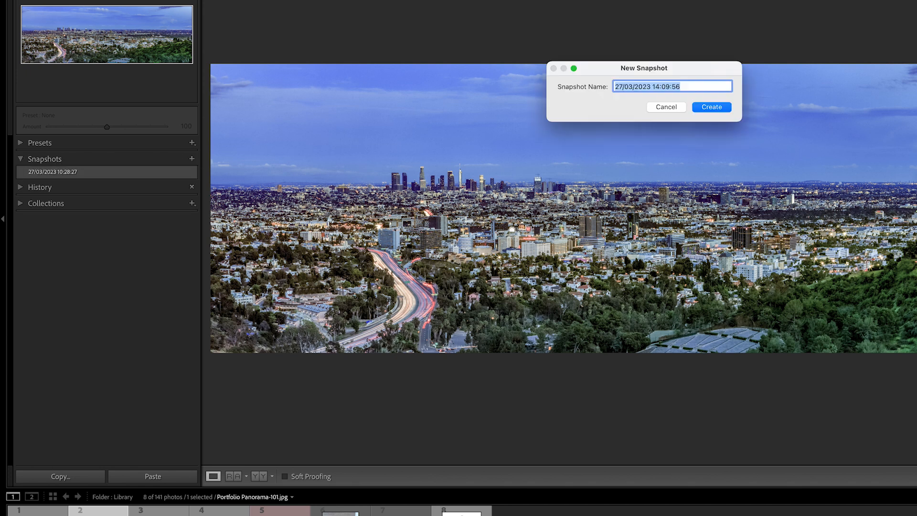
pyautogui.click(712, 107)
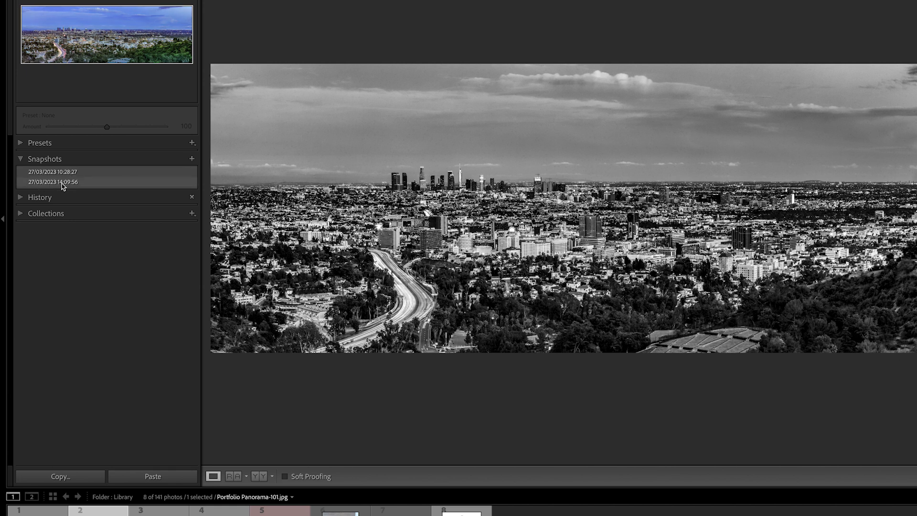
# Compare the two saved snapshots by applying 27/03/2023 14:09:56 and 27/03/2023 10:28:27 to the panorama.
pyautogui.click(86, 189)
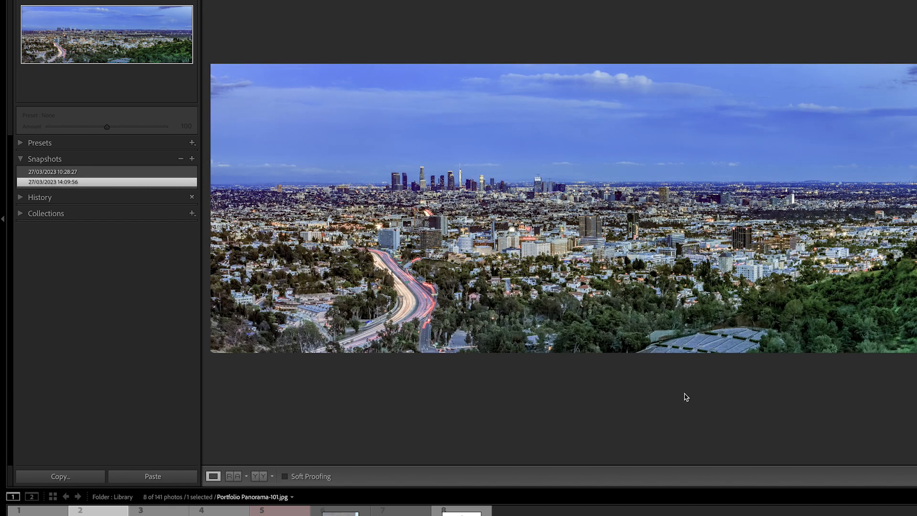
pyautogui.click(73, 173)
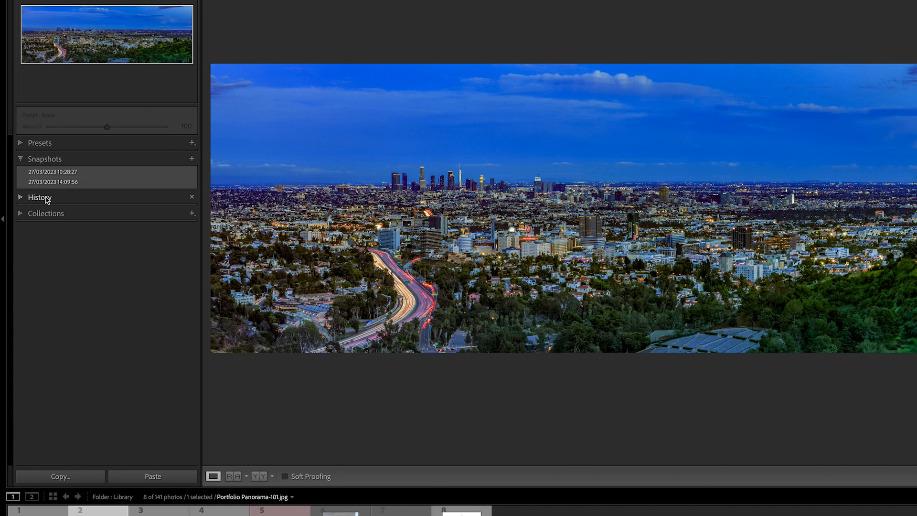
# Expand the panorama's History and review the list of recorded edits.
pyautogui.click(21, 198)
pyautogui.scroll(-1, 85, 261)
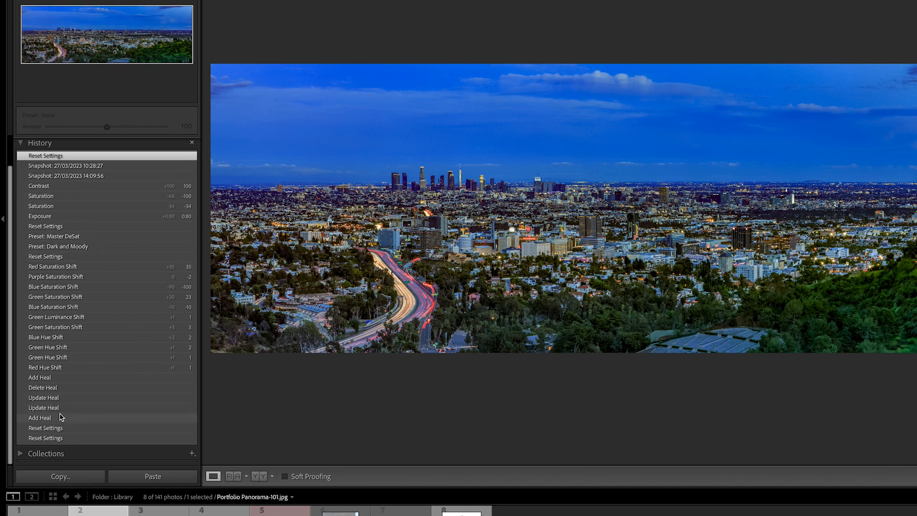
# Step the panorama back through its History, from the Contrast edit to the Reset Settings state directly before the Dark and Moody preset.
pyautogui.click(50, 187)
pyautogui.click(51, 197)
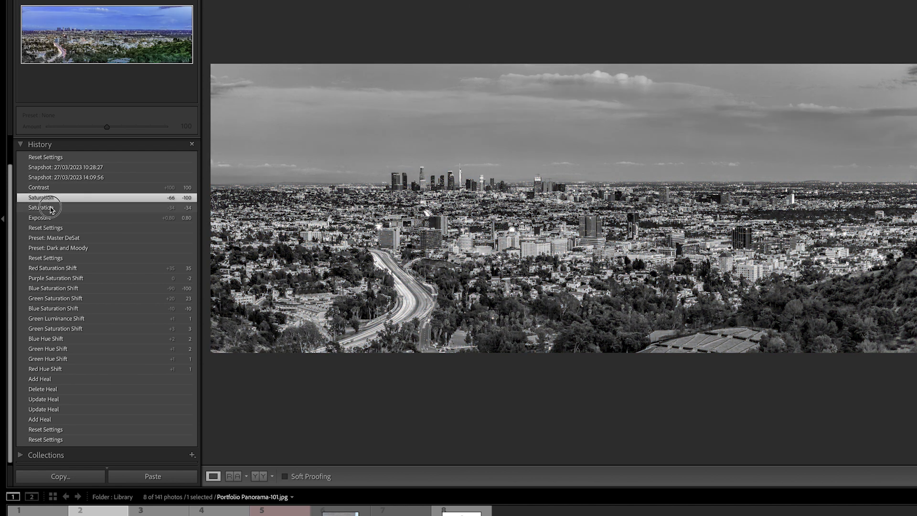
pyautogui.click(53, 208)
pyautogui.click(56, 238)
pyautogui.click(59, 248)
pyautogui.click(57, 258)
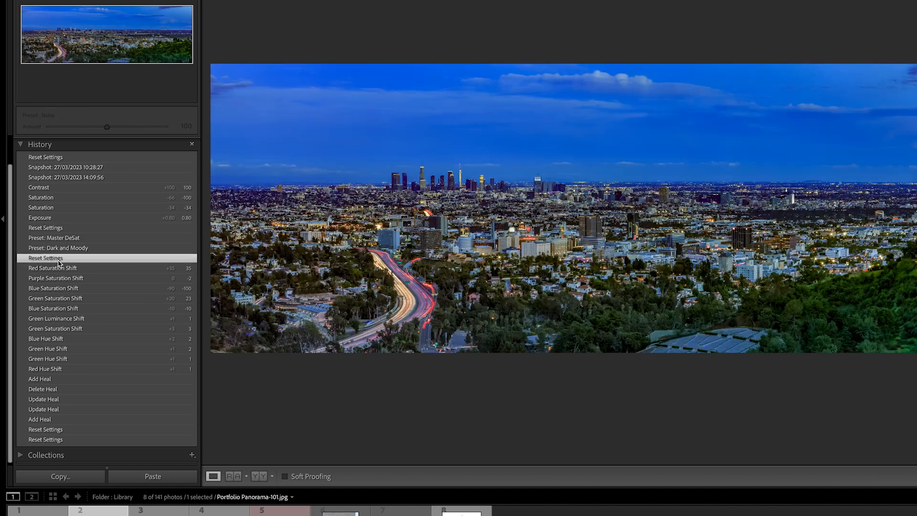
# Continue back through the panorama's red, purple, blue and green color shift states in History, ending at the Green Saturation Shift +3 state.
pyautogui.click(62, 268)
pyautogui.click(62, 277)
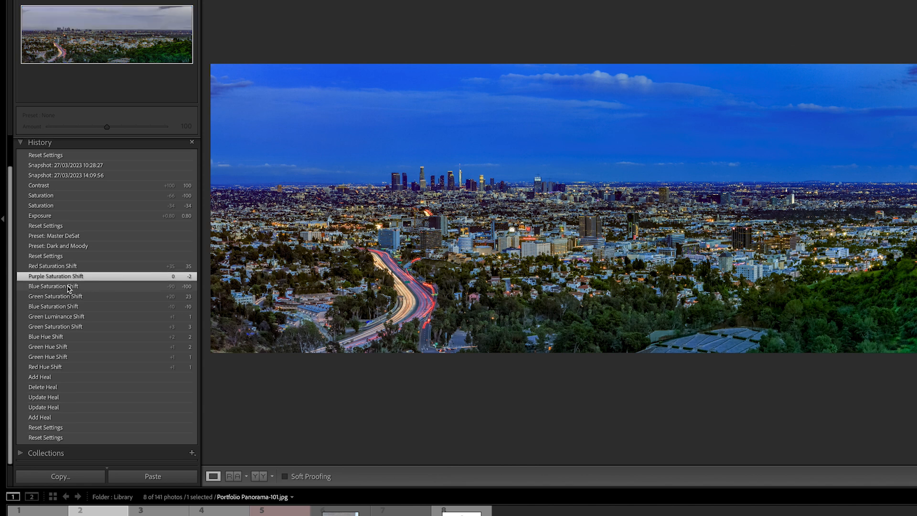
pyautogui.click(69, 288)
pyautogui.click(74, 298)
pyautogui.click(75, 308)
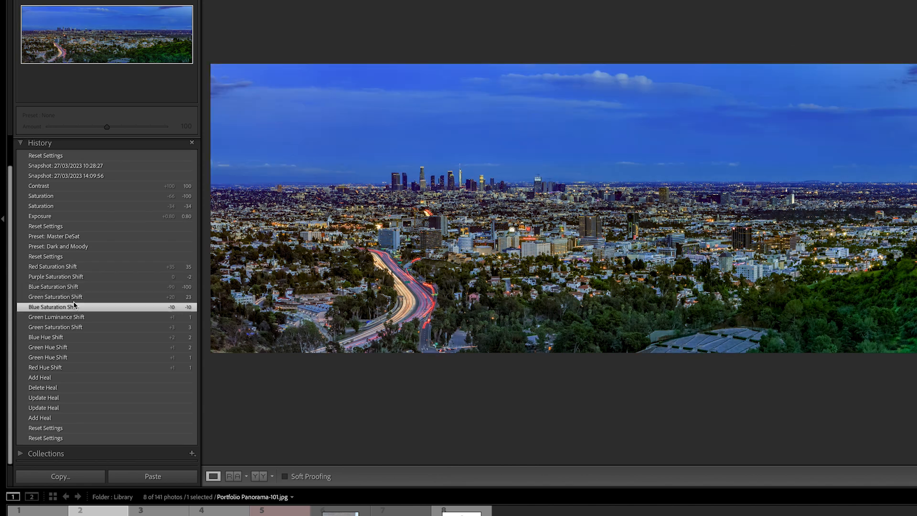
pyautogui.click(75, 318)
pyautogui.click(77, 329)
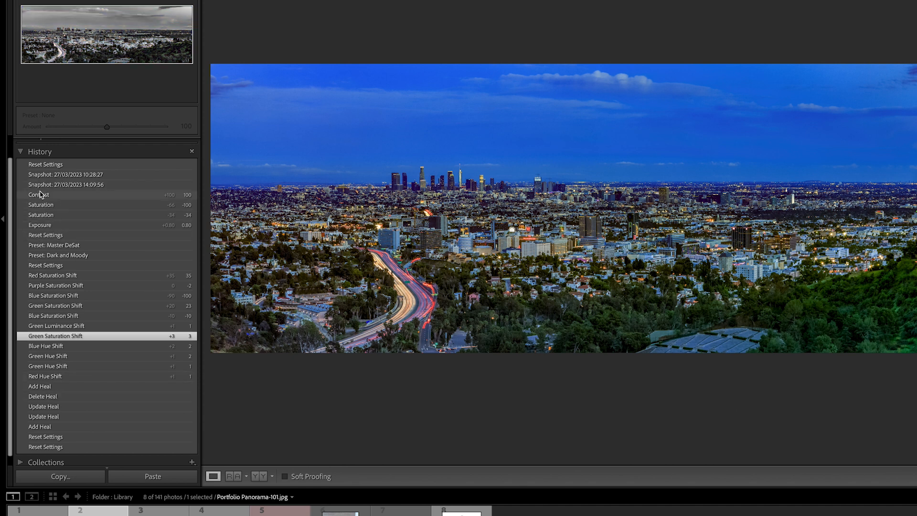
# Restore the panorama's most recent Reset Settings state from History, then switch to its earliest Add Heal state.
pyautogui.click(38, 165)
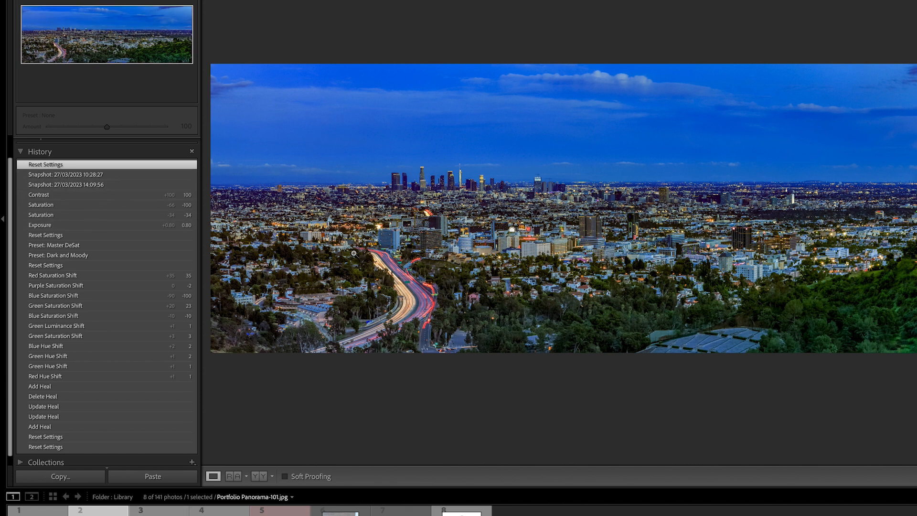
pyautogui.scroll(-1, 107, 361)
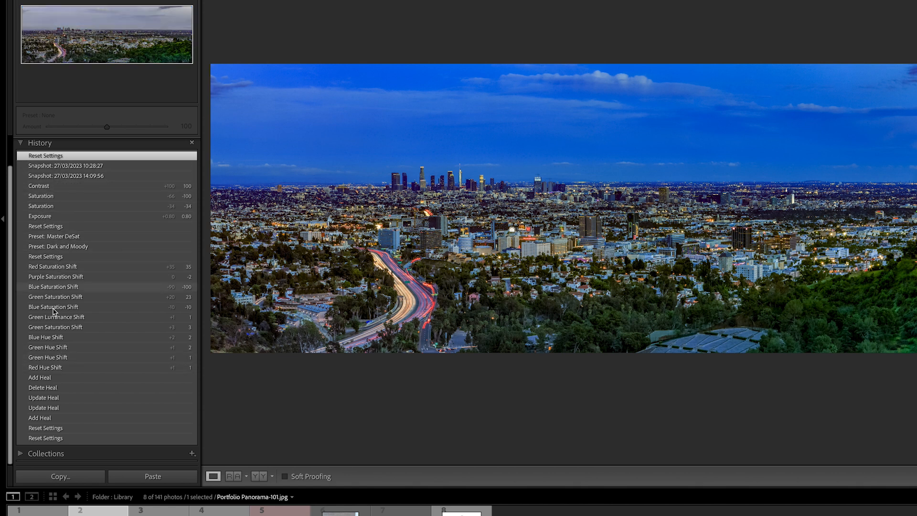
pyautogui.click(56, 419)
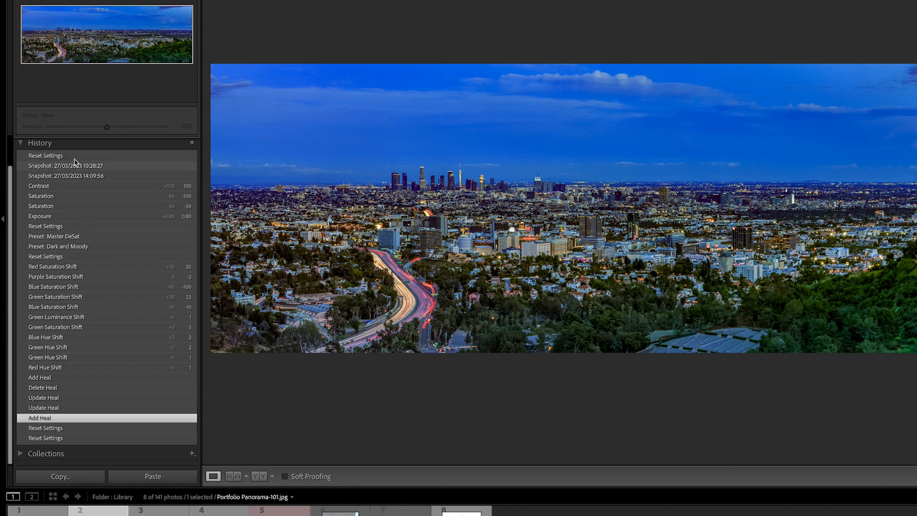
# Collapse the panorama's History and briefly expand Collections to view the saved collections.
pyautogui.click(27, 143)
pyautogui.click(26, 192)
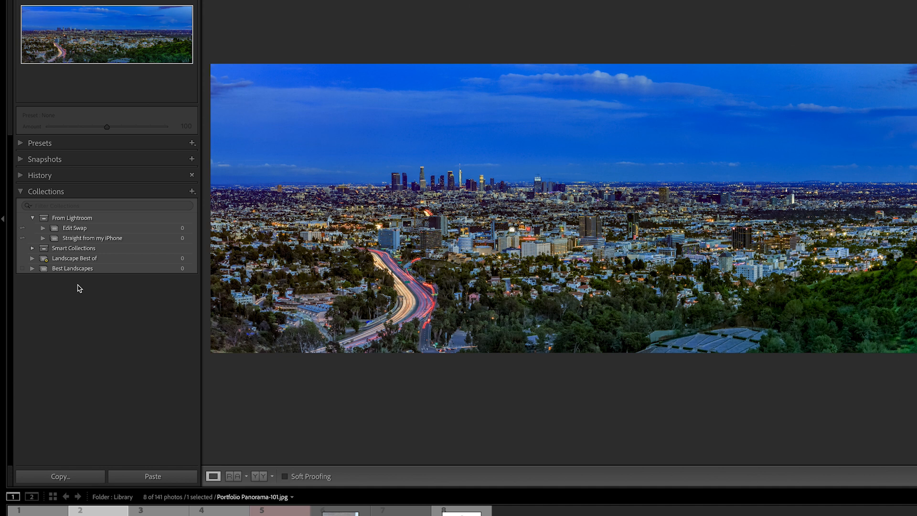
pyautogui.click(21, 192)
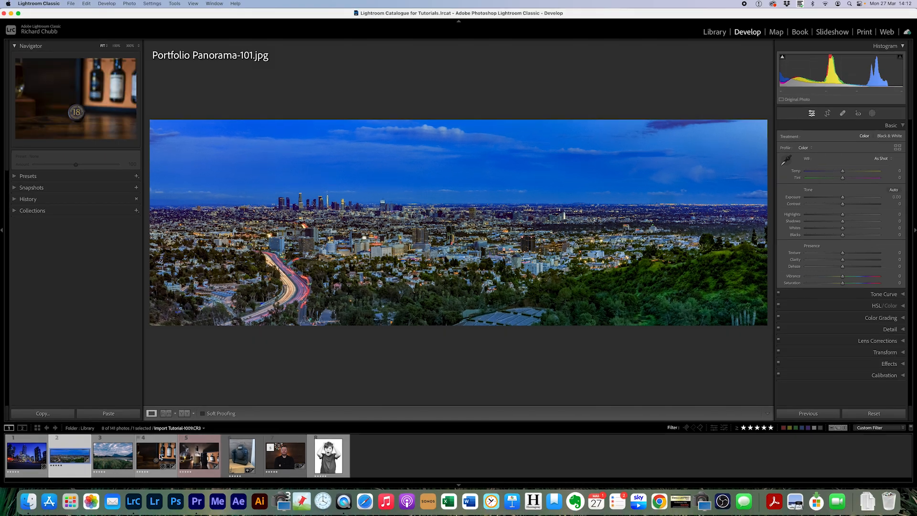
# Set the saturation of Landscape - 1007.jpg to -100 and copy its Basic settings.
pyautogui.click(113, 455)
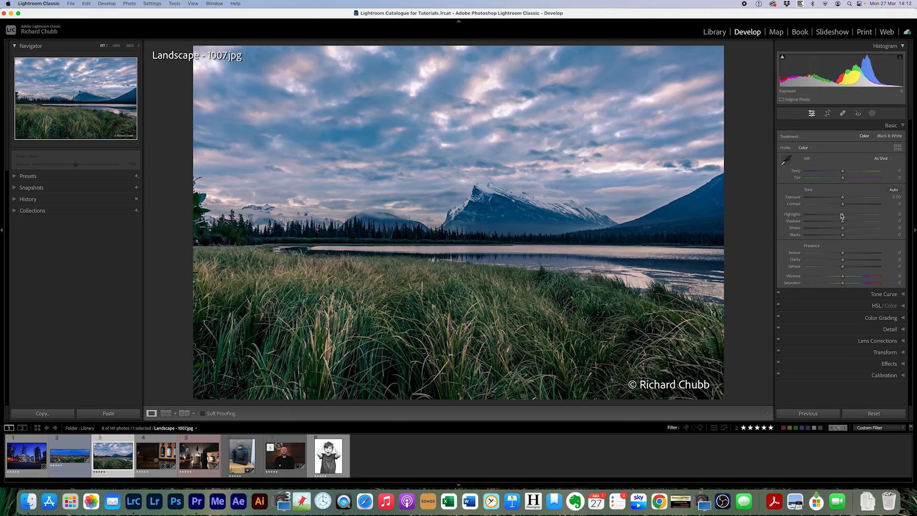
pyautogui.moveTo(842, 282); pyautogui.dragTo(778, 282)
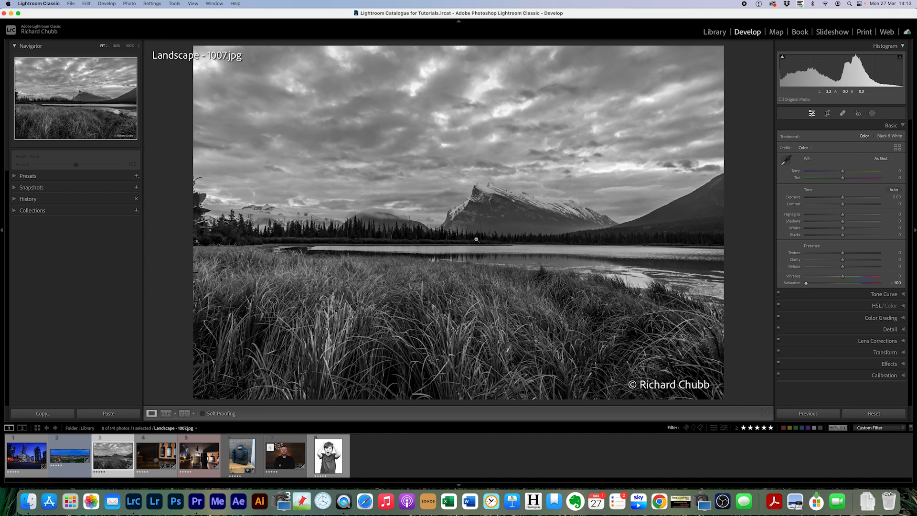
pyautogui.click(42, 414)
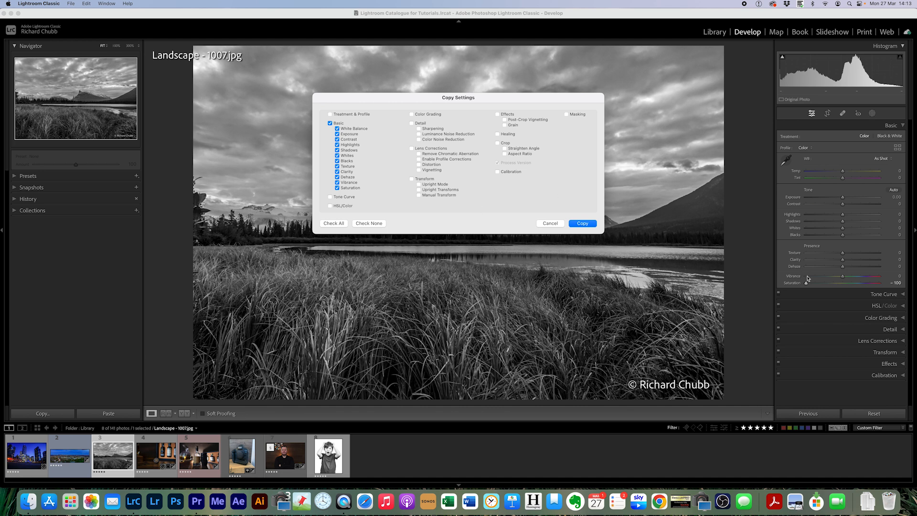
pyautogui.click(583, 223)
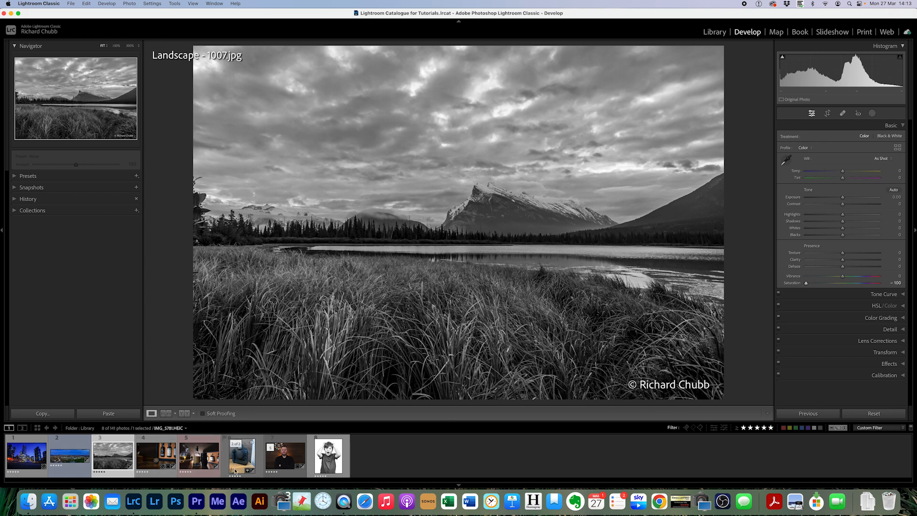
# Paste the copied Basic settings onto Import Tutorial-1009.CR3 and undo the paste.
pyautogui.click(152, 458)
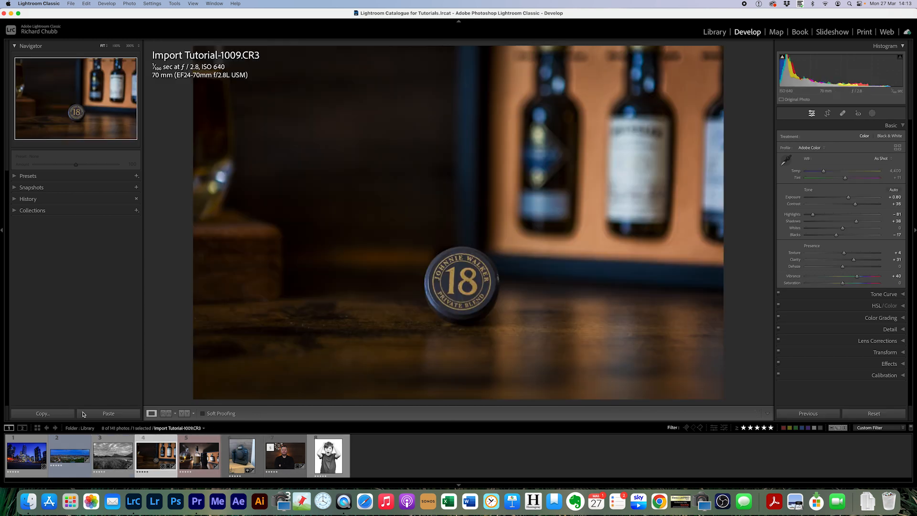
pyautogui.click(108, 413)
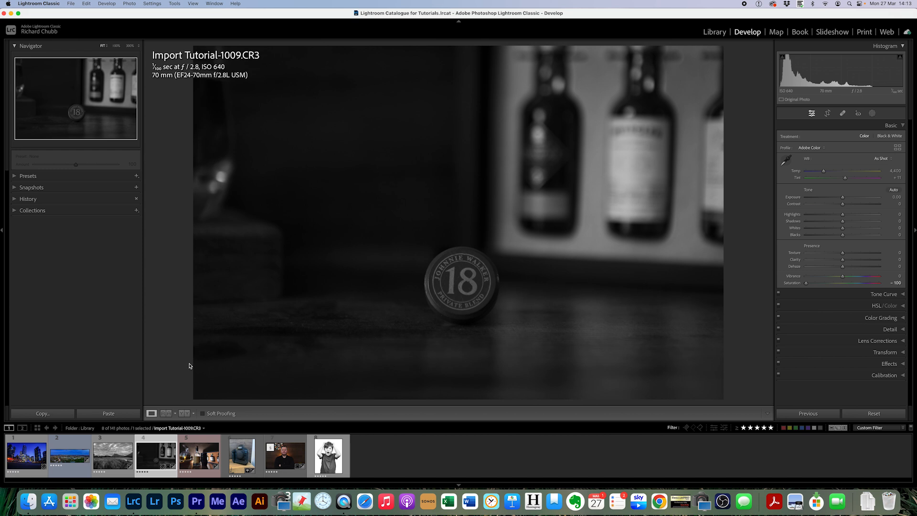
pyautogui.press('super+z')
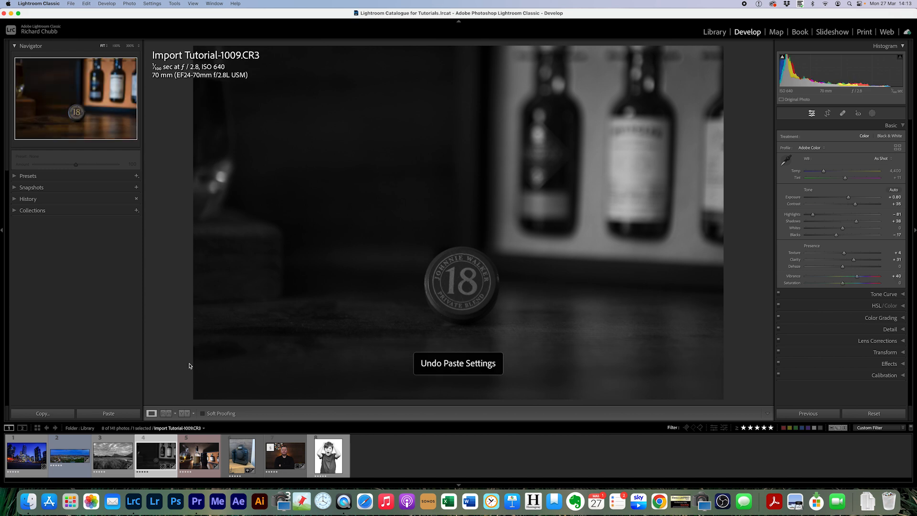
# Undo the saturation change on Landscape - 1007.jpg and return to Portfolio Panorama-101.jpg.
pyautogui.press('Left')
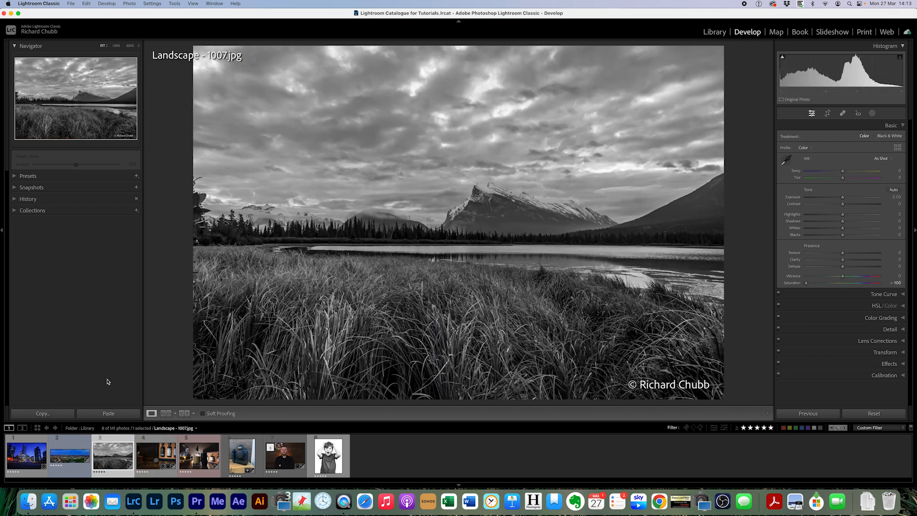
pyautogui.press('super+z')
pyautogui.press('Left')
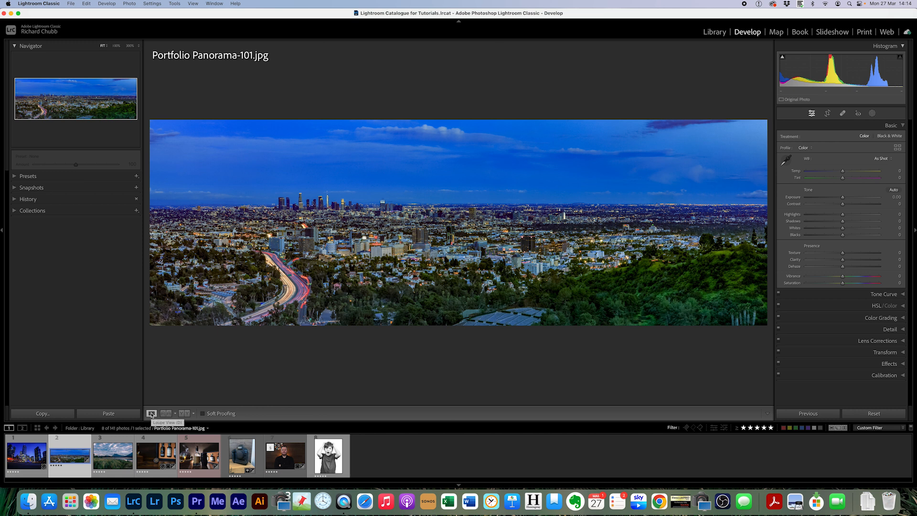
# Switch to Reference View with Landscape - 1007.jpg as the reference photo and check the active panorama at 100% zoom.
pyautogui.click(166, 413)
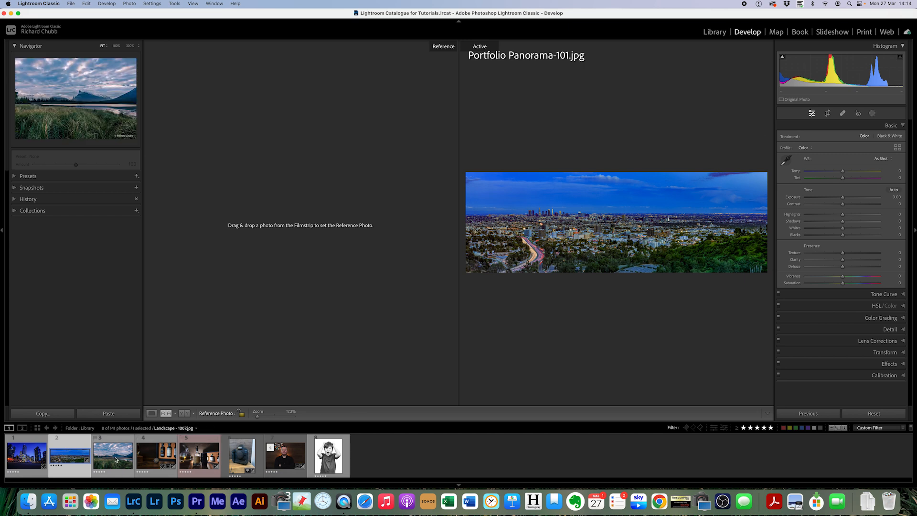
pyautogui.moveTo(115, 459); pyautogui.dragTo(309, 241)
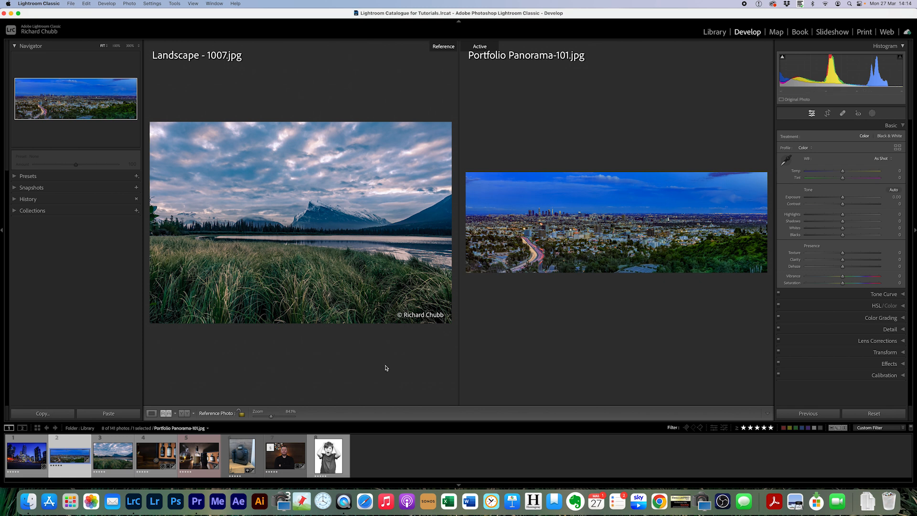
pyautogui.click(573, 235)
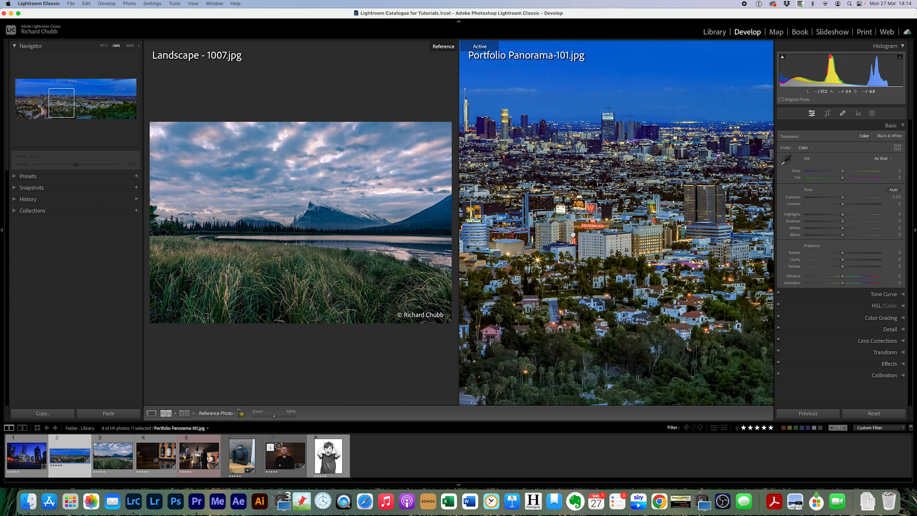
pyautogui.click(573, 235)
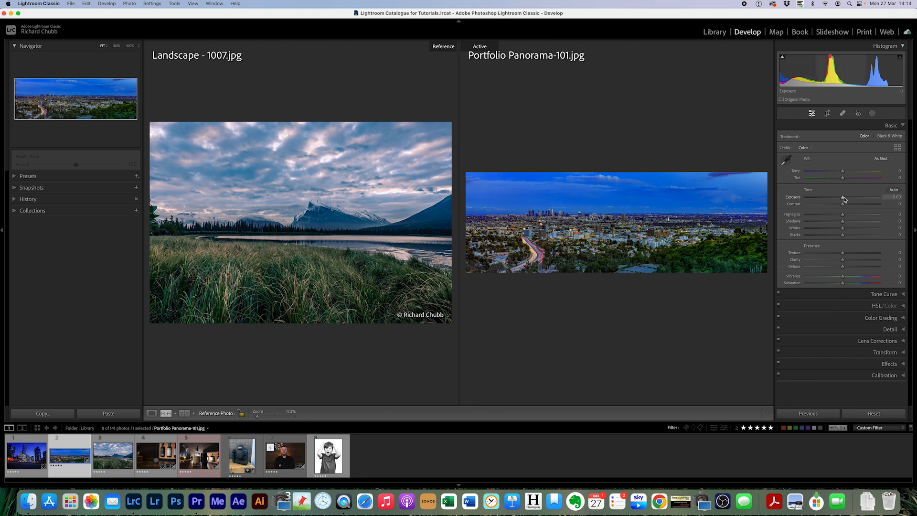
# Adjust the active panorama against the reference photo: exposure +0.55, saturation -47, contrast +36 and shadows +33.
pyautogui.moveTo(844, 200); pyautogui.dragTo(848, 198)
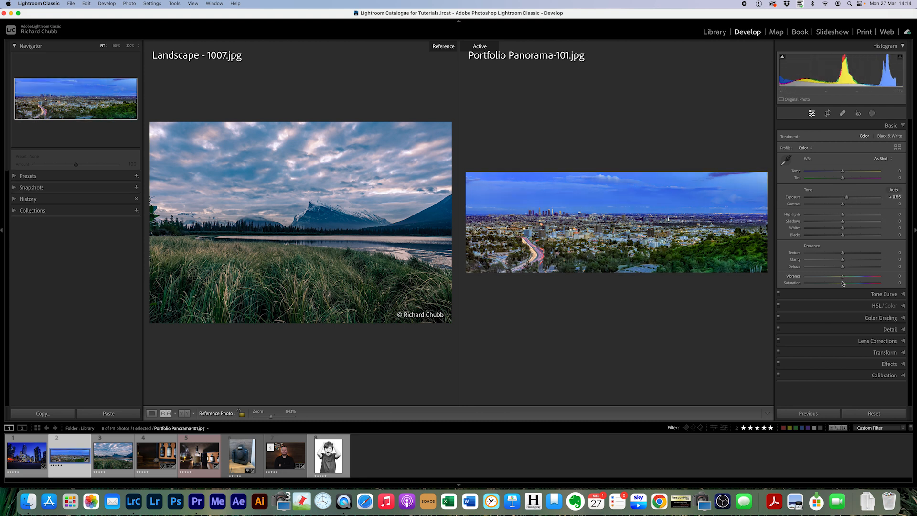
pyautogui.moveTo(842, 283); pyautogui.dragTo(824, 285)
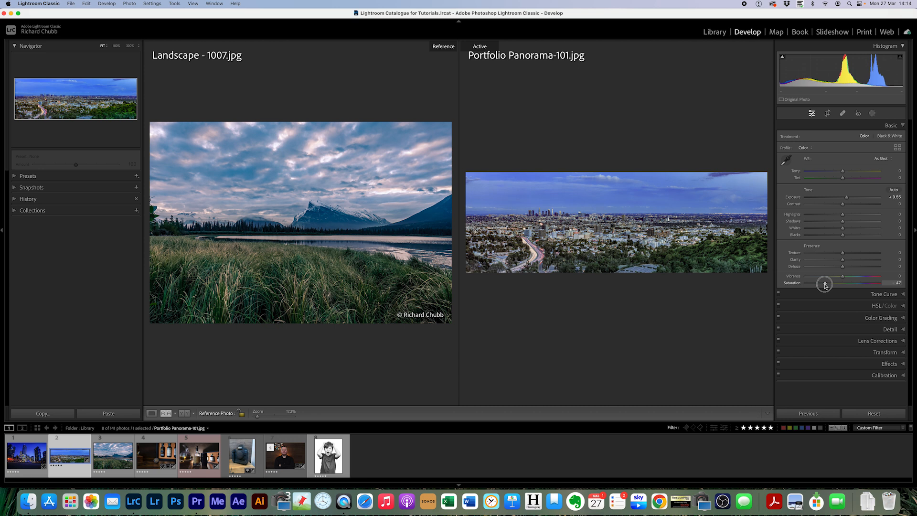
pyautogui.moveTo(843, 204); pyautogui.dragTo(855, 222)
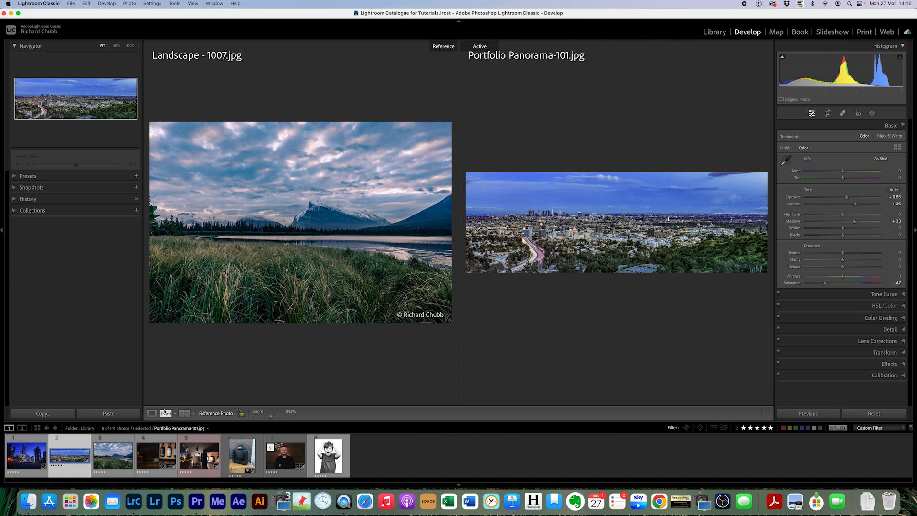
# Reset all develop adjustments on the panorama and return to Loupe View.
pyautogui.click(866, 414)
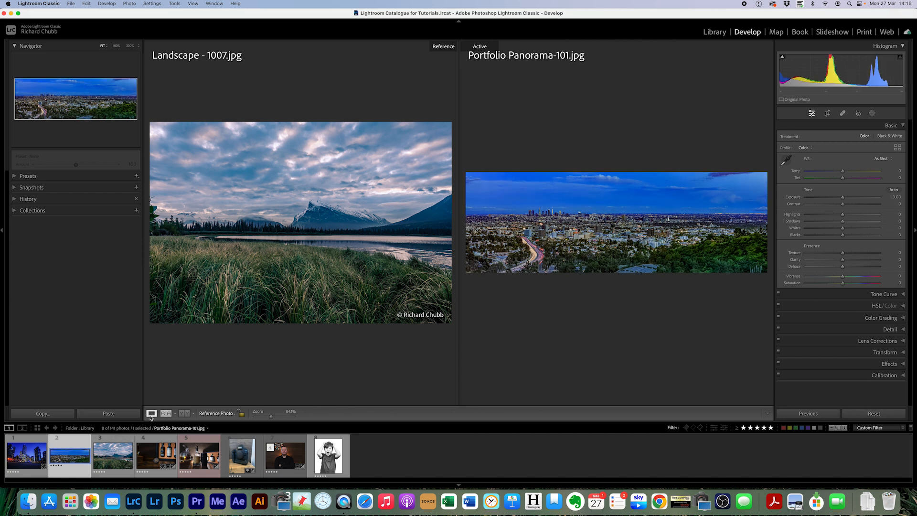
pyautogui.click(151, 413)
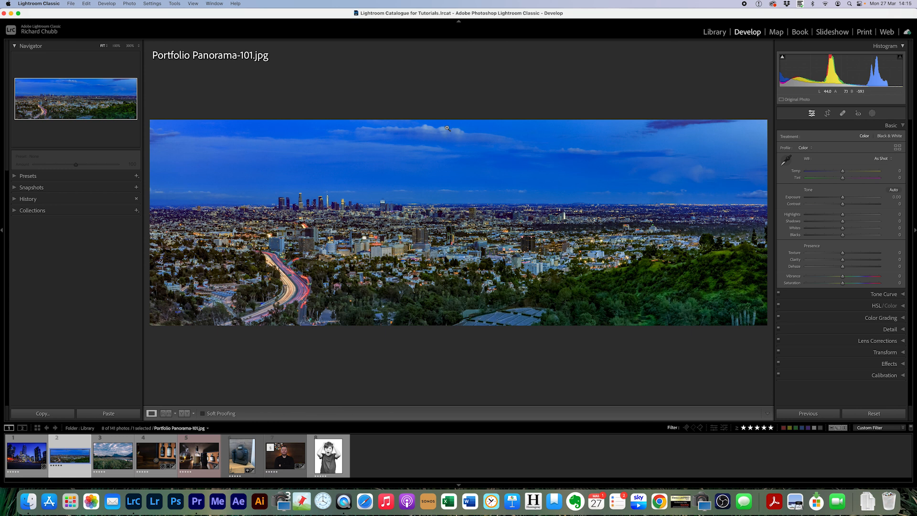
# Compare the panorama side by side in Before and After view with saturation -7 and exposure -0.15, then reset both adjustments.
pyautogui.click(184, 414)
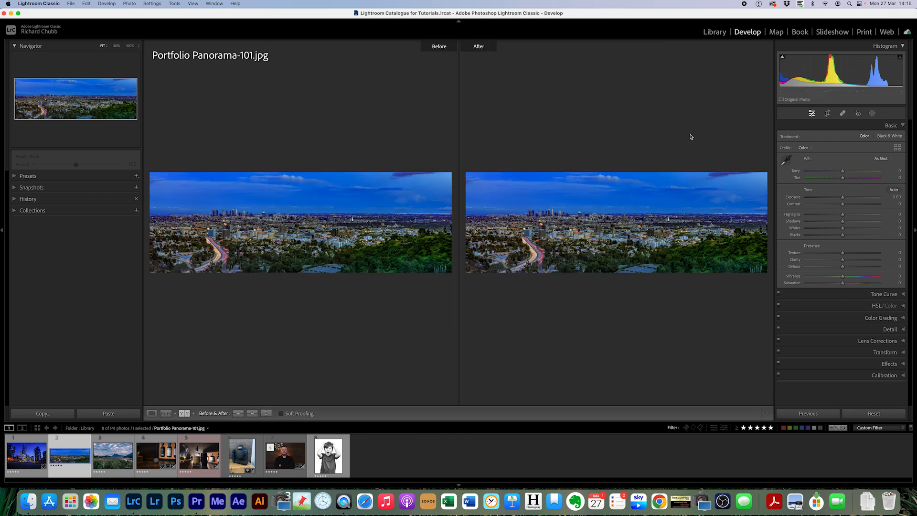
pyautogui.moveTo(843, 283)
pyautogui.mouseDown()
pyautogui.moveTo(812, 282)
pyautogui.moveTo(874, 282)
pyautogui.moveTo(840, 285)
pyautogui.mouseUp()
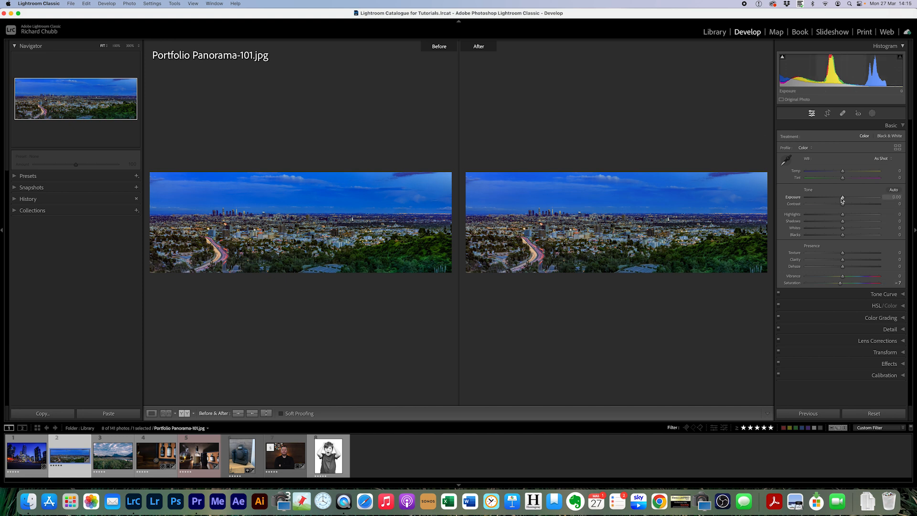
pyautogui.moveTo(843, 198)
pyautogui.mouseDown()
pyautogui.moveTo(857, 198)
pyautogui.moveTo(841, 198)
pyautogui.mouseUp()
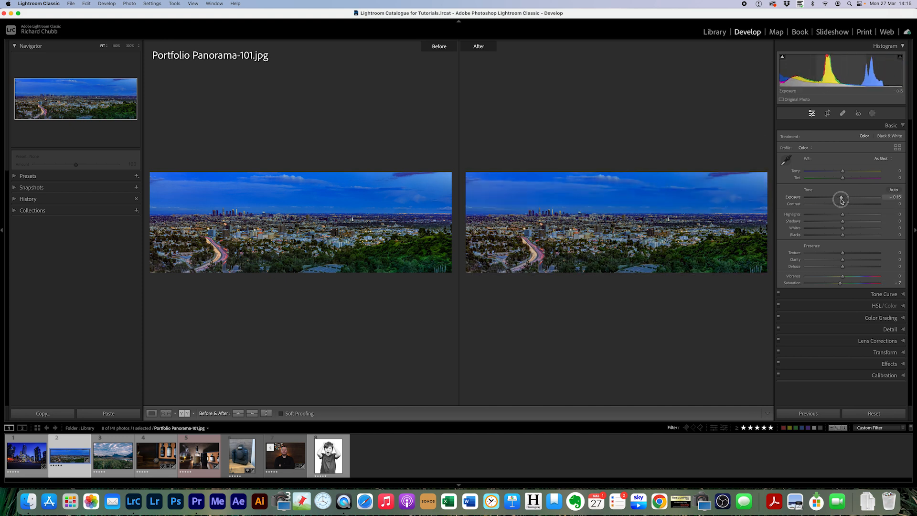
pyautogui.doubleClick(792, 283)
pyautogui.doubleClick(793, 197)
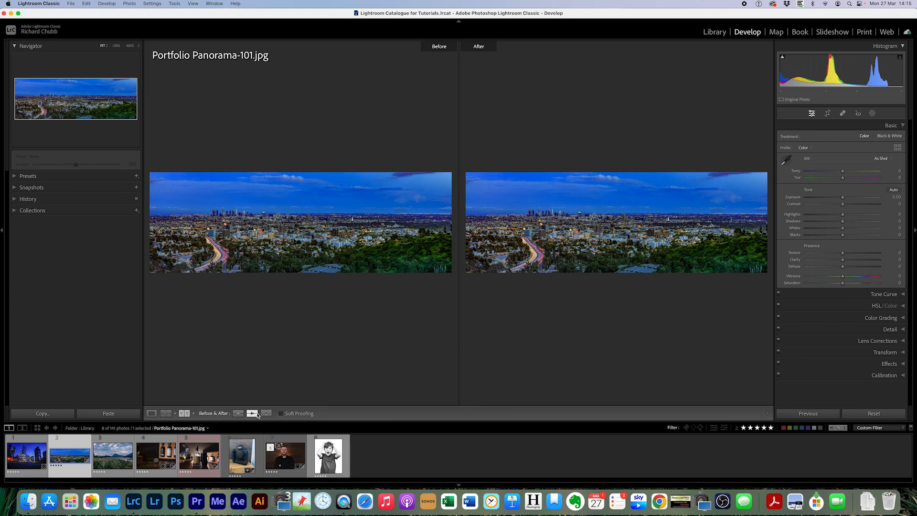
# Set the panorama's exposure to +2.76 in the split Before and After view, then return to Loupe View.
pyautogui.click(186, 414)
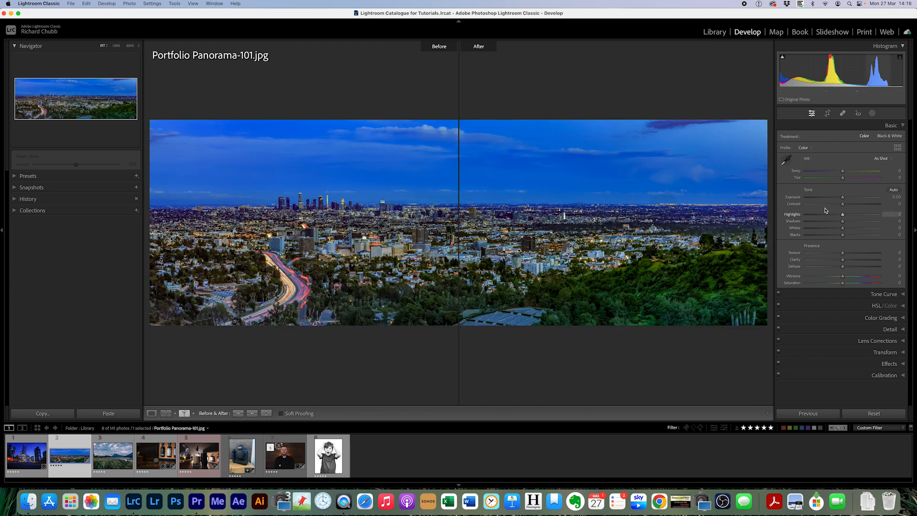
pyautogui.moveTo(842, 197); pyautogui.dragTo(863, 198)
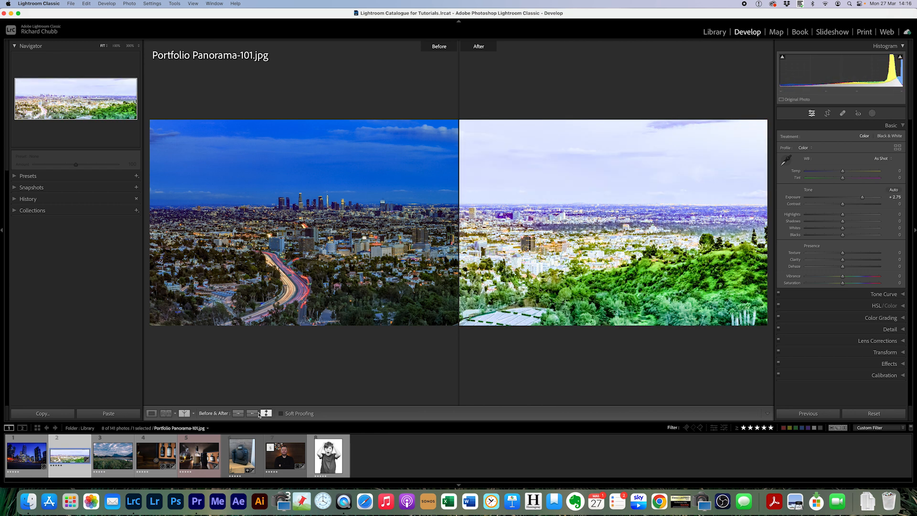
pyautogui.click(150, 413)
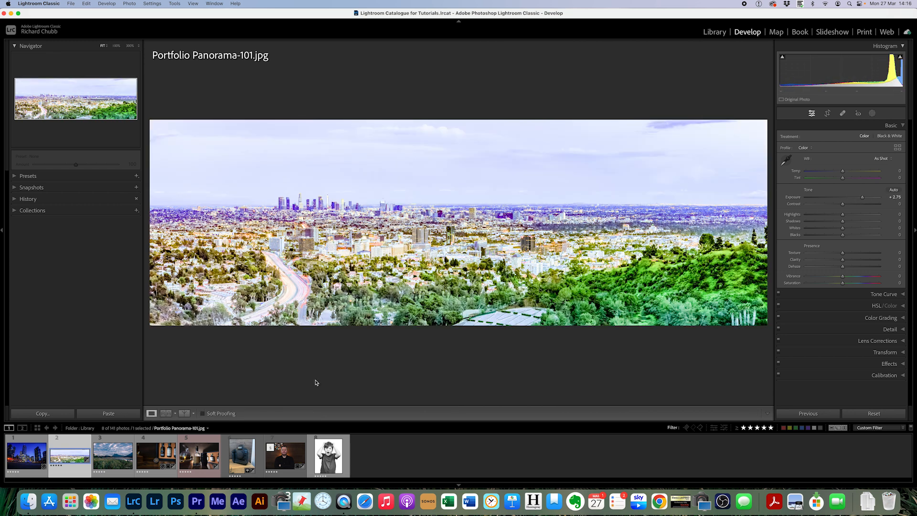
# Reset the panorama's exposure and compare it in the left/right split, top/bottom and top/bottom split Before and After views.
pyautogui.click(186, 414)
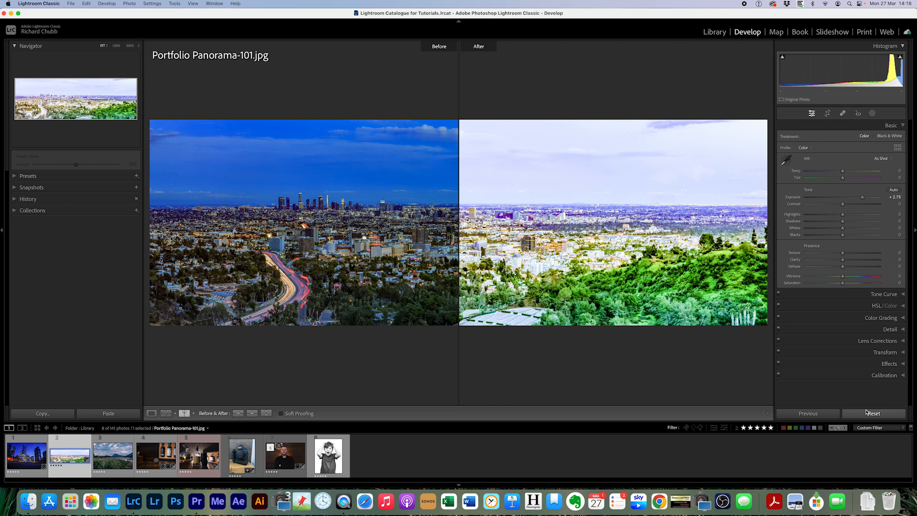
pyautogui.click(184, 413)
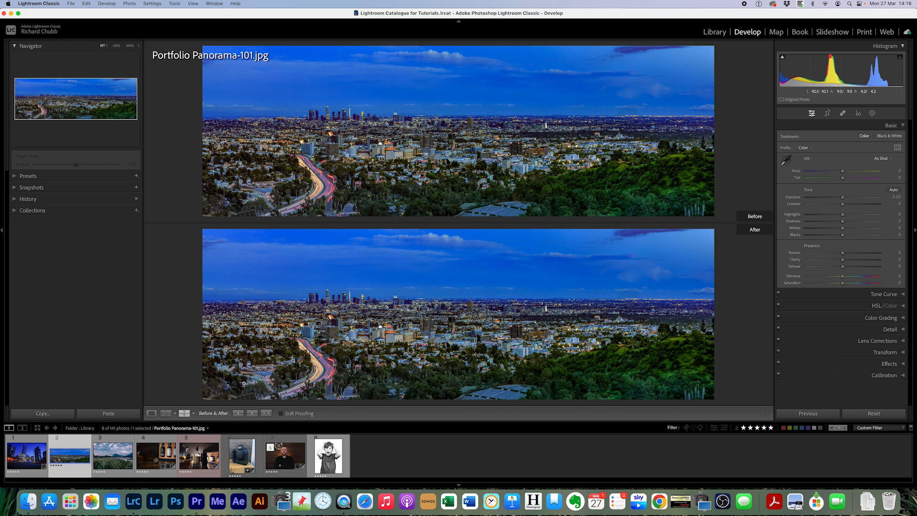
pyautogui.click(184, 414)
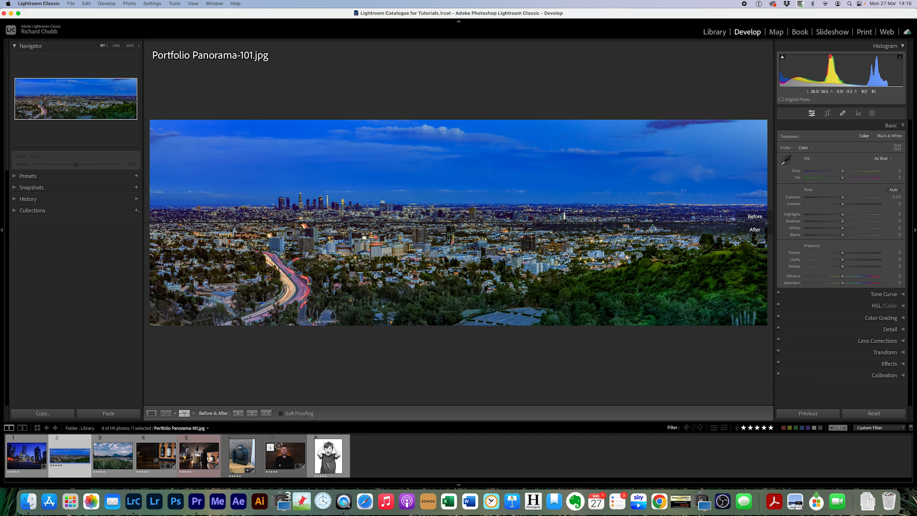
# Brighten the panorama's exposure in the split Before and After view, reset the adjustment and return to Loupe View.
pyautogui.moveTo(842, 197)
pyautogui.mouseDown()
pyautogui.moveTo(866, 196)
pyautogui.moveTo(852, 197)
pyautogui.mouseUp()
pyautogui.click(870, 414)
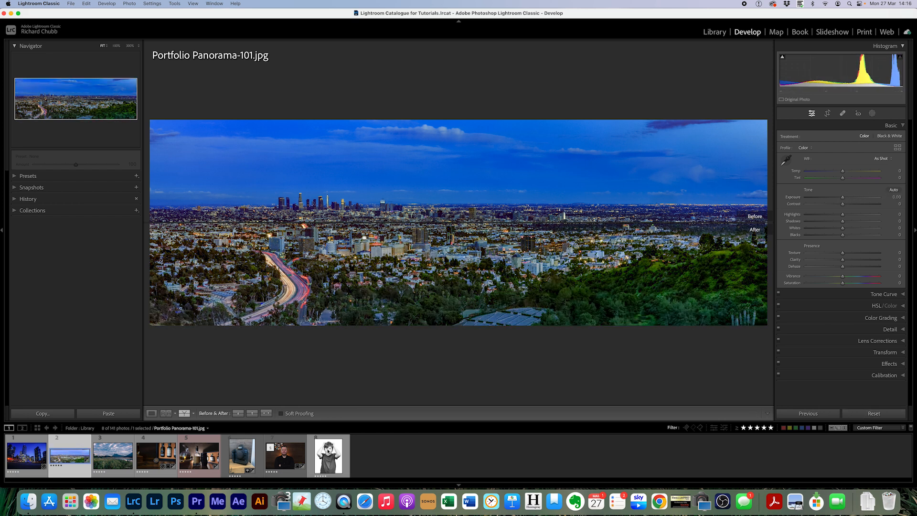
pyautogui.click(152, 413)
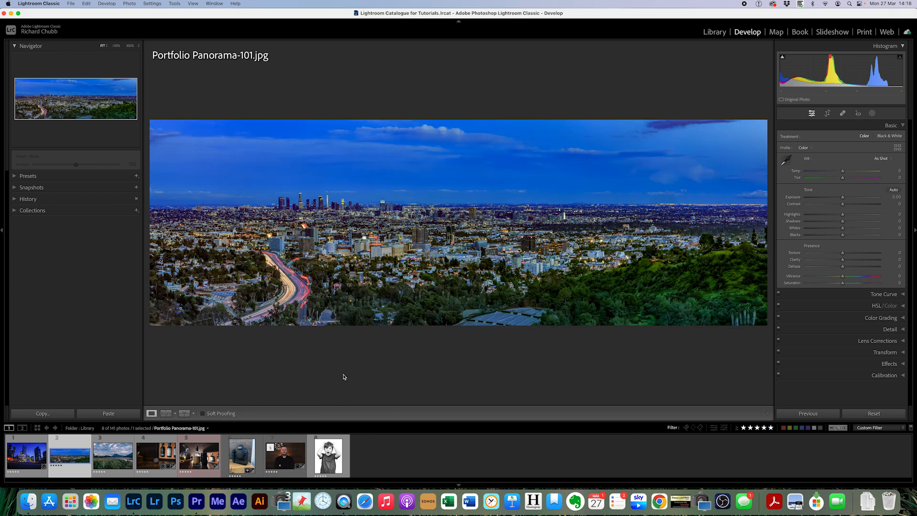
# Add the Color Label and Rating controls to the toolbar below the panorama.
pyautogui.click(767, 414)
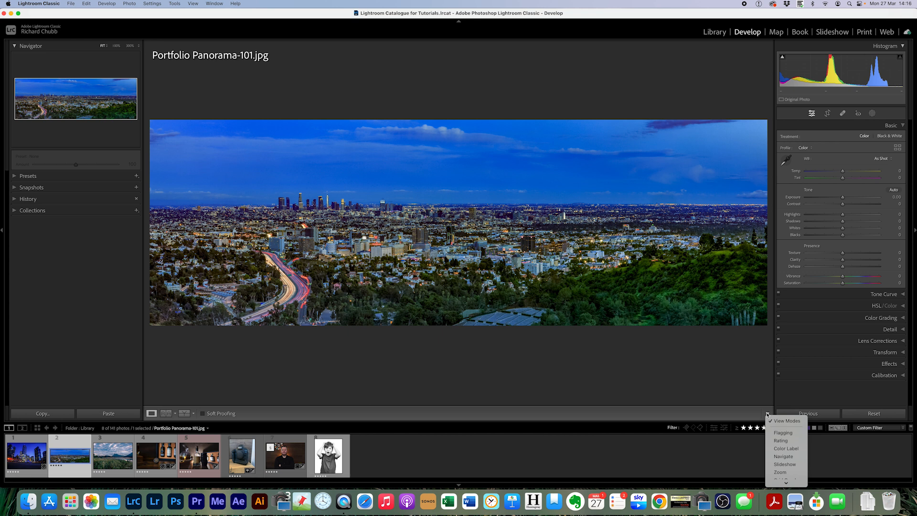
pyautogui.scroll(-1, 781, 435)
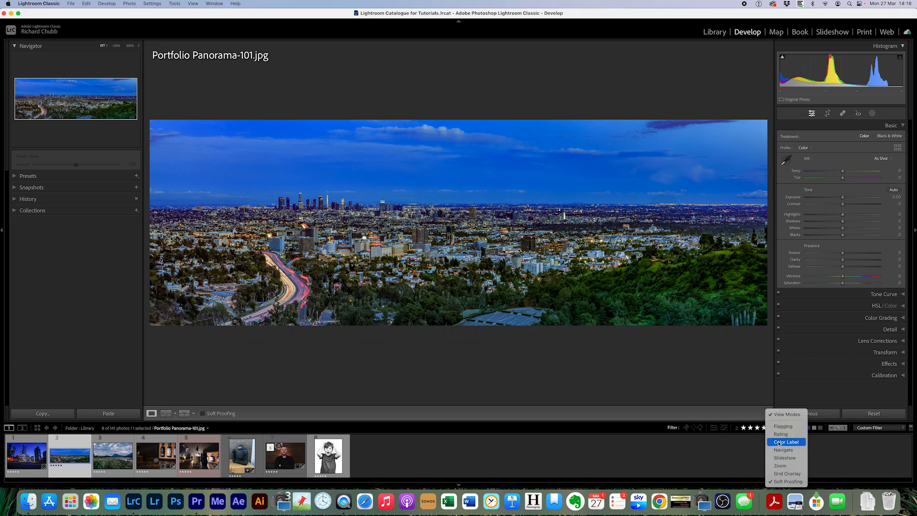
pyautogui.click(786, 442)
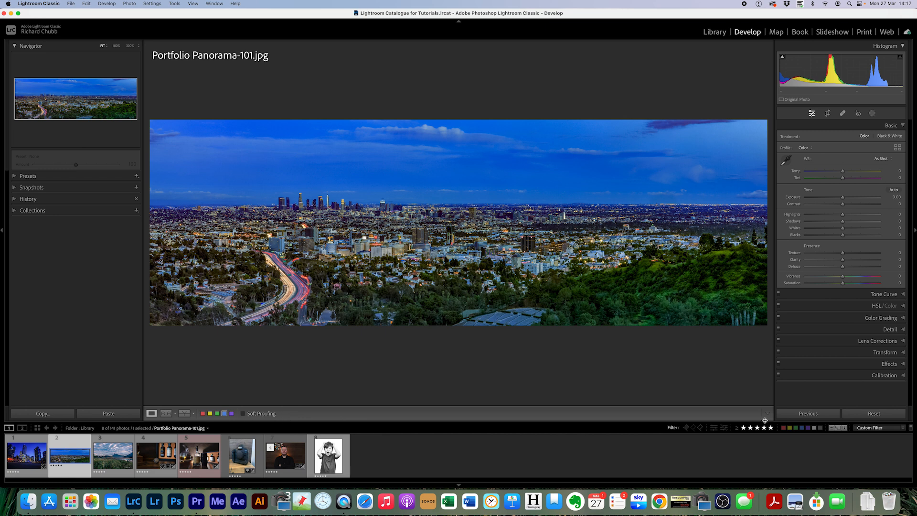
pyautogui.click(768, 415)
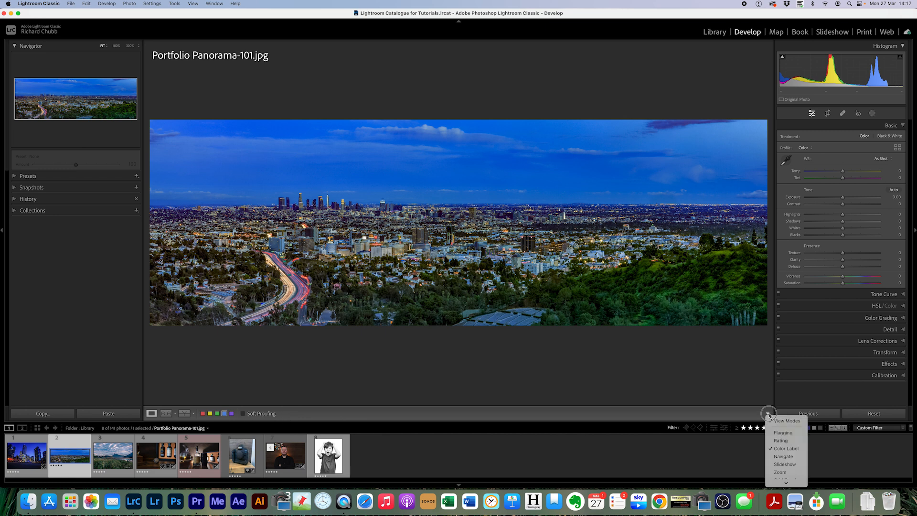
pyautogui.click(782, 441)
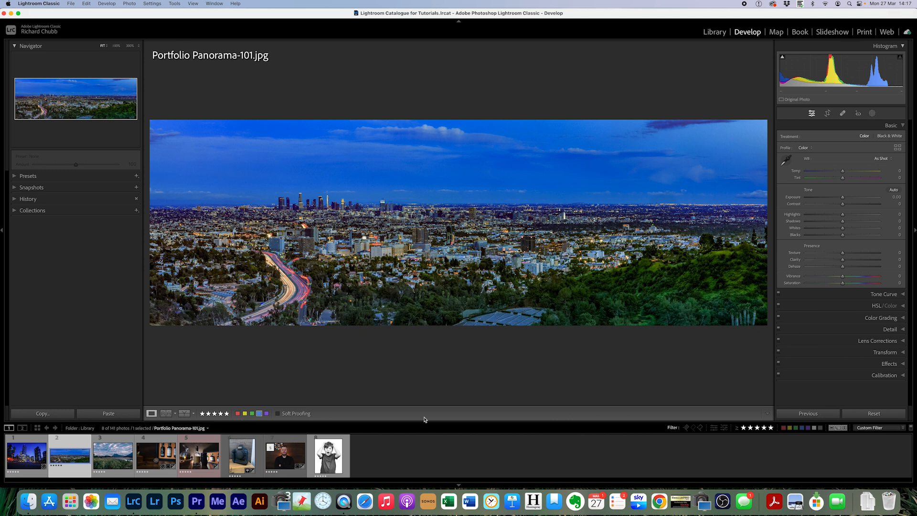
# Remove the Rating and Color Label controls from the toolbar and review its remaining content options.
pyautogui.click(767, 414)
pyautogui.click(773, 442)
pyautogui.click(768, 414)
pyautogui.click(770, 447)
pyautogui.click(767, 413)
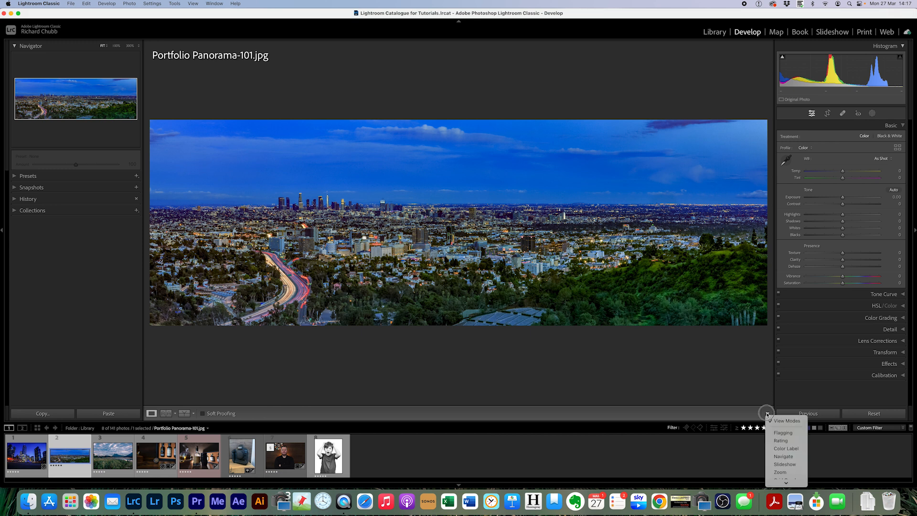
pyautogui.scroll(-1, 777, 450)
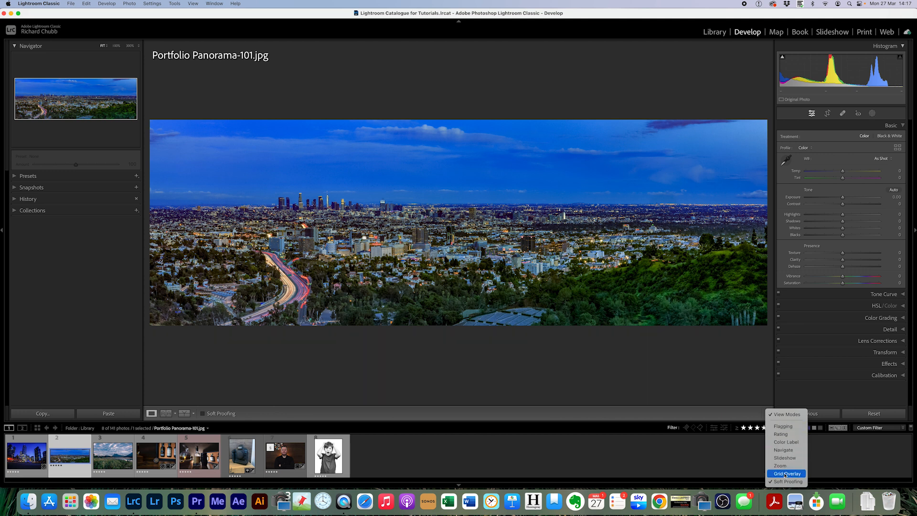
pyautogui.click(720, 472)
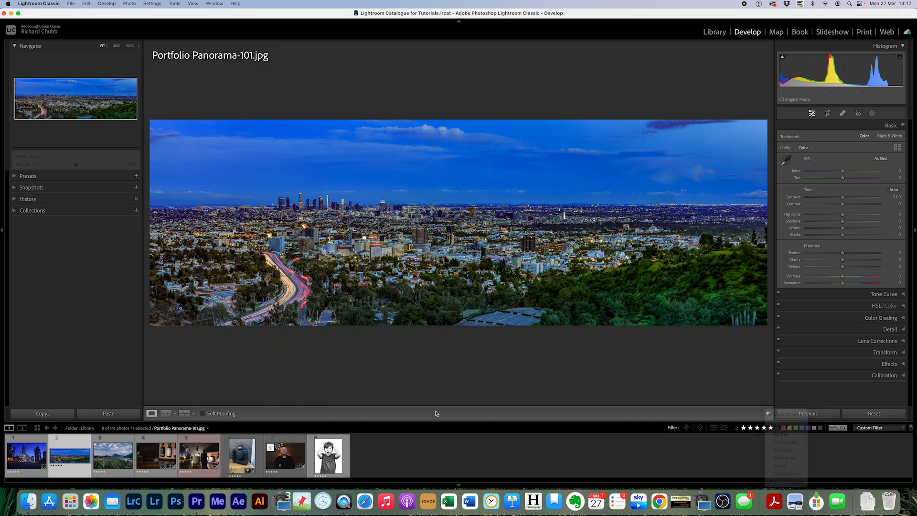
# Check which toolbar options are available in Reference View and return to Loupe View.
pyautogui.click(182, 413)
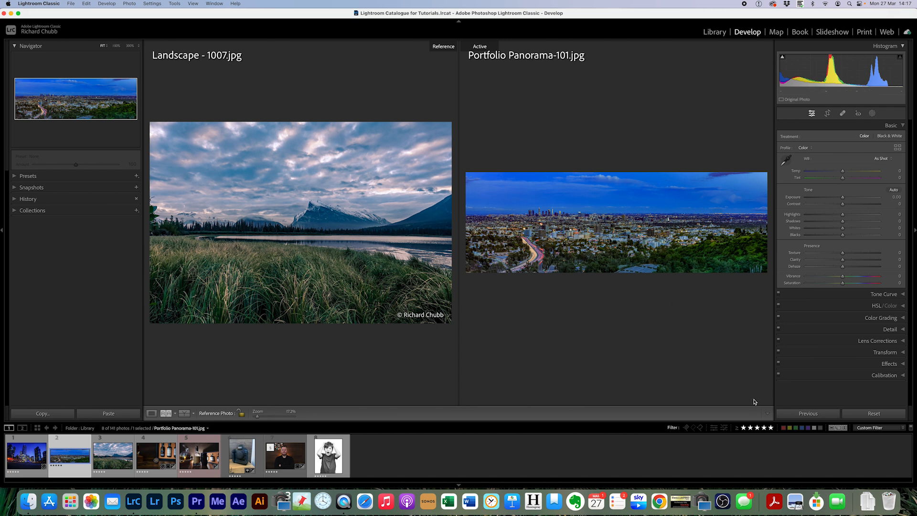
pyautogui.click(767, 414)
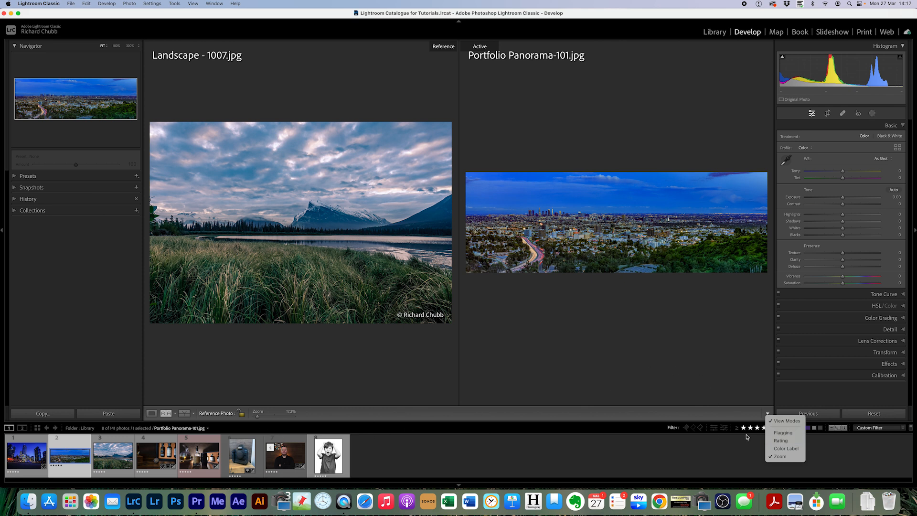
pyautogui.click(151, 413)
pyautogui.click(152, 413)
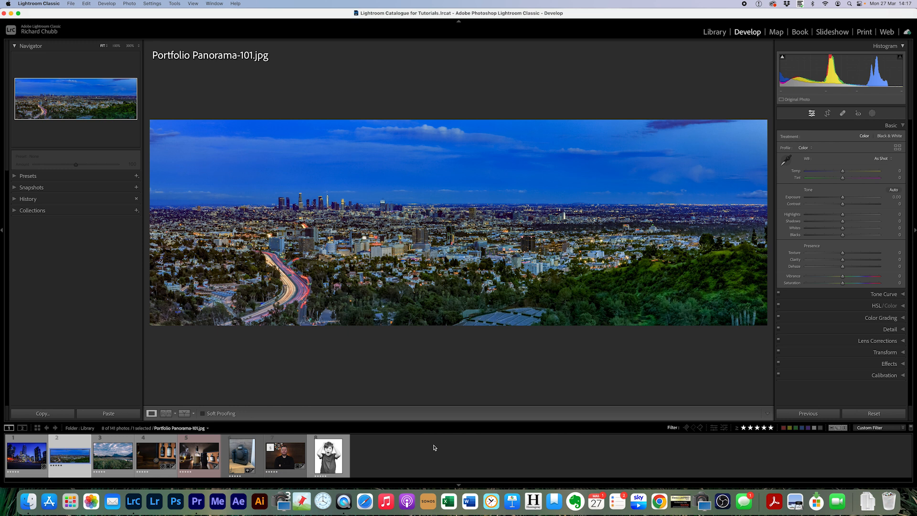
# Open the secondary display window and reposition it over the main photo.
pyautogui.click(22, 427)
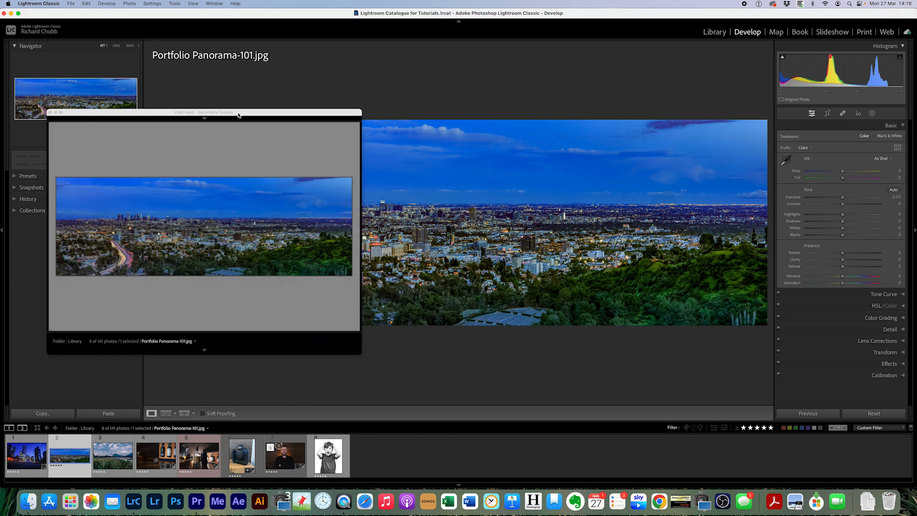
pyautogui.moveTo(194, 115); pyautogui.dragTo(388, 97)
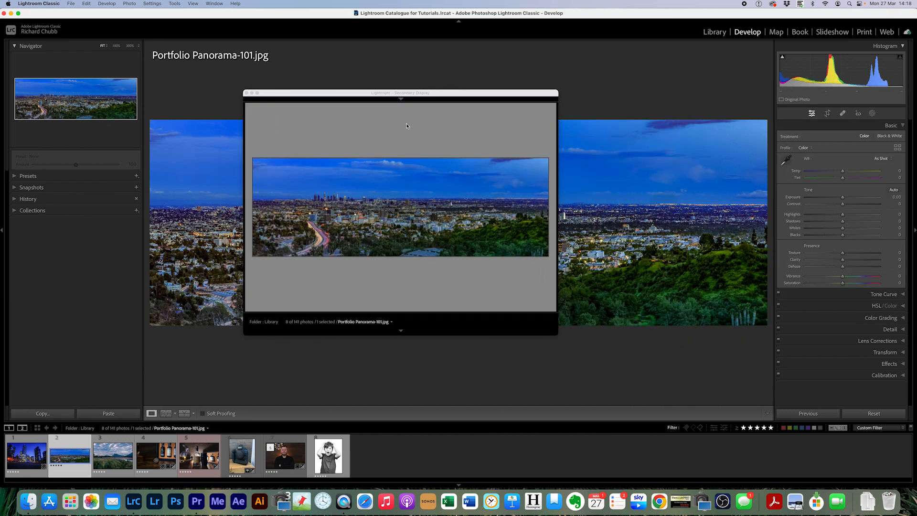
pyautogui.moveTo(434, 93); pyautogui.dragTo(317, 37)
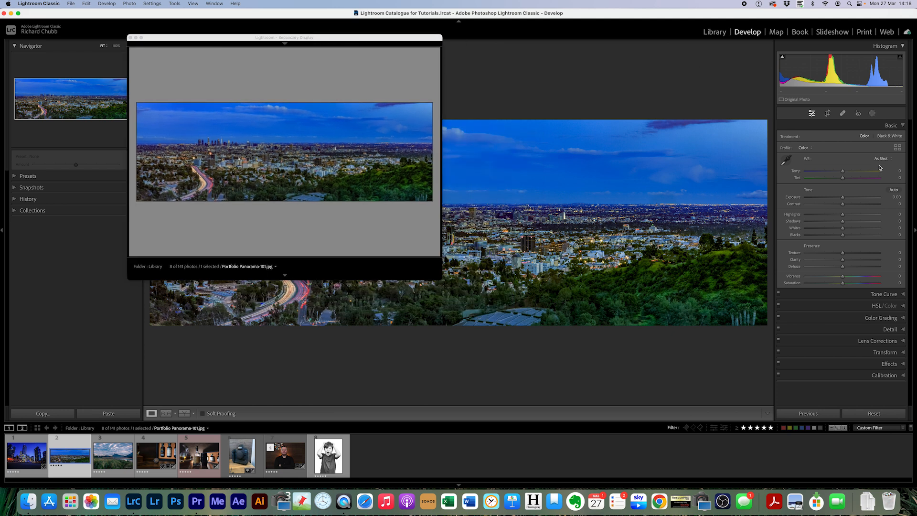
# Set the panorama's exposure to -0.06 with the secondary display open, and close that window.
pyautogui.moveTo(843, 197)
pyautogui.mouseDown()
pyautogui.moveTo(869, 197)
pyautogui.moveTo(842, 197)
pyautogui.mouseUp()
pyautogui.moveTo(327, 37); pyautogui.dragTo(444, 92)
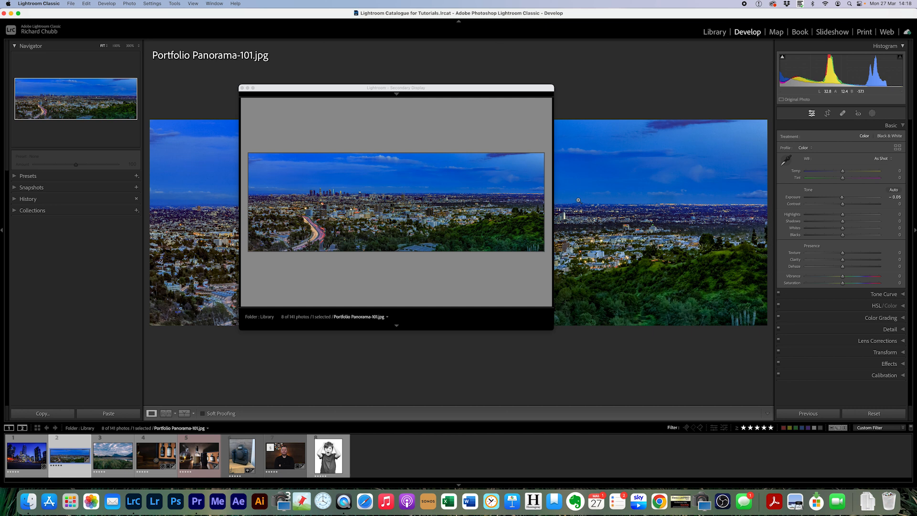
pyautogui.click(242, 88)
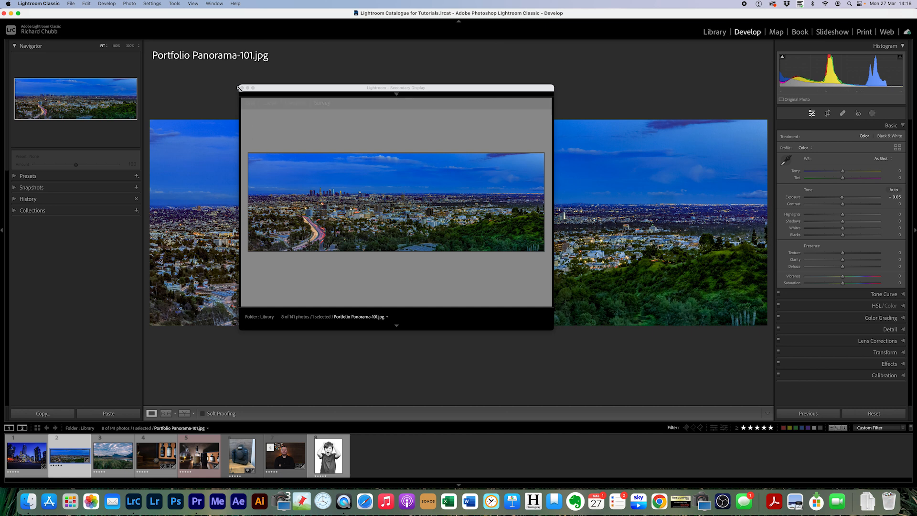
# Review the filmstrip's list of recent photo sources and select the black-and-white studio portrait of the boy.
pyautogui.click(85, 428)
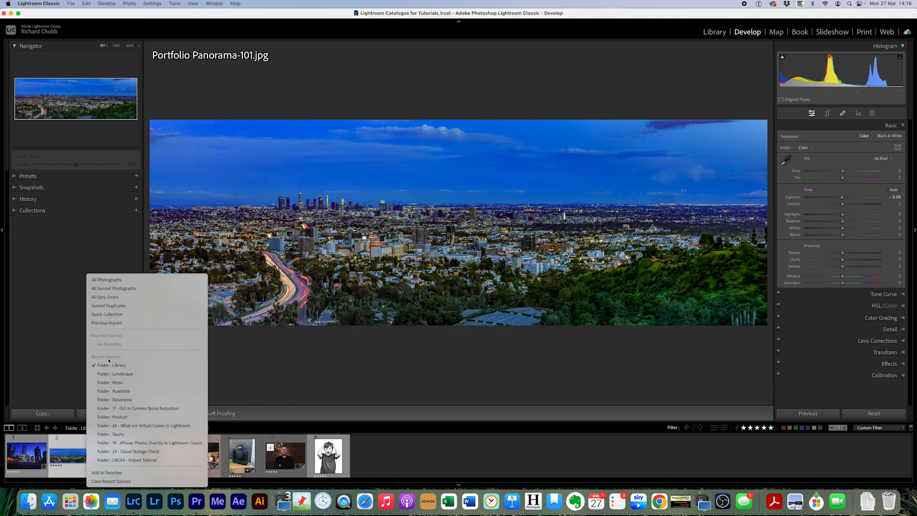
pyautogui.click(65, 358)
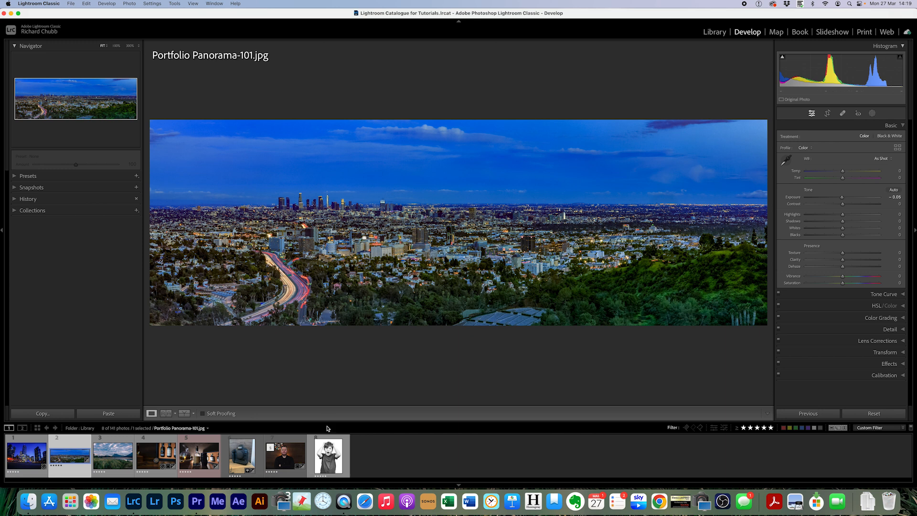
pyautogui.click(328, 454)
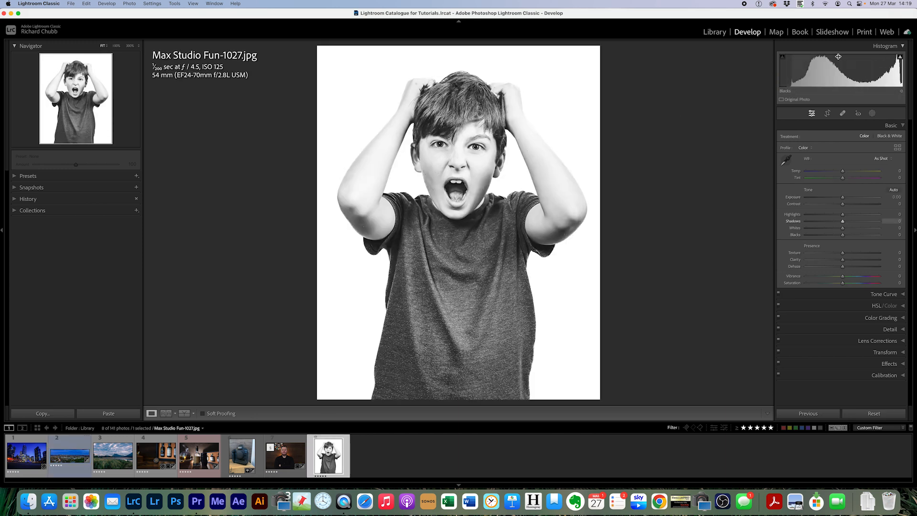
# Test the shadow and highlight clipping indicators with Blacks at -100, resetting Blacks and turning both indicators off.
pyautogui.click(900, 56)
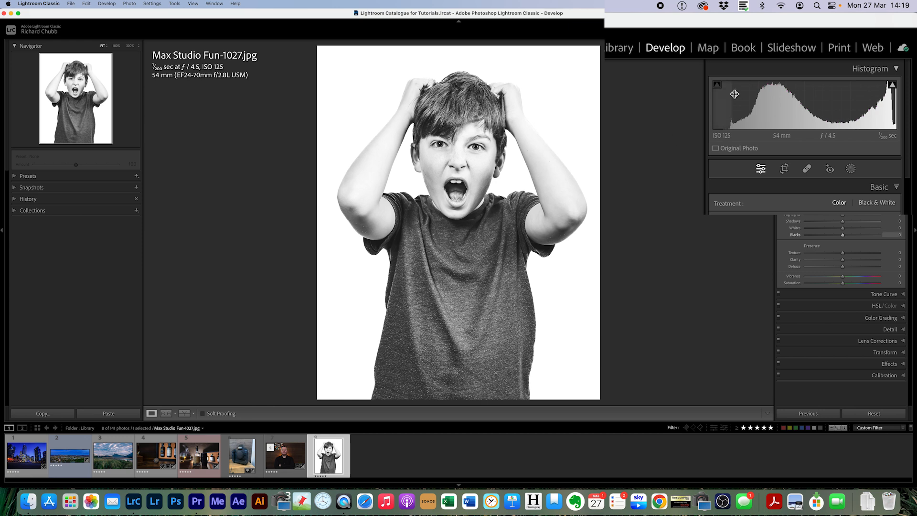
pyautogui.click(893, 89)
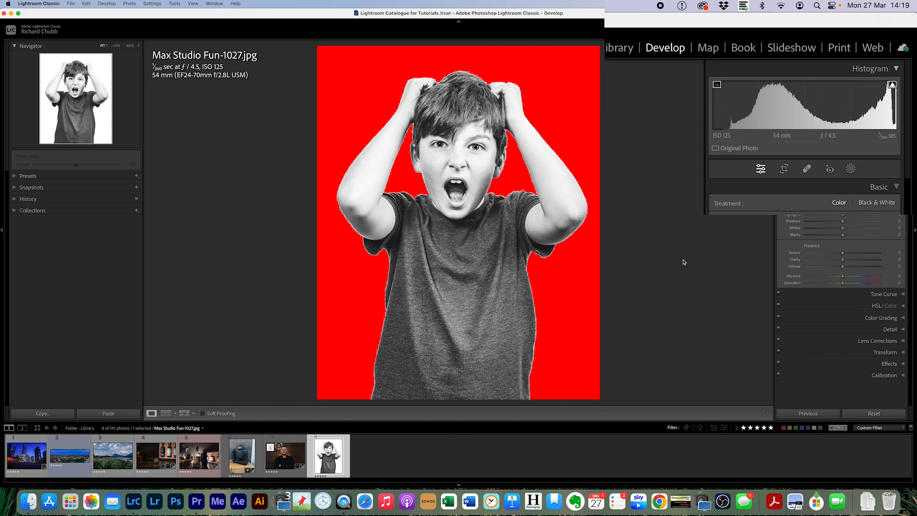
pyautogui.moveTo(842, 234); pyautogui.dragTo(805, 235)
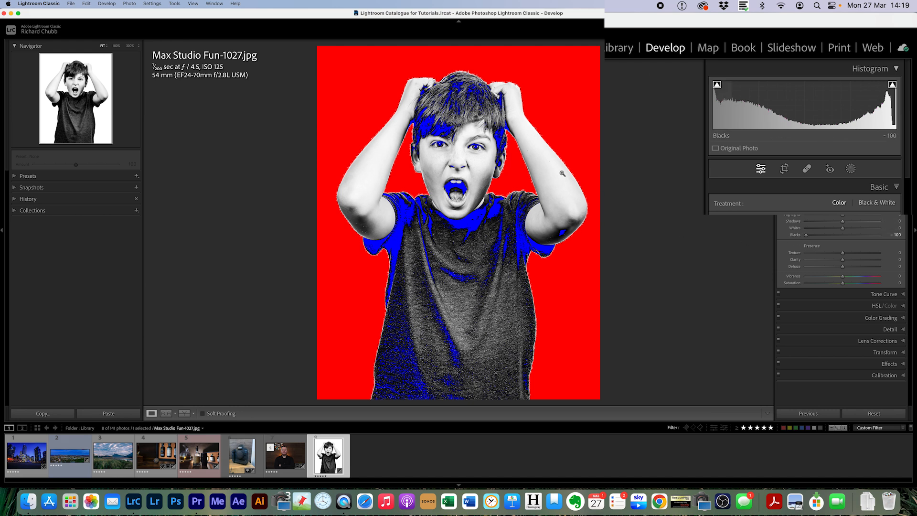
pyautogui.doubleClick(794, 235)
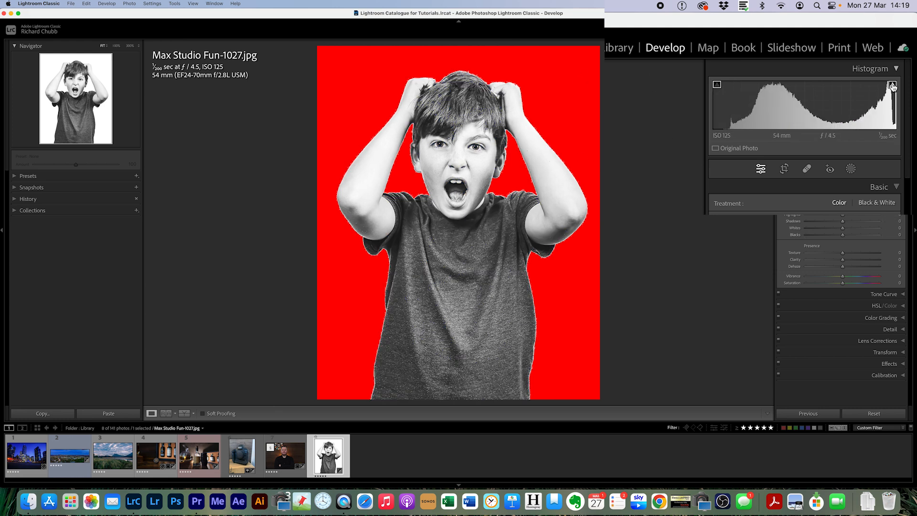
pyautogui.click(718, 88)
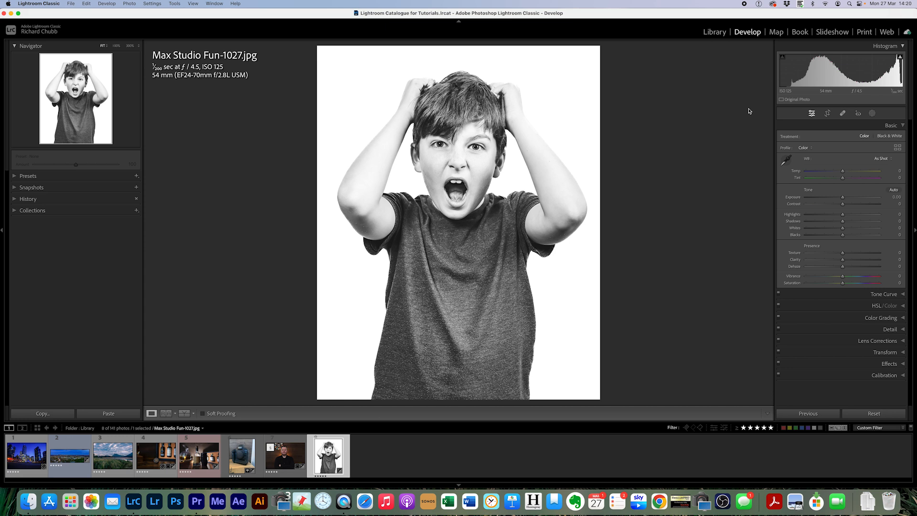
# Collapse the Basic panel and customize the Develop panel order, placing Calibration directly below Tone Curve, and save it.
pyautogui.click(903, 125)
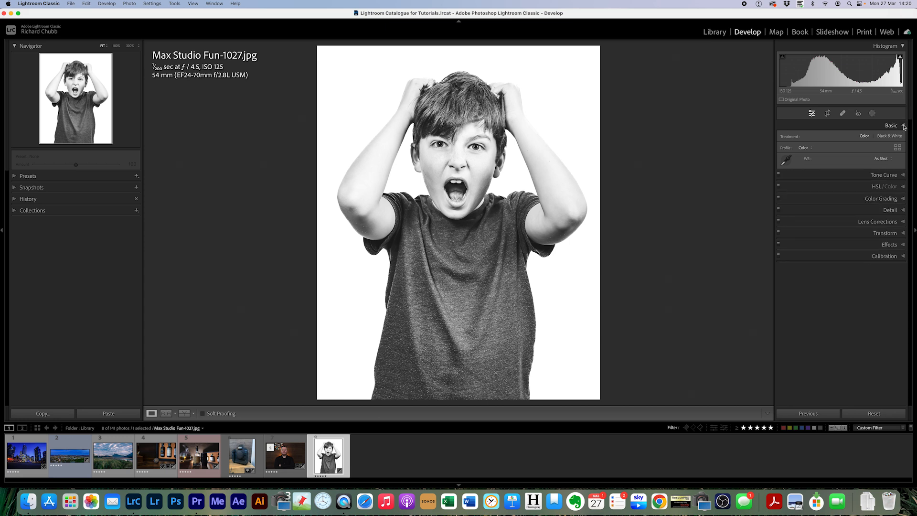
pyautogui.rightClick(886, 125)
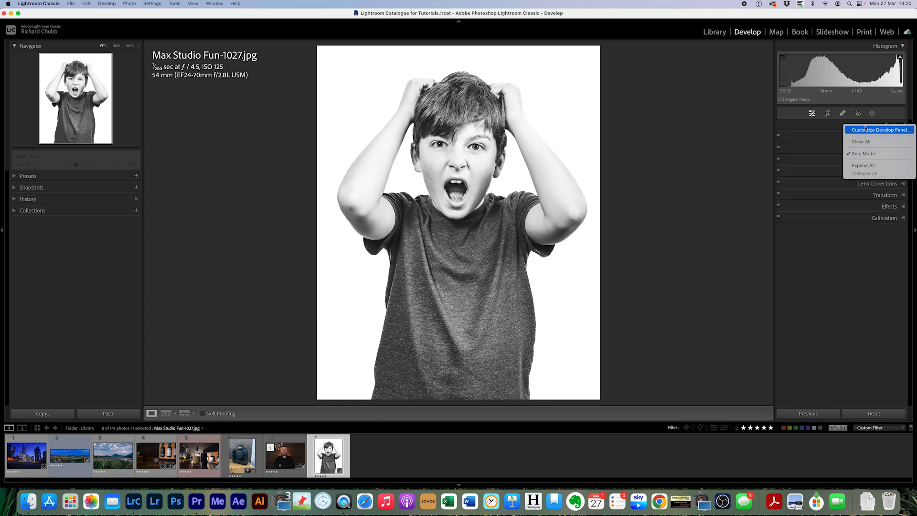
pyautogui.click(871, 131)
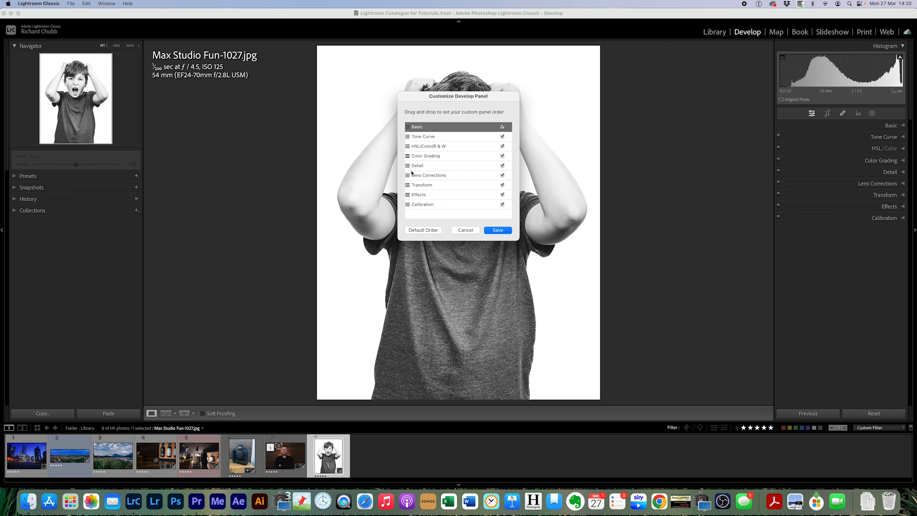
pyautogui.moveTo(407, 209); pyautogui.dragTo(410, 203)
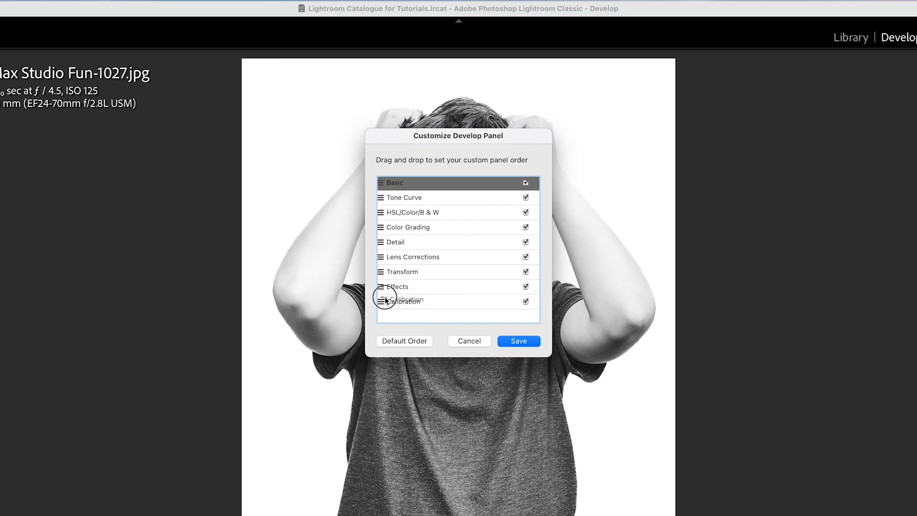
pyautogui.moveTo(386, 299); pyautogui.dragTo(388, 203)
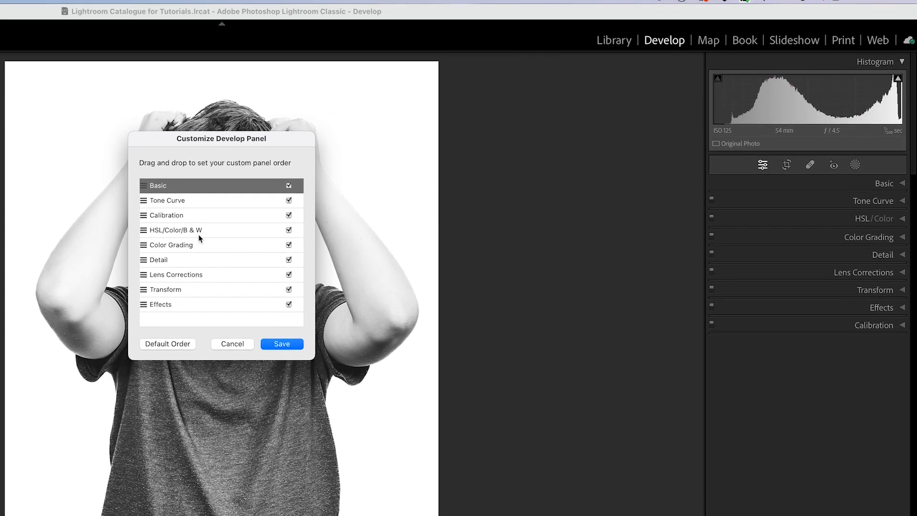
pyautogui.click(279, 348)
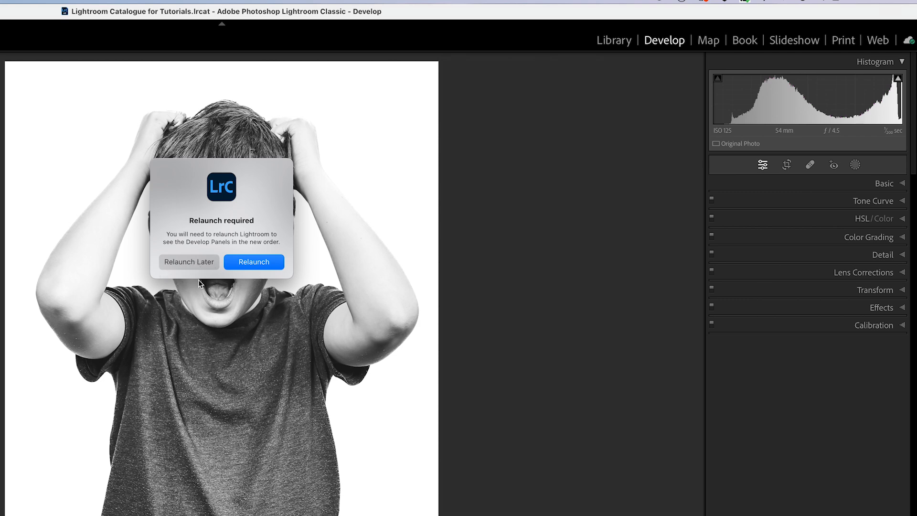
# Postpone the relaunch, try moving Calibration back to the end of the Develop panel order and hiding it, and discard the customization.
pyautogui.click(199, 262)
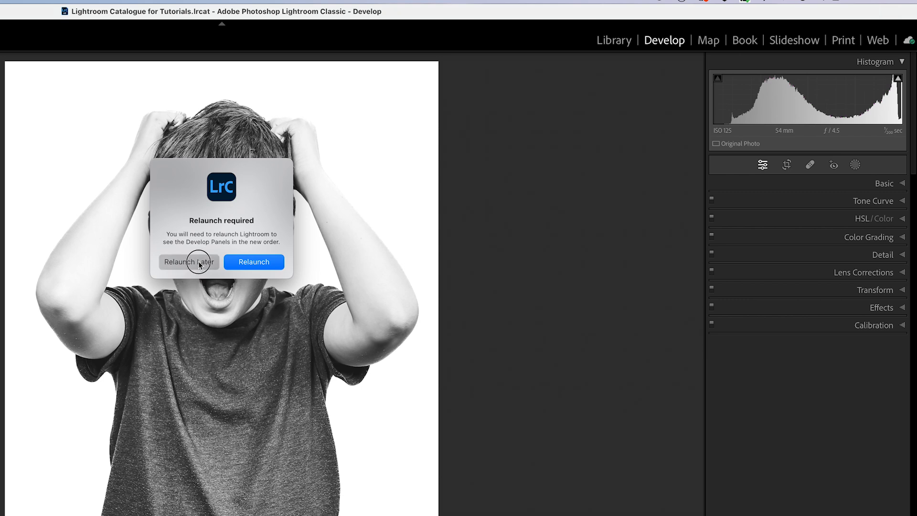
pyautogui.rightClick(838, 205)
pyautogui.click(838, 202)
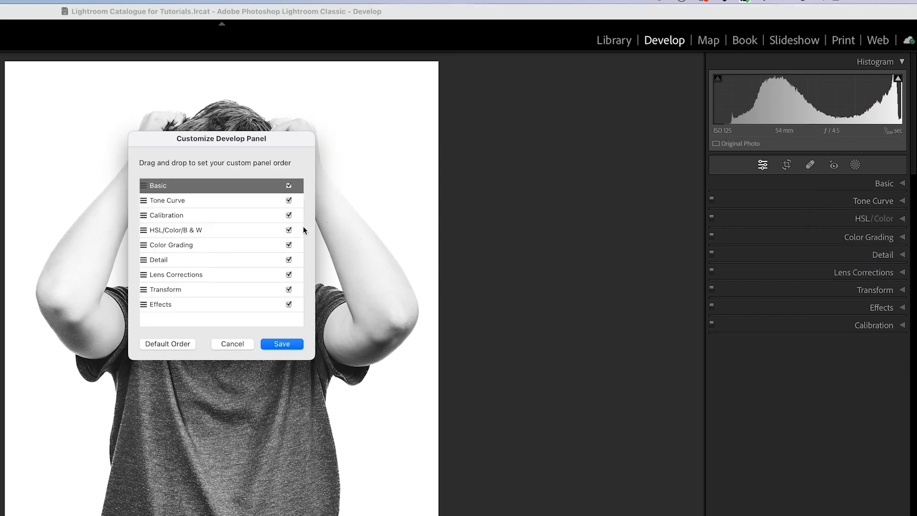
pyautogui.moveTo(143, 266); pyautogui.dragTo(144, 313)
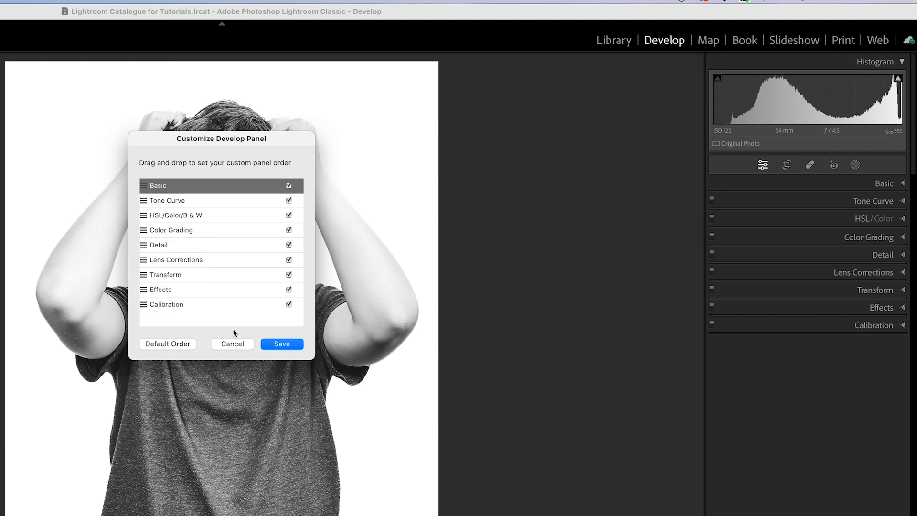
pyautogui.click(288, 305)
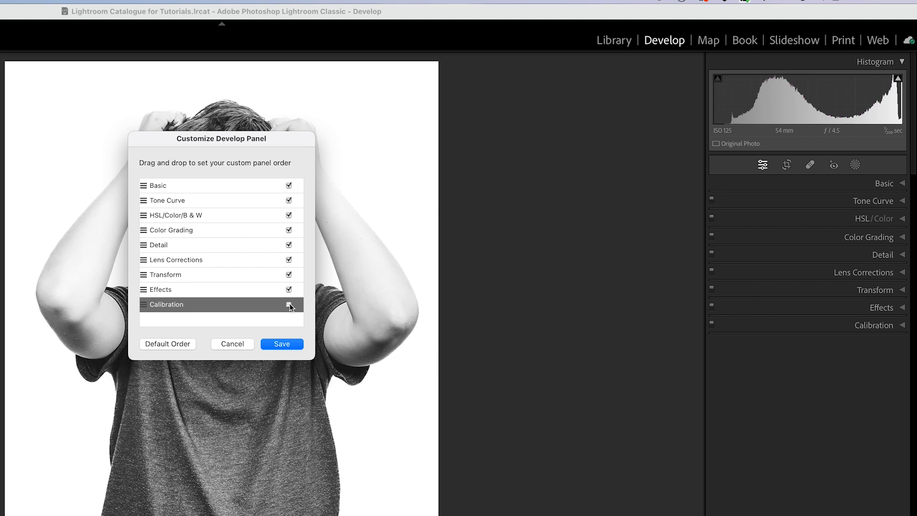
pyautogui.click(246, 345)
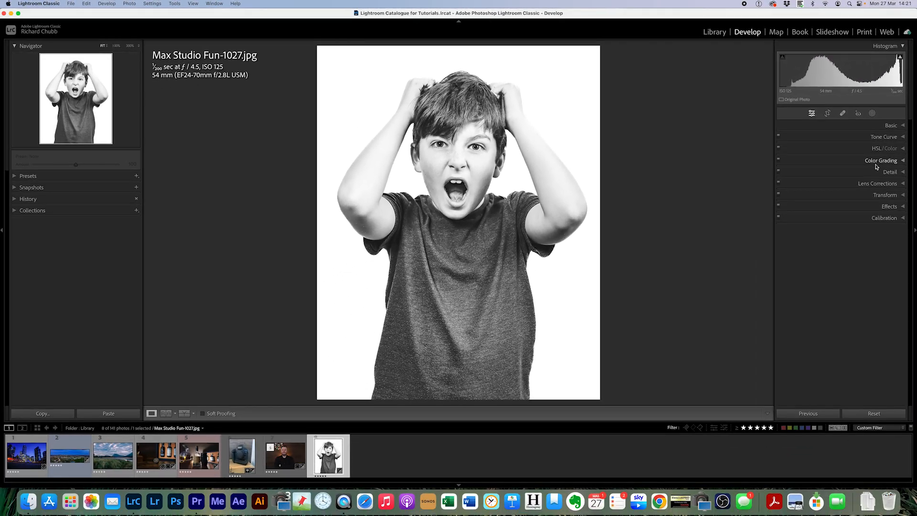
# Check how Solo Mode behaves by expanding Basic, HSL/Color and Lens Corrections in turn, and collapse Lens Corrections.
pyautogui.rightClick(881, 137)
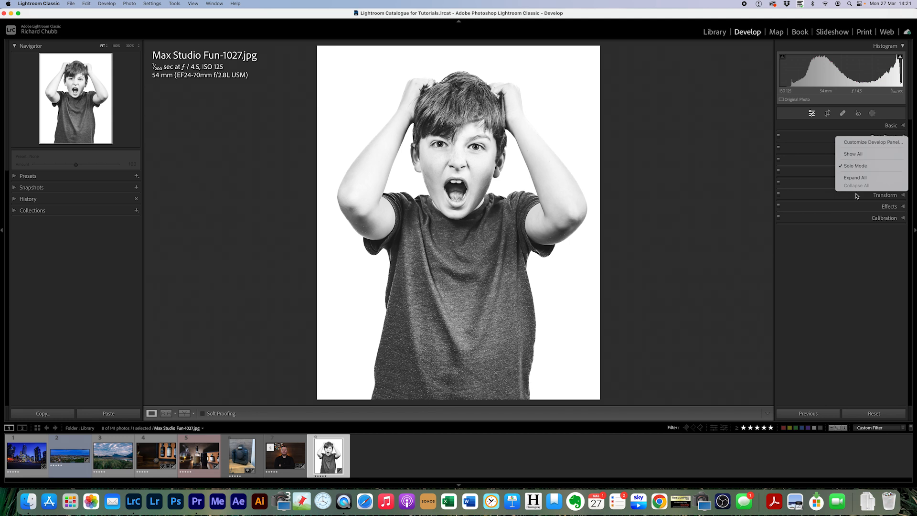
pyautogui.click(860, 238)
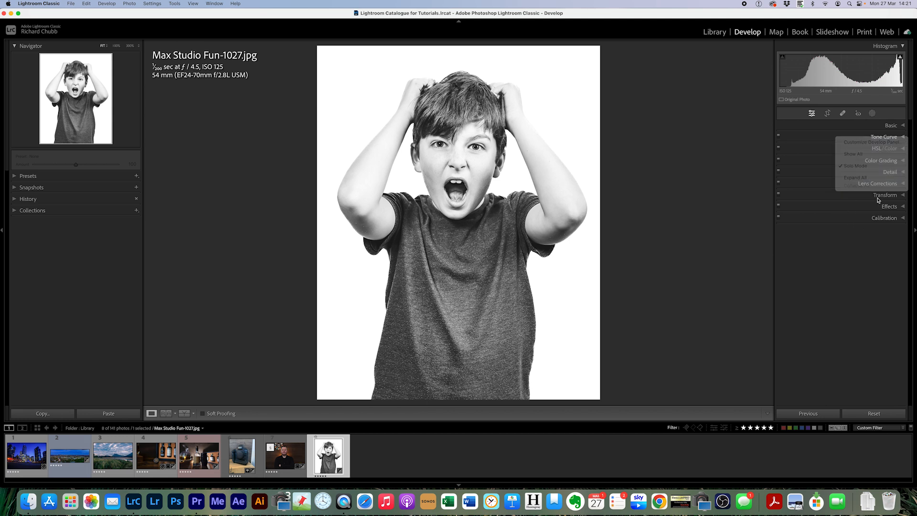
pyautogui.click(900, 126)
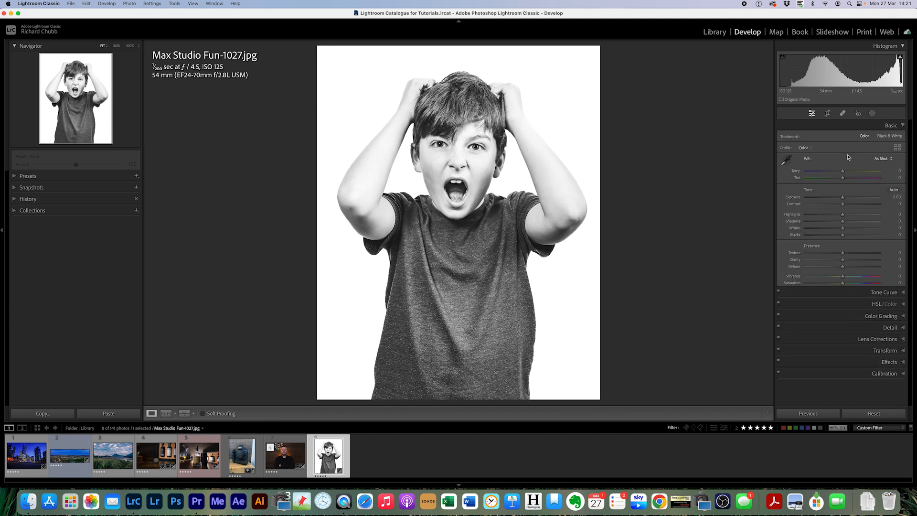
pyautogui.click(901, 306)
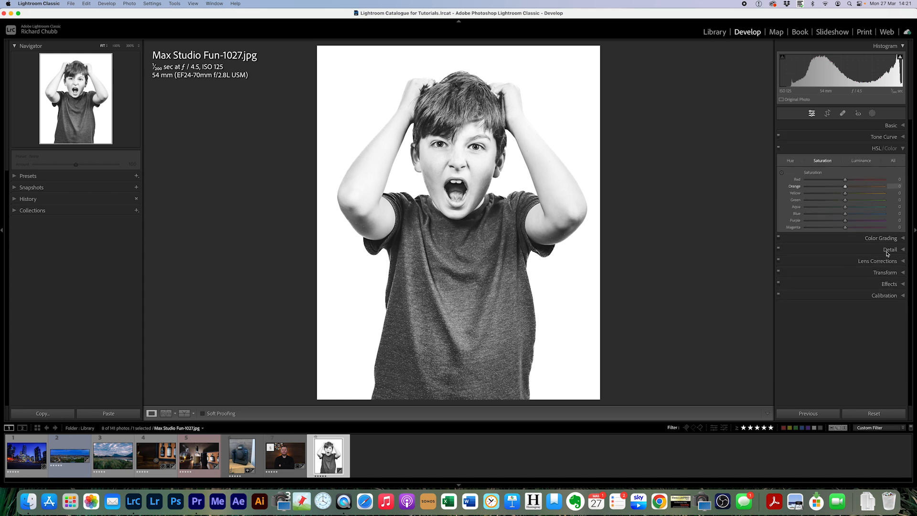
pyautogui.click(898, 261)
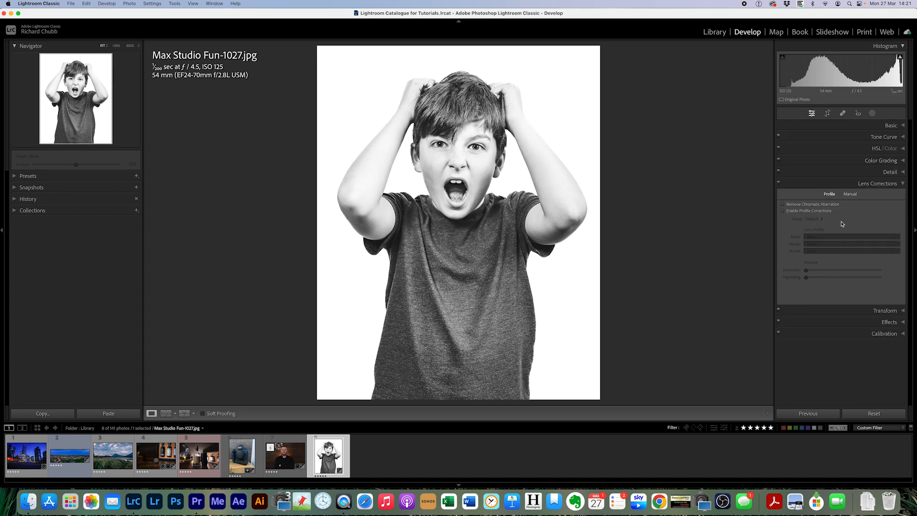
pyautogui.click(903, 184)
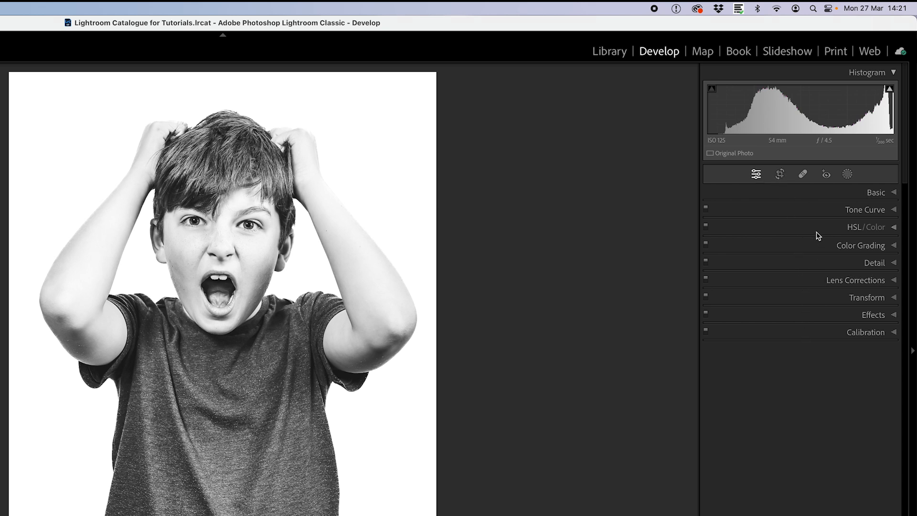
# View the Crop and Healing tool options and try Red Eye Correction on one of the boy's eyes.
pyautogui.click(779, 174)
pyautogui.click(803, 175)
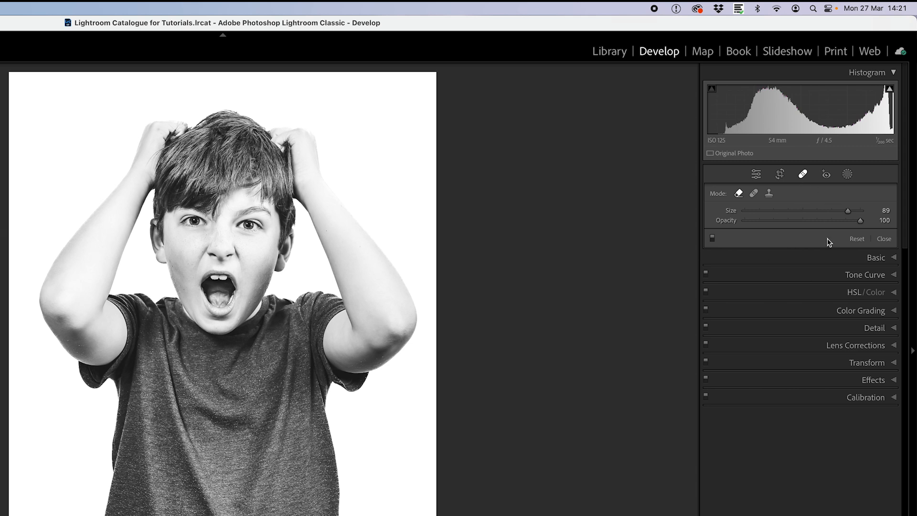
pyautogui.click(825, 175)
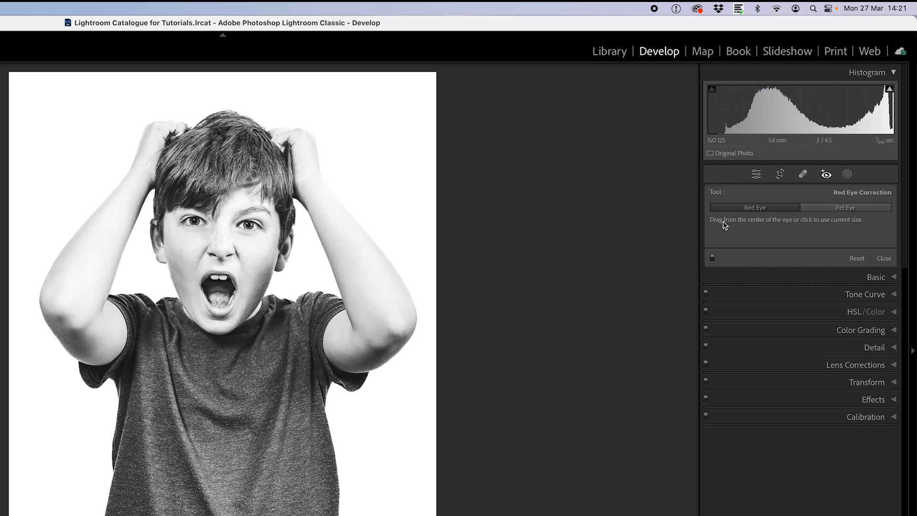
pyautogui.click(247, 224)
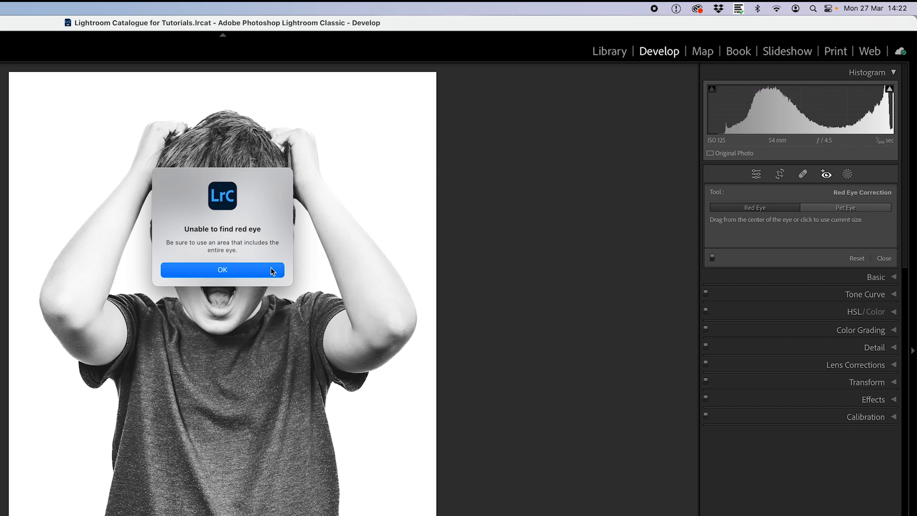
pyautogui.click(221, 270)
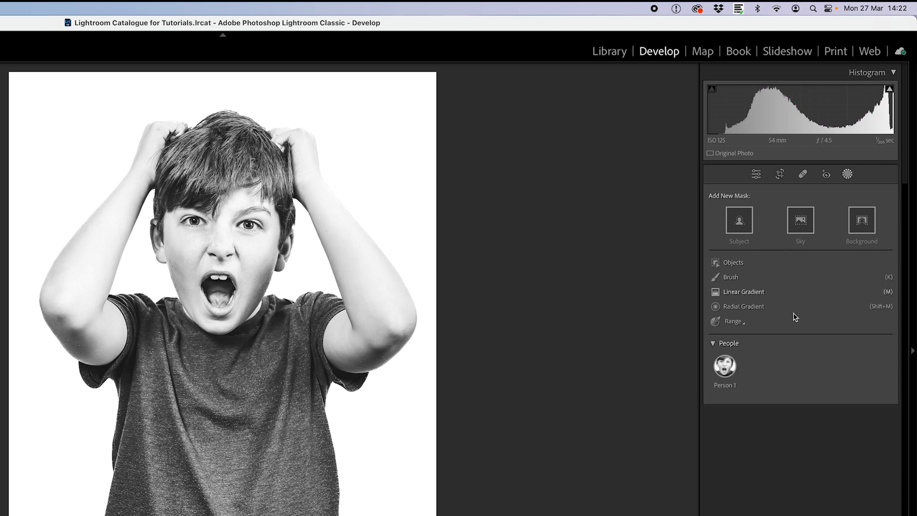
# Examine the mask types offered by the Masking tool and close it.
pyautogui.click(847, 175)
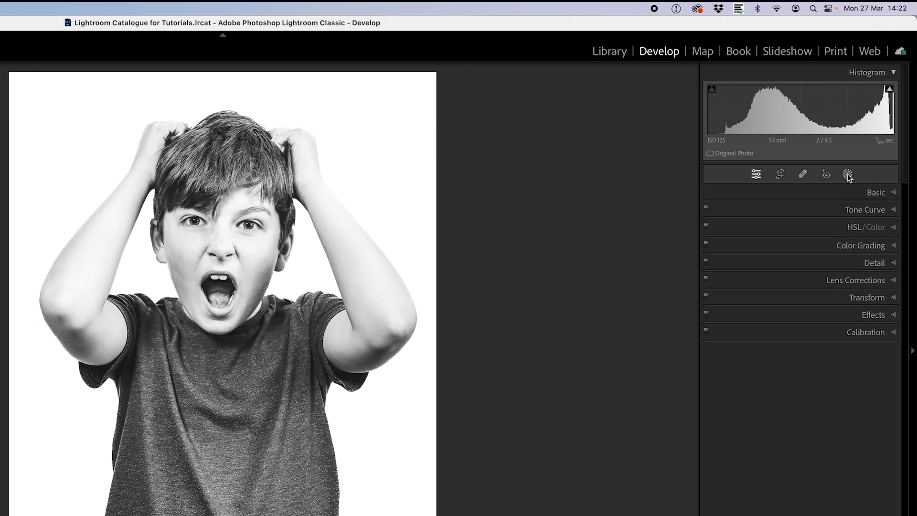
pyautogui.click(848, 175)
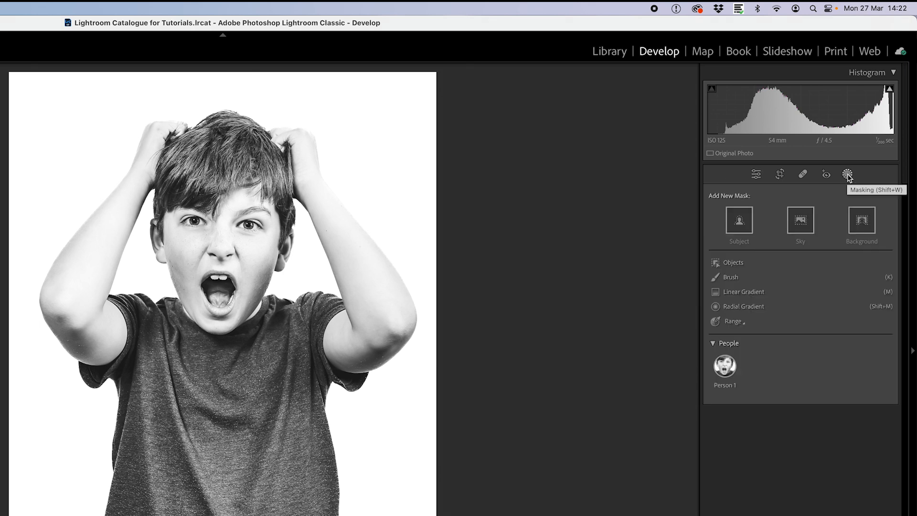
pyautogui.click(848, 175)
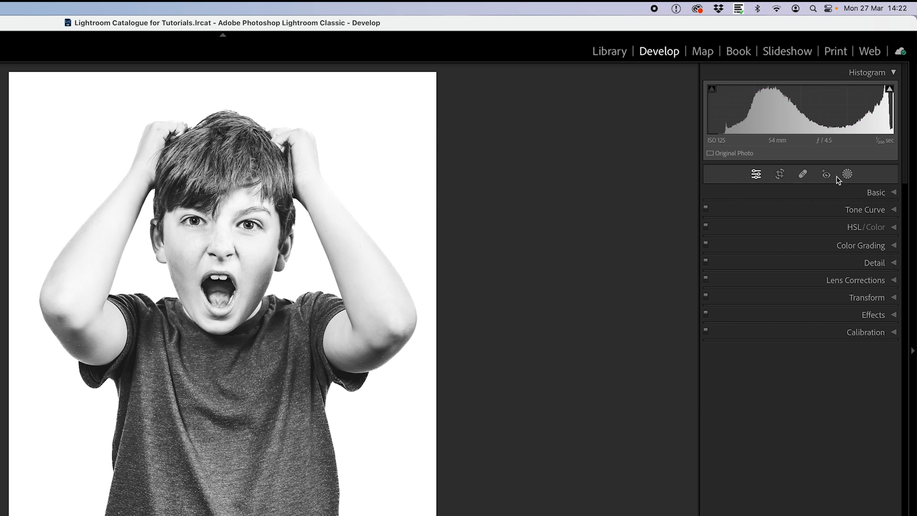
# Try the 4 x 5 / 8 x 10 and 1 x 1 crop aspect ratios on the boy's portrait and leave the crop tool.
pyautogui.click(780, 175)
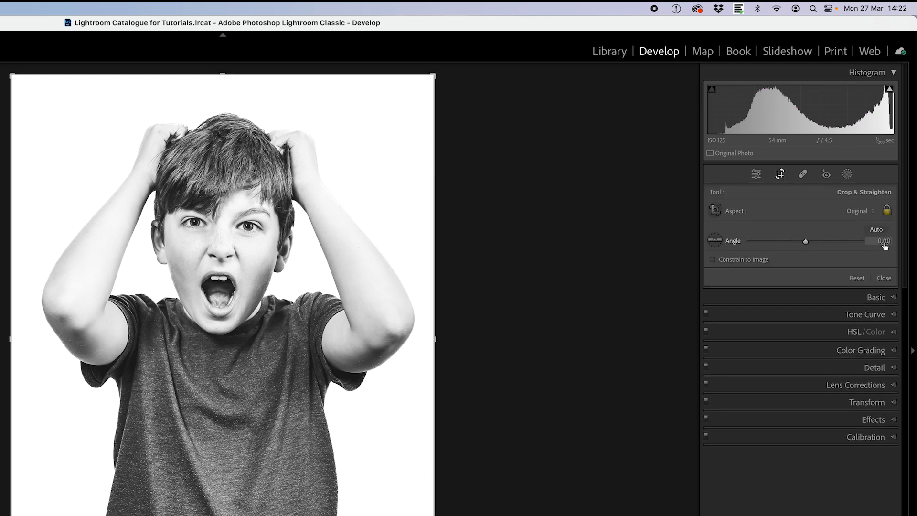
pyautogui.click(857, 210)
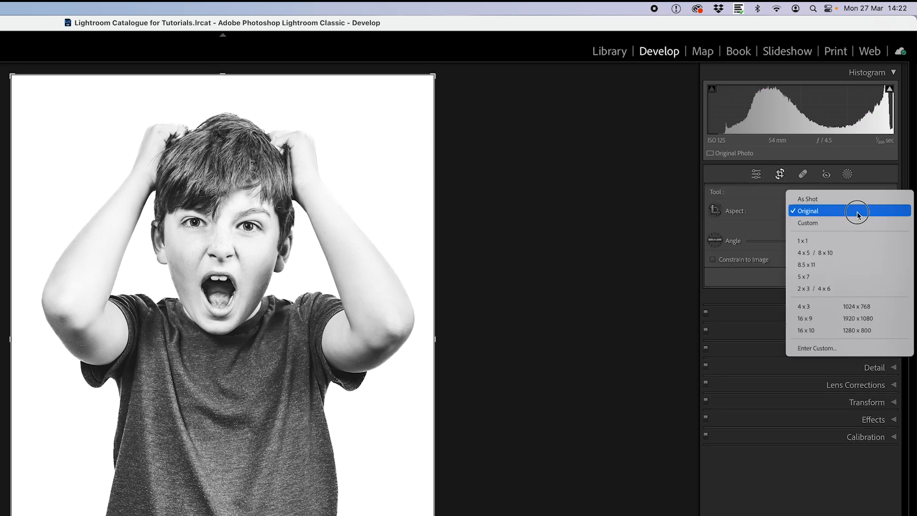
pyautogui.click(759, 206)
pyautogui.click(878, 212)
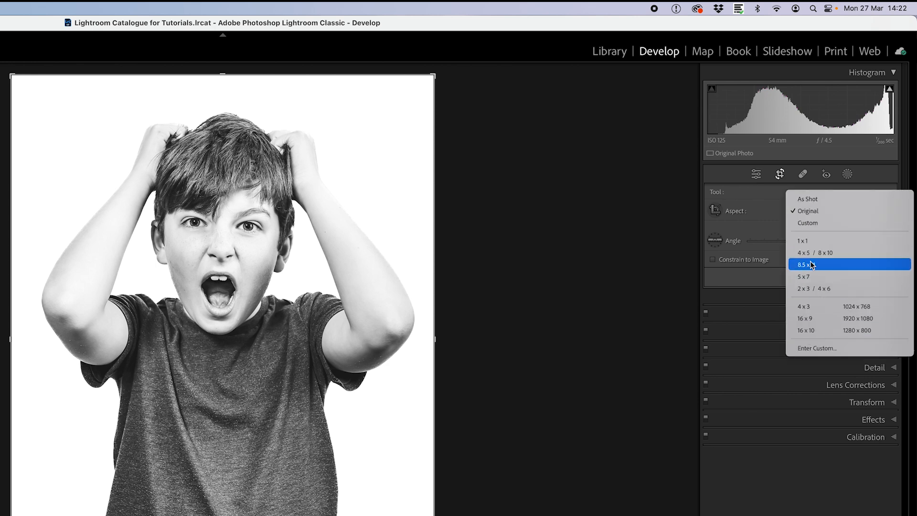
pyautogui.click(827, 258)
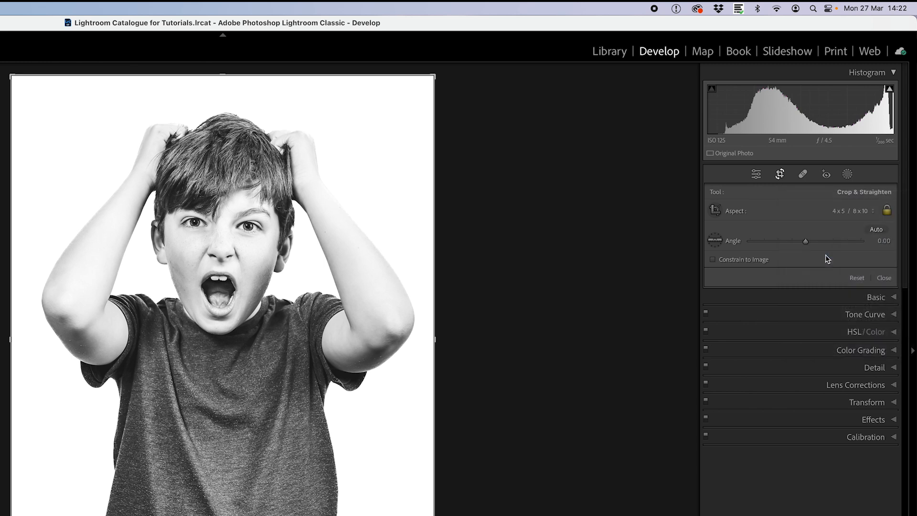
pyautogui.click(844, 213)
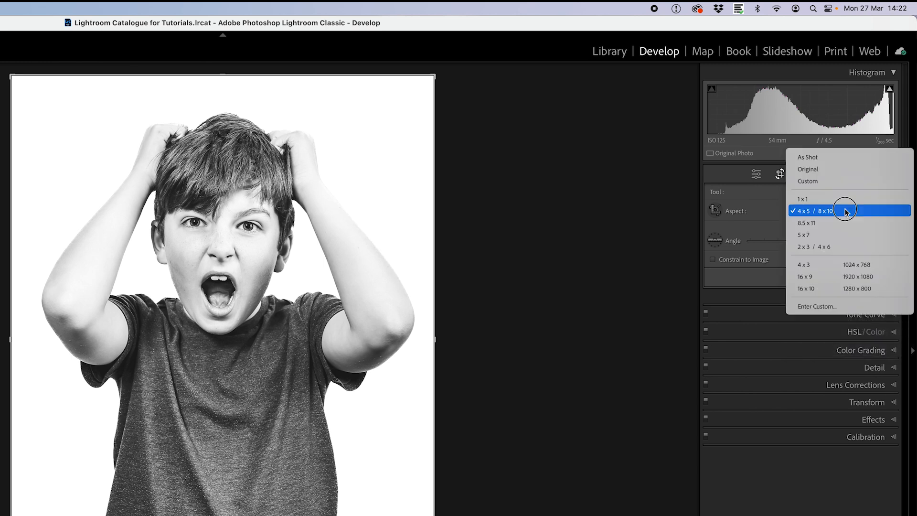
pyautogui.click(817, 200)
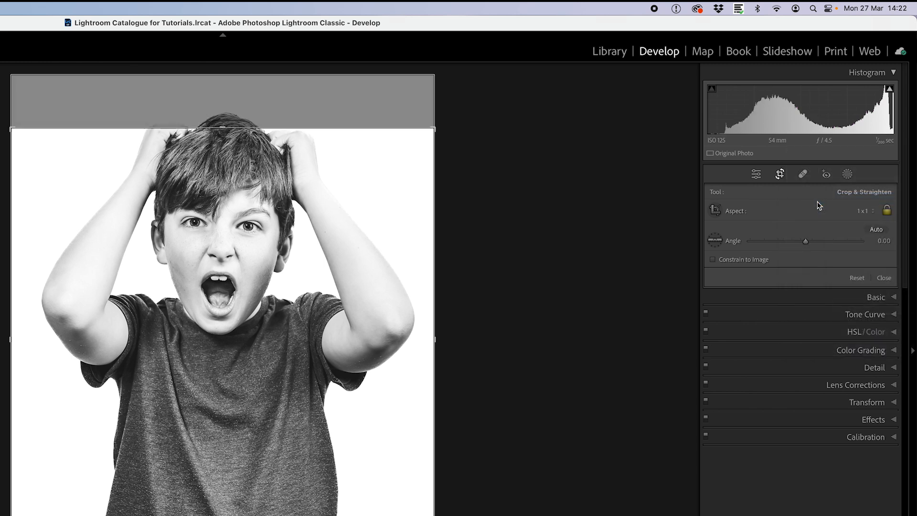
pyautogui.click(848, 175)
pyautogui.click(848, 175)
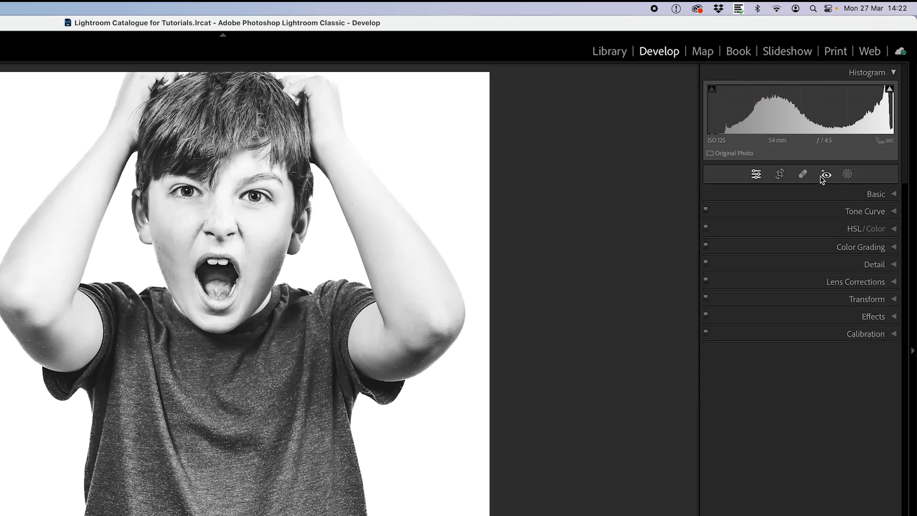
# Expand the Basic adjustments and set the crop aspect of the boy's portrait to Original.
pyautogui.click(858, 192)
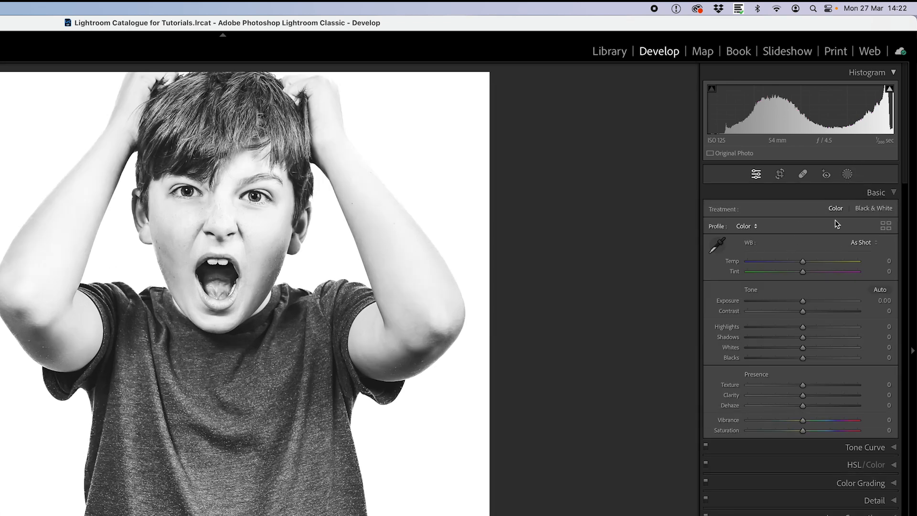
pyautogui.click(780, 174)
pyautogui.click(863, 211)
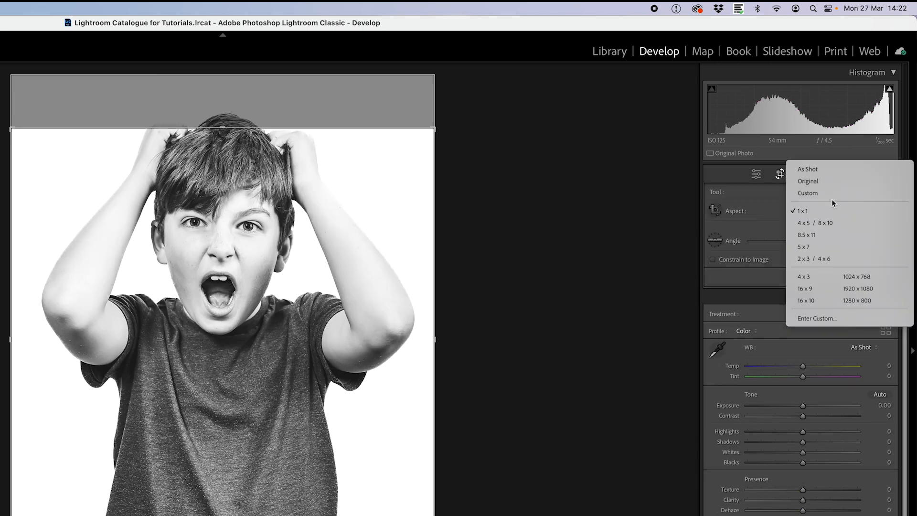
pyautogui.click(822, 184)
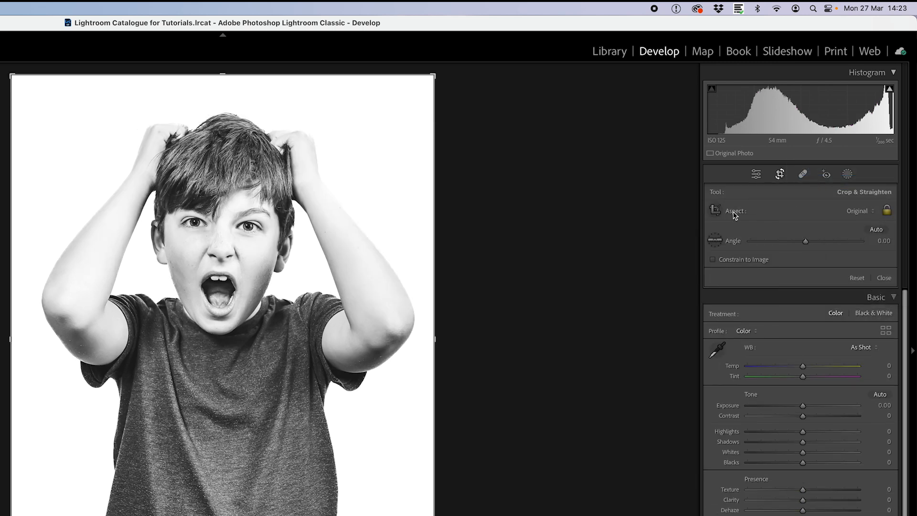
# View the custom crop aspect ratio entry and dismiss it without setting a ratio.
pyautogui.click(861, 211)
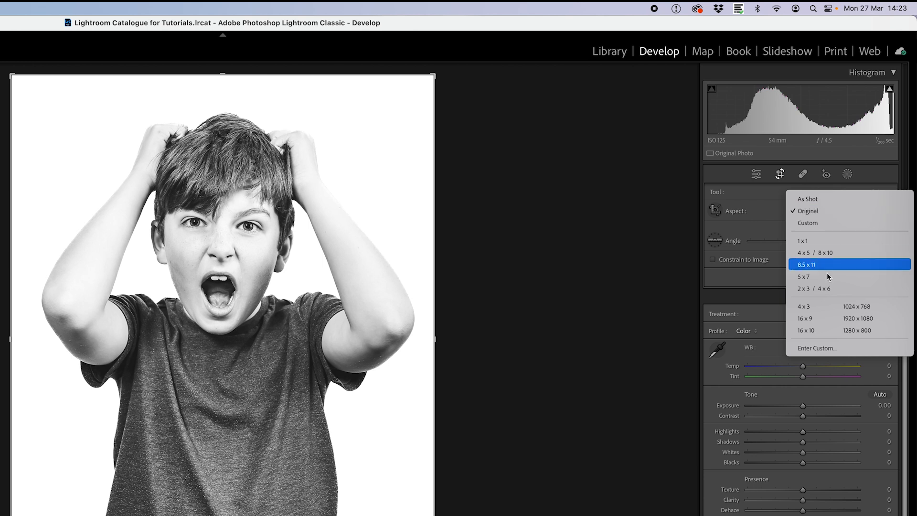
pyautogui.click(817, 348)
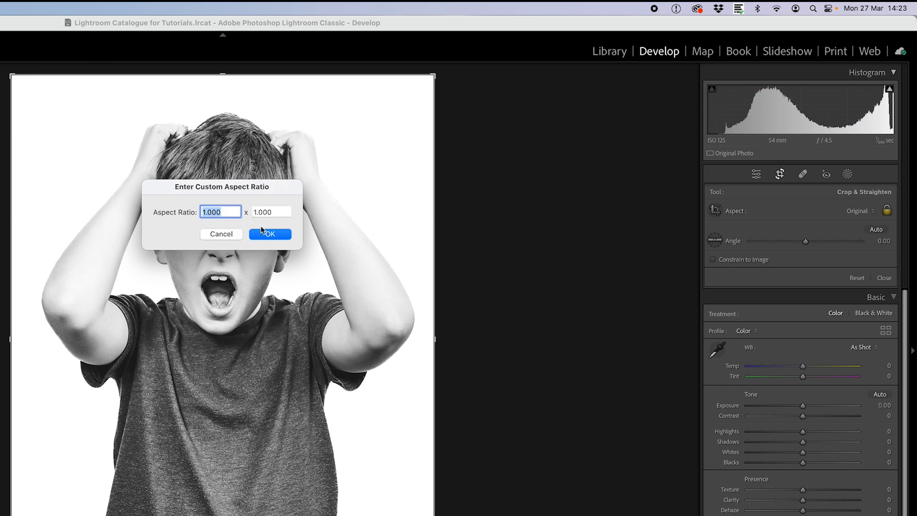
pyautogui.click(229, 234)
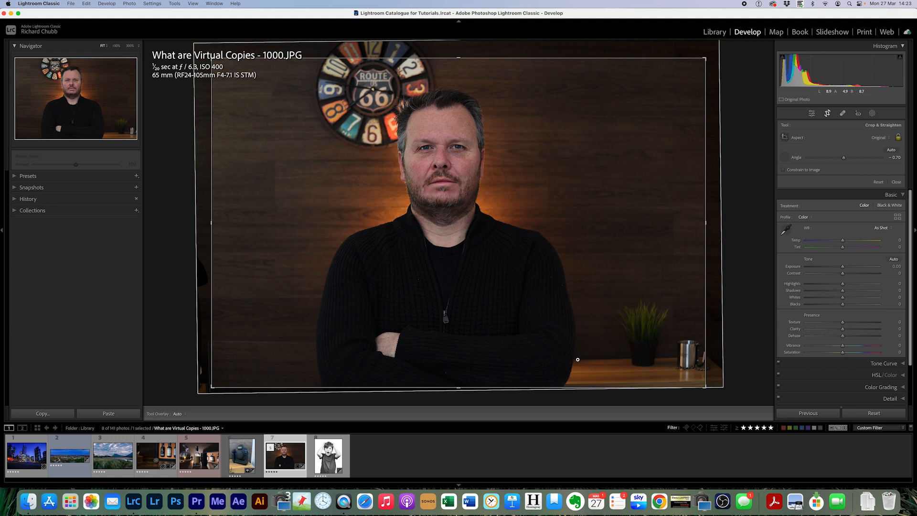
# Try straightening the man's portrait along the desk edge at an angle of 0.77, undo it, and return to the boy's portrait.
pyautogui.moveTo(616, 358); pyautogui.dragTo(724, 356)
pyautogui.moveTo(724, 356); pyautogui.dragTo(723, 355)
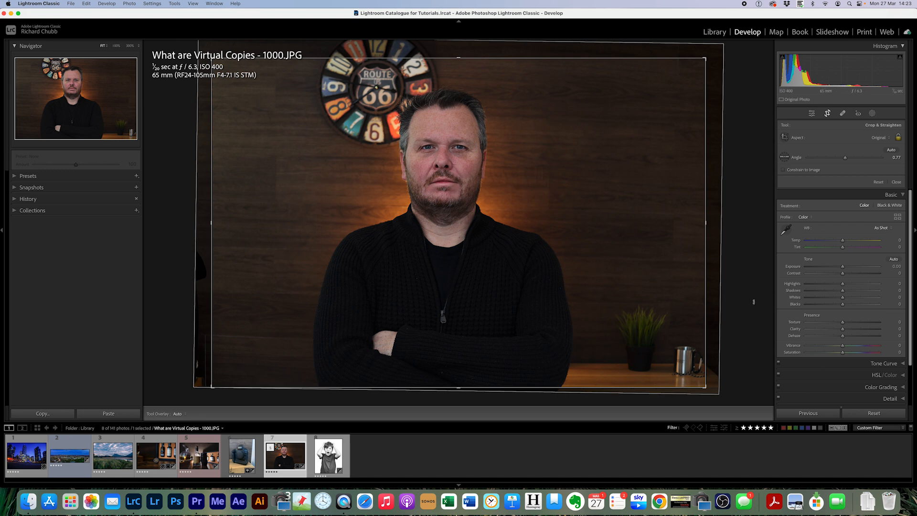
pyautogui.press('super+z')
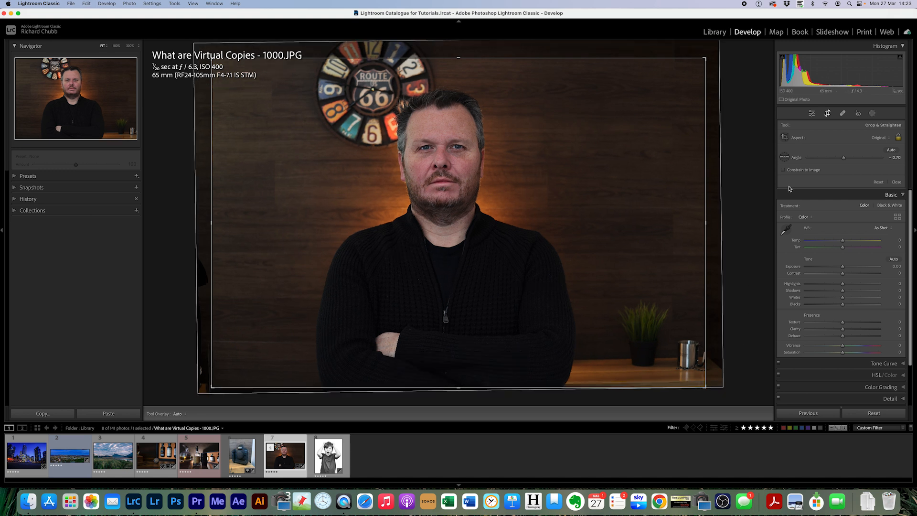
pyautogui.click(827, 115)
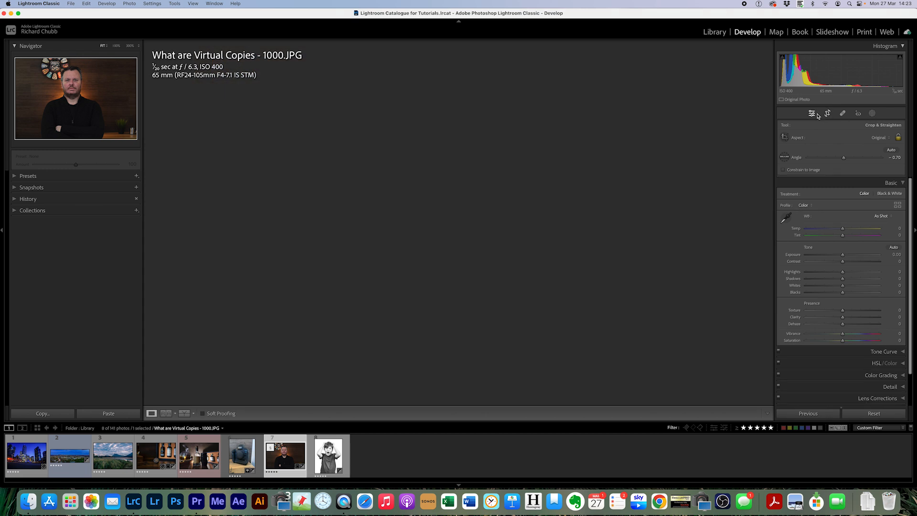
pyautogui.press('Right')
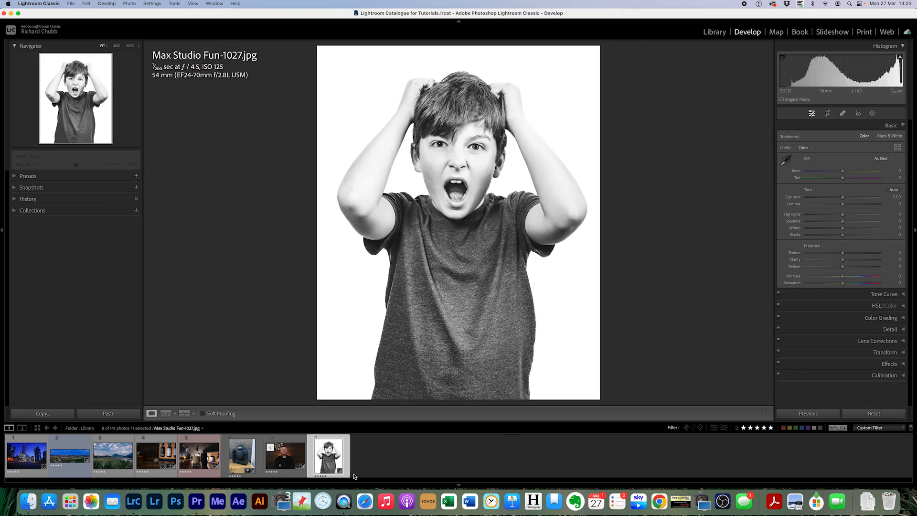
# Try removing the strap from the desk in the camera photo with the healing tool, and undo it.
pyautogui.click(241, 456)
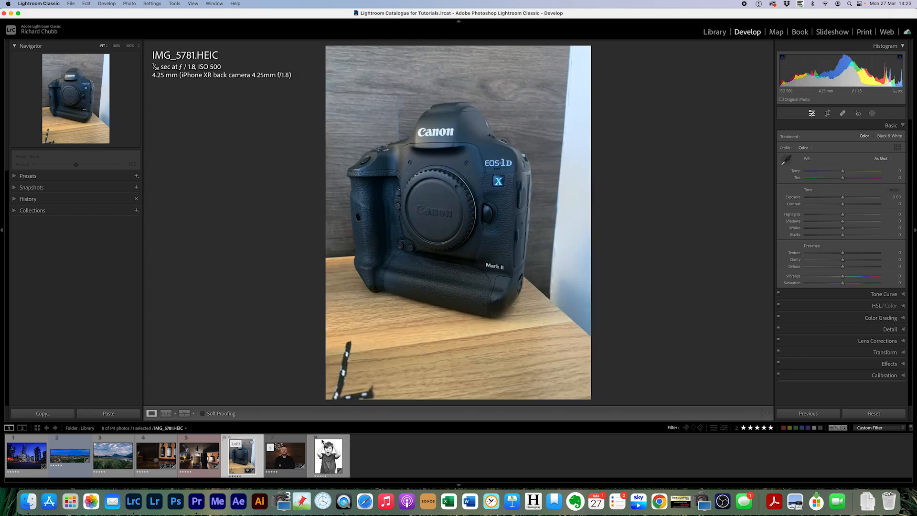
pyautogui.click(843, 113)
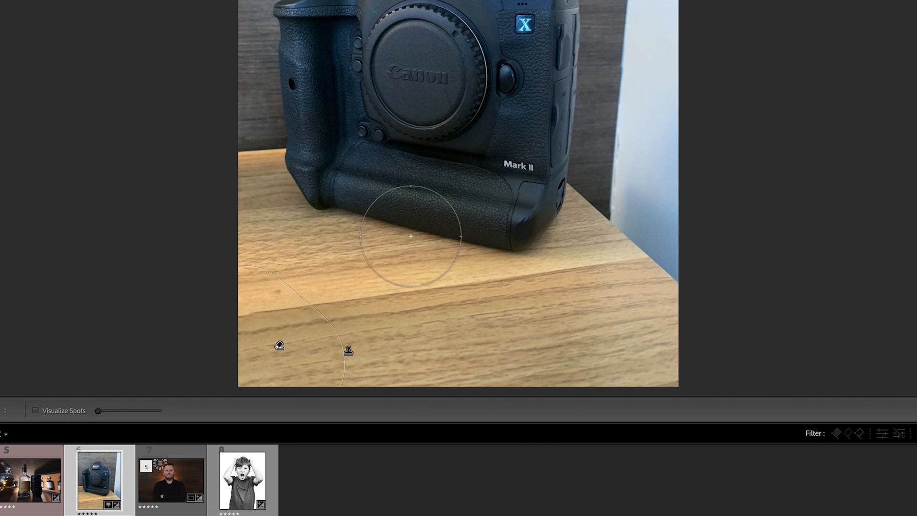
pyautogui.press('super+z')
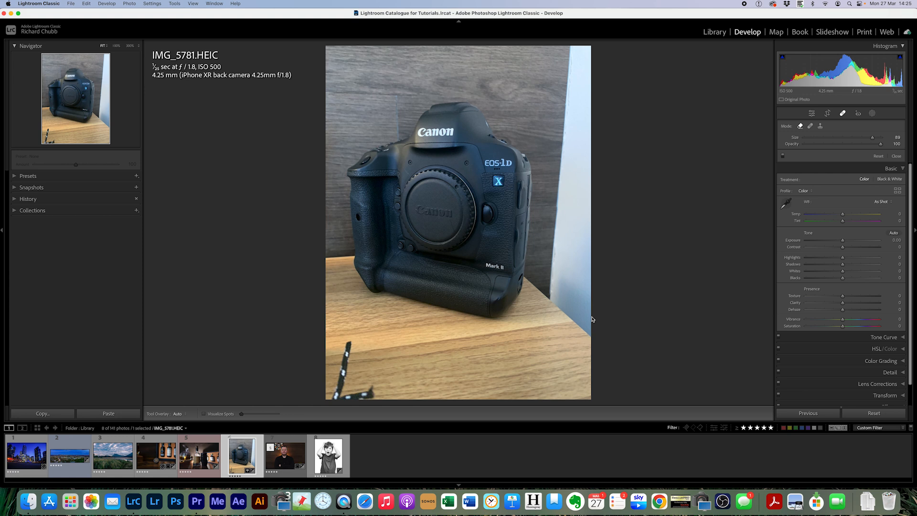
# Open the man's portrait, toggle its healing edits to compare them, and choose Heal mode.
pyautogui.click(287, 456)
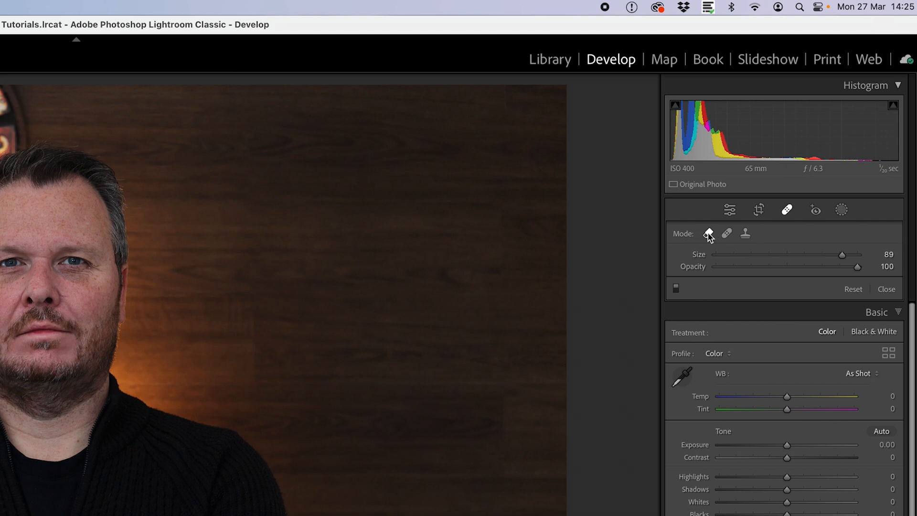
pyautogui.click(675, 288)
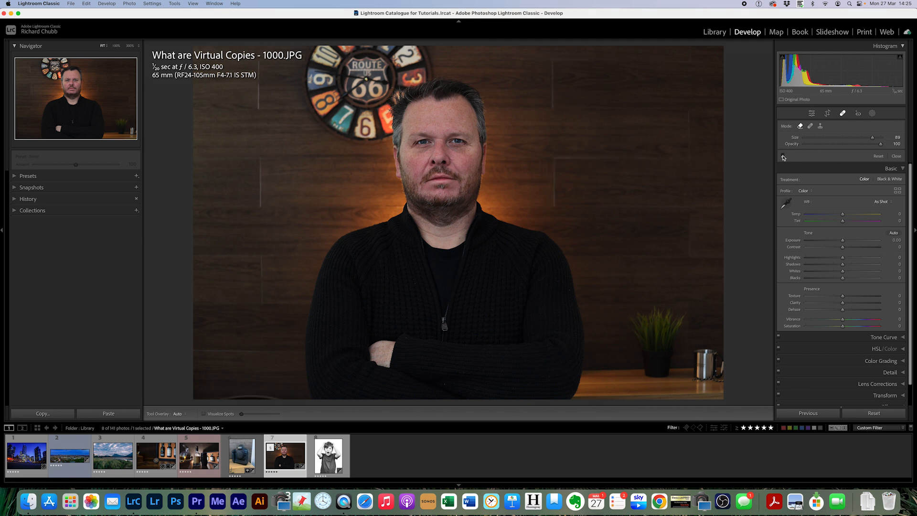
pyautogui.click(811, 126)
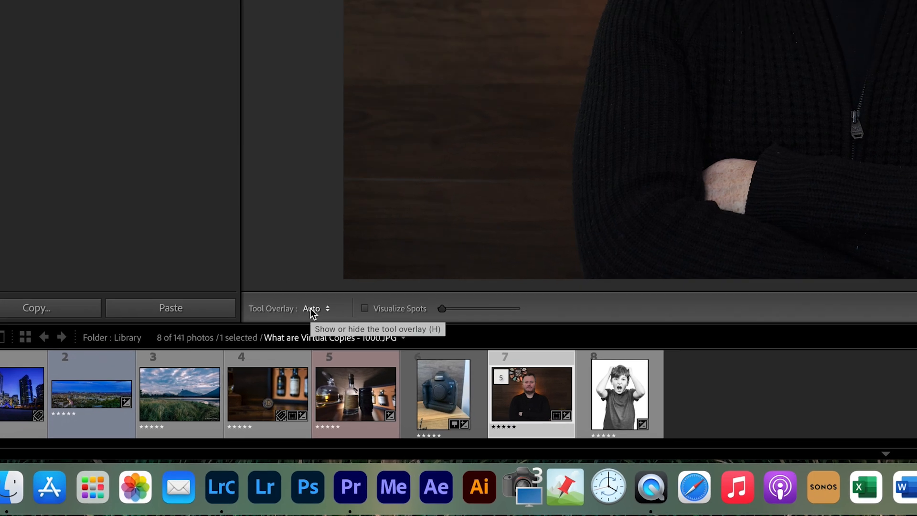
# View the healing tool overlay options, keeping Auto at first, and set the overlay to Always.
pyautogui.click(177, 415)
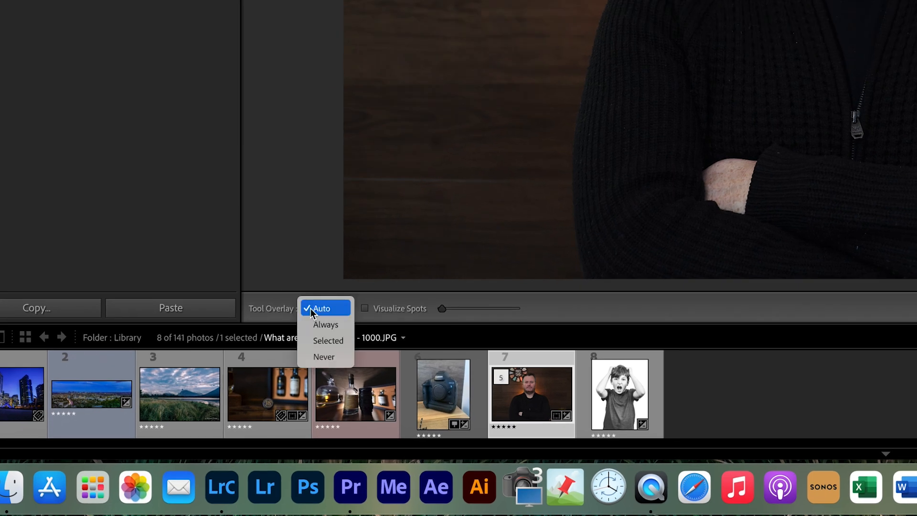
pyautogui.click(321, 309)
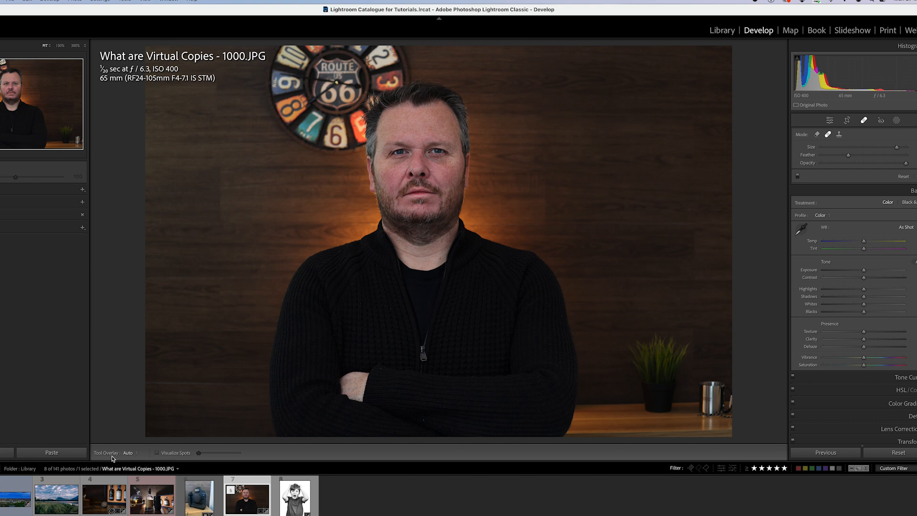
pyautogui.click(128, 453)
pyautogui.click(130, 462)
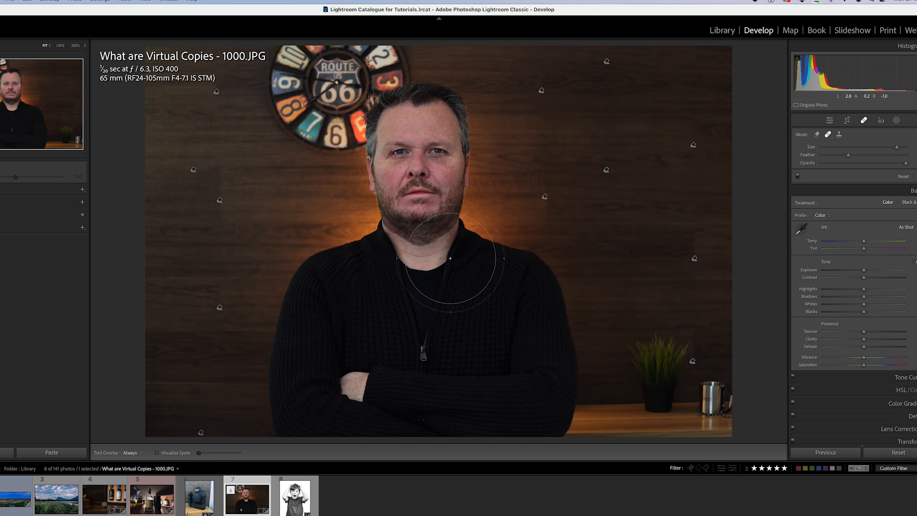
# Set the tool overlay to Selected and select the vertical removal spot on the wall beside the man's neck.
pyautogui.click(138, 452)
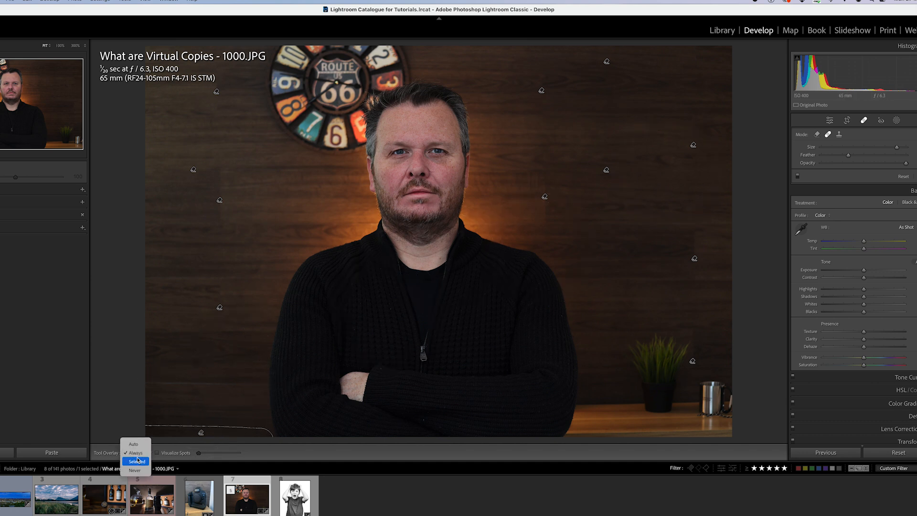
pyautogui.click(138, 462)
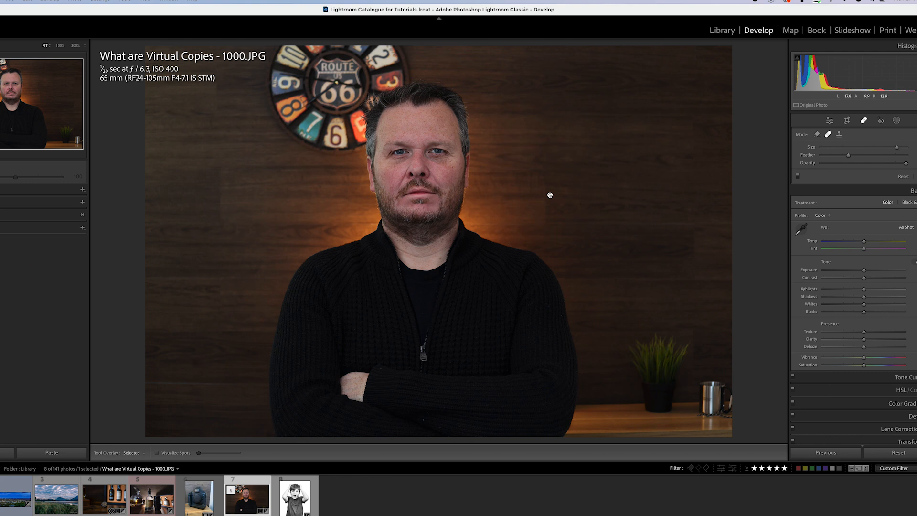
pyautogui.click(545, 195)
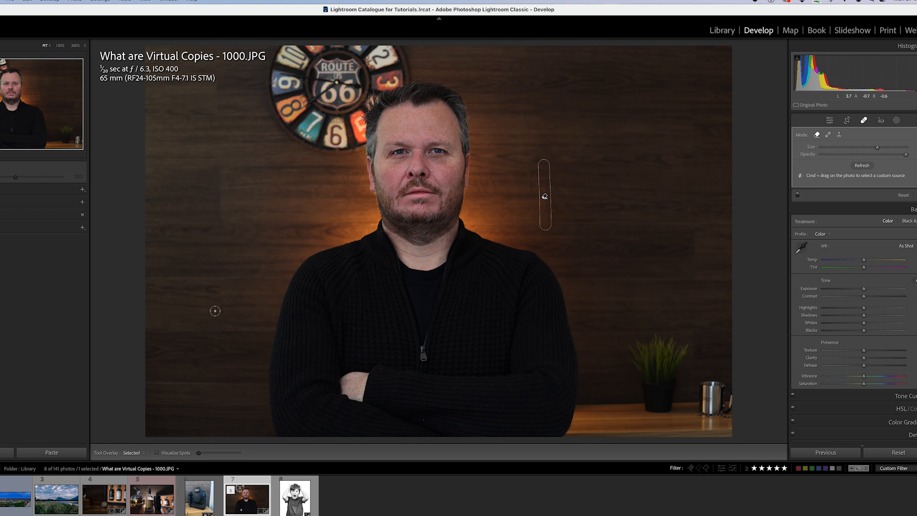
# Try the tool overlay at Never and return it to Auto.
pyautogui.click(133, 453)
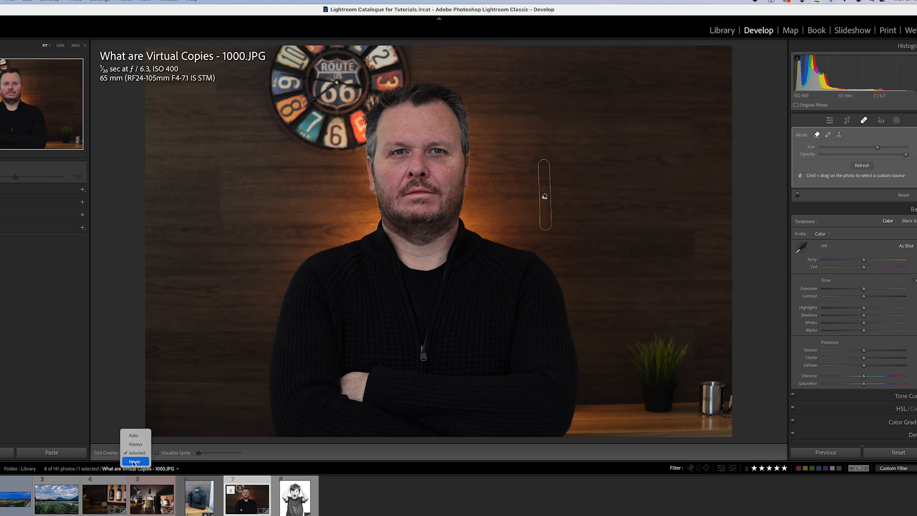
pyautogui.click(134, 461)
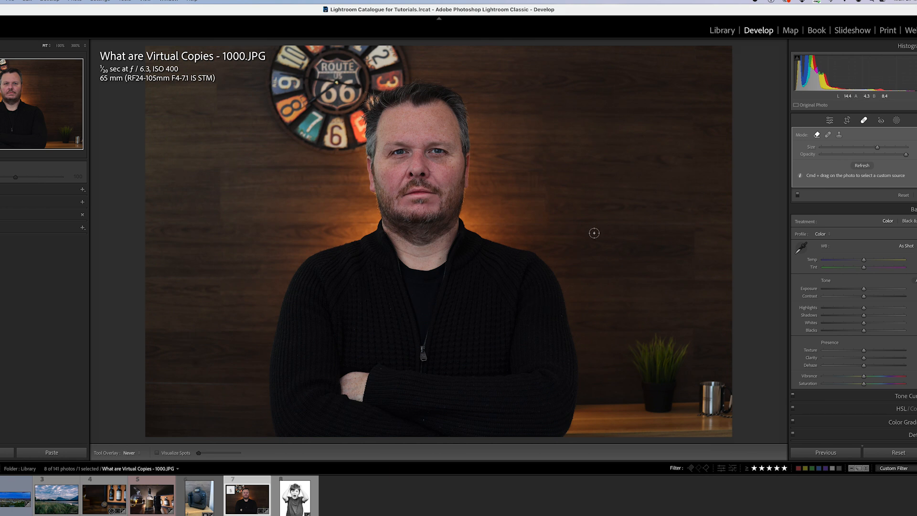
pyautogui.click(134, 452)
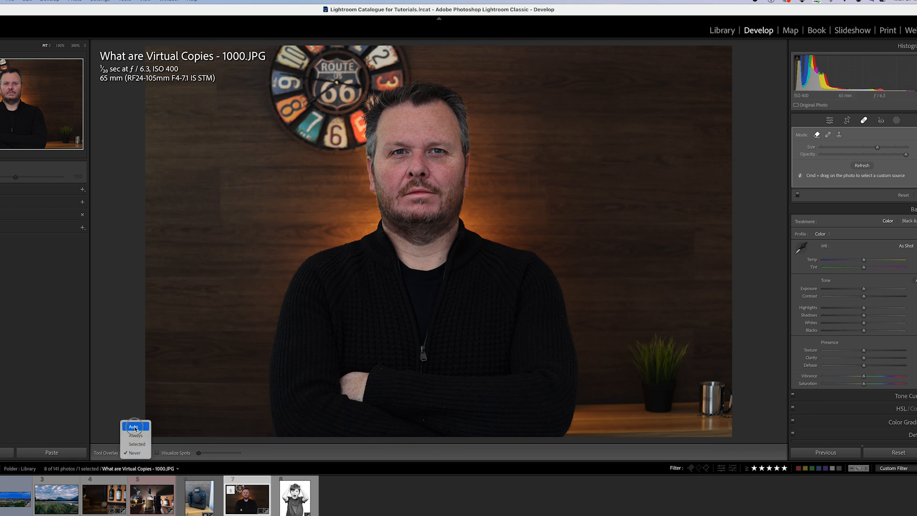
pyautogui.click(134, 424)
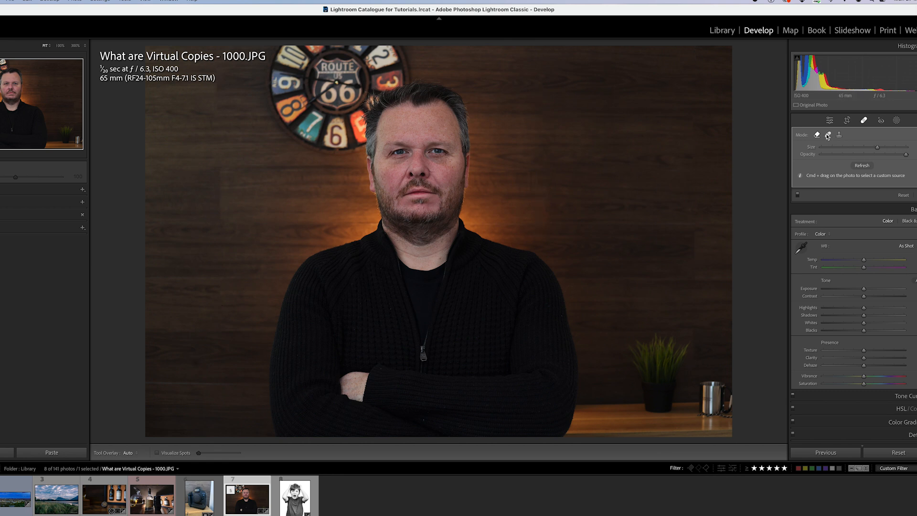
# Convert the selected wall removal to Heal mode and heal the lint specks across the man's black jumper at 100% view.
pyautogui.click(827, 135)
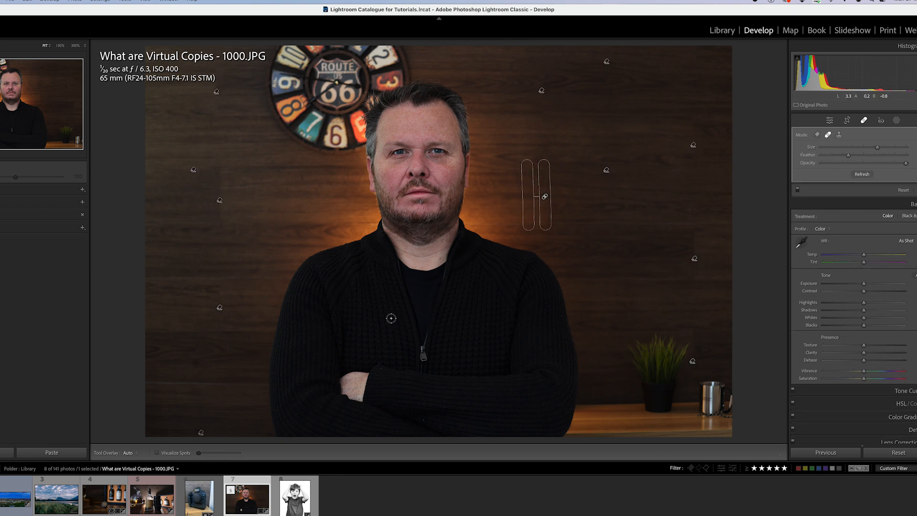
pyautogui.press('z')
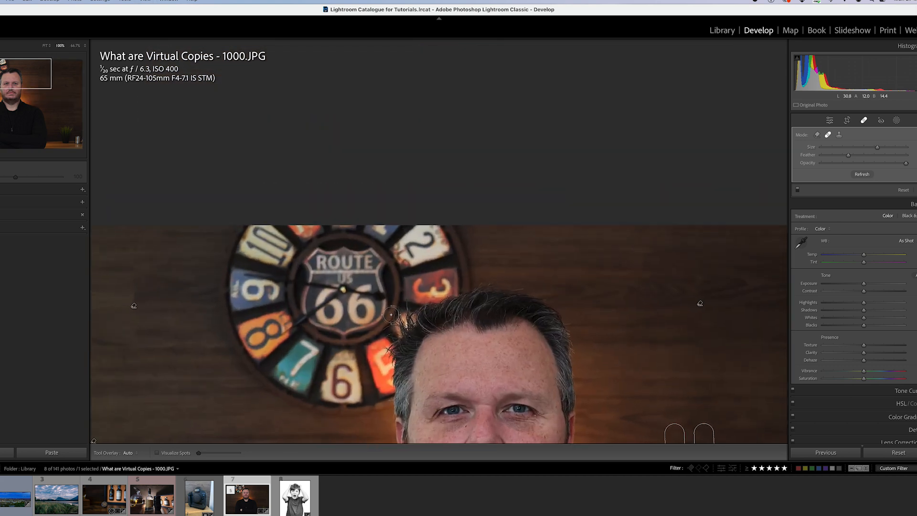
pyautogui.scroll(-10, 391, 314)
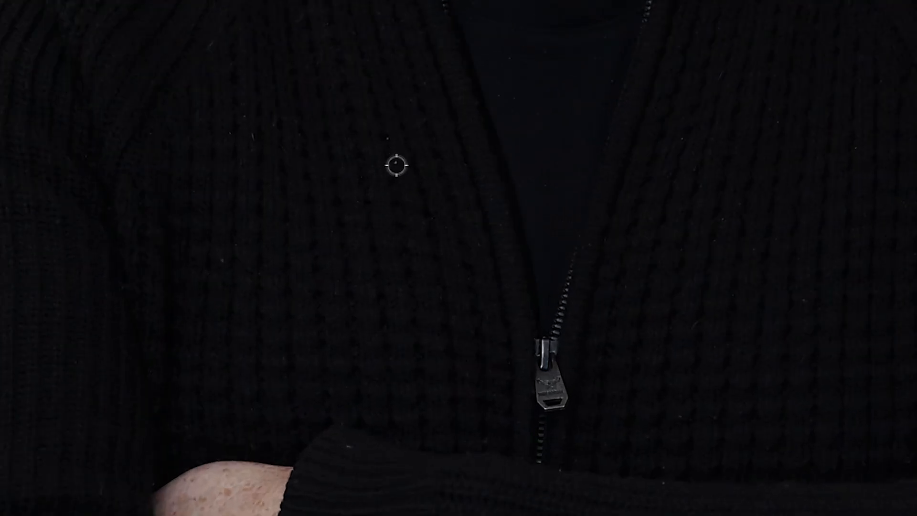
pyautogui.click(391, 138)
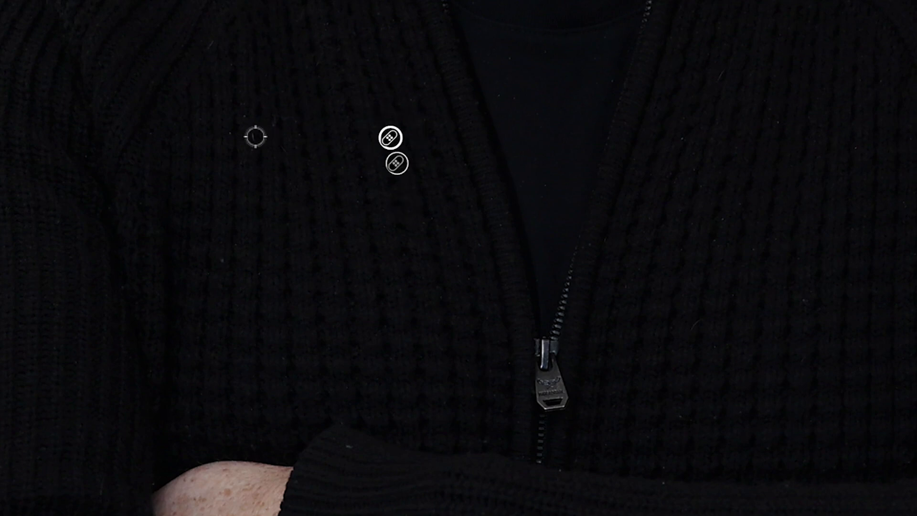
pyautogui.click(250, 136)
pyautogui.click(344, 446)
pyautogui.click(661, 480)
pyautogui.click(197, 362)
pyautogui.click(214, 261)
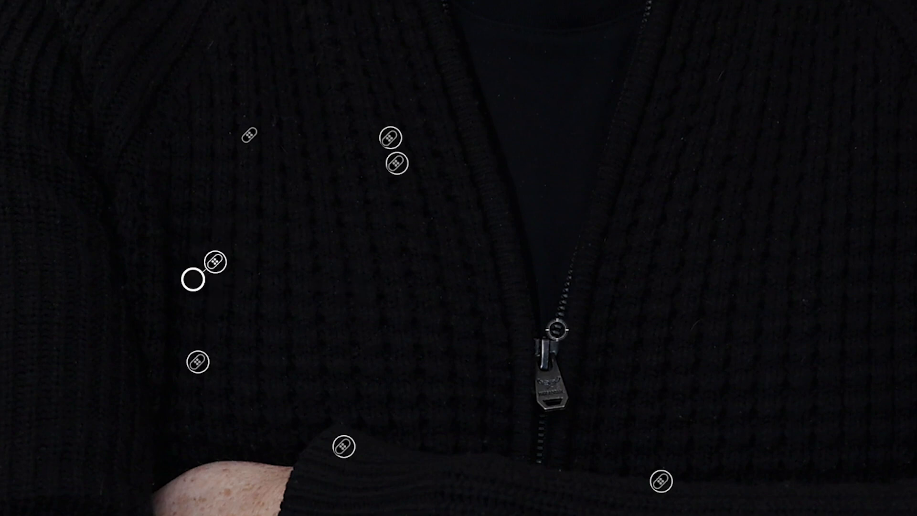
pyautogui.click(797, 299)
pyautogui.click(855, 146)
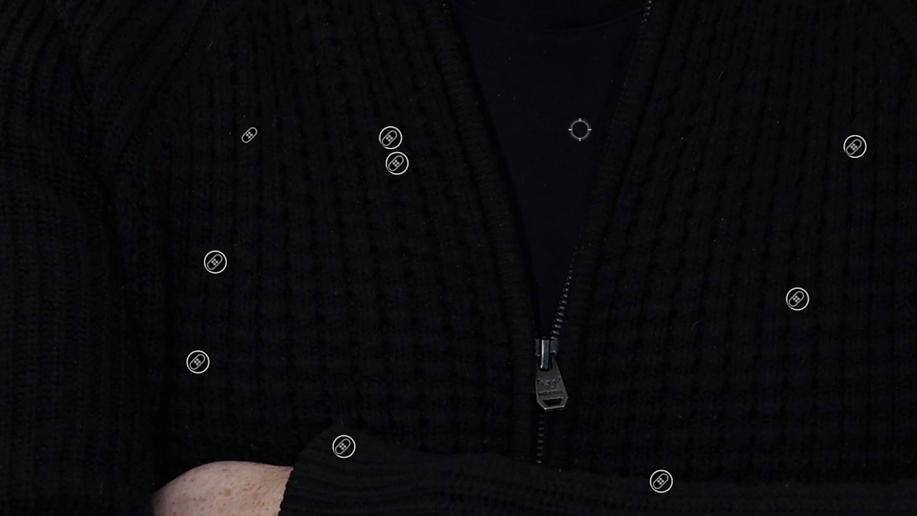
pyautogui.click(205, 46)
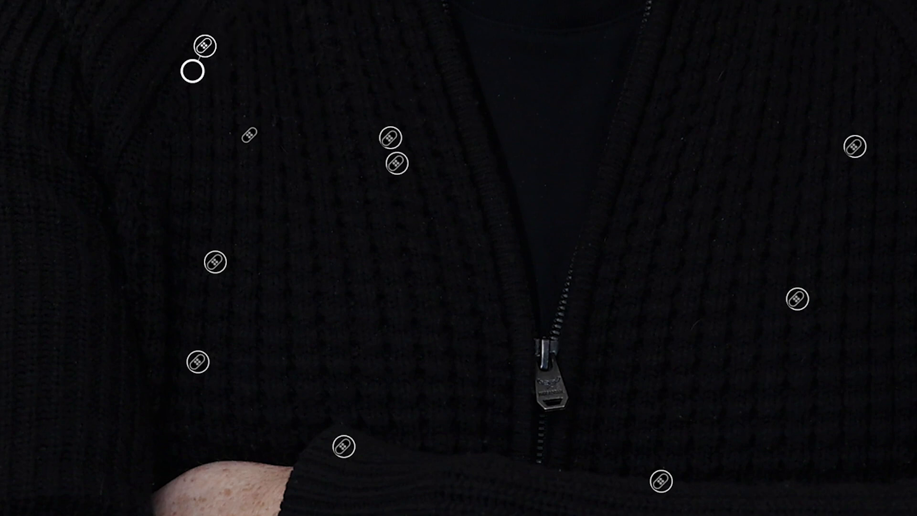
pyautogui.click(561, 466)
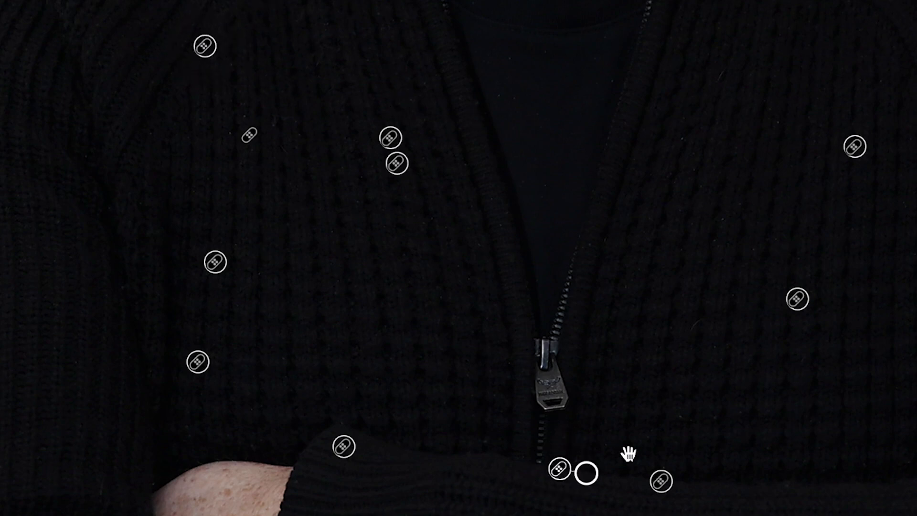
pyautogui.click(672, 413)
pyautogui.click(681, 142)
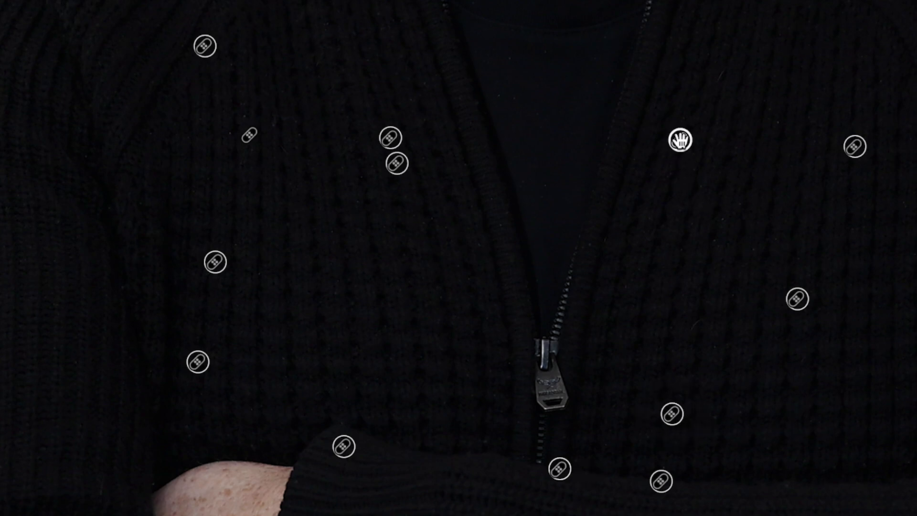
pyautogui.click(482, 246)
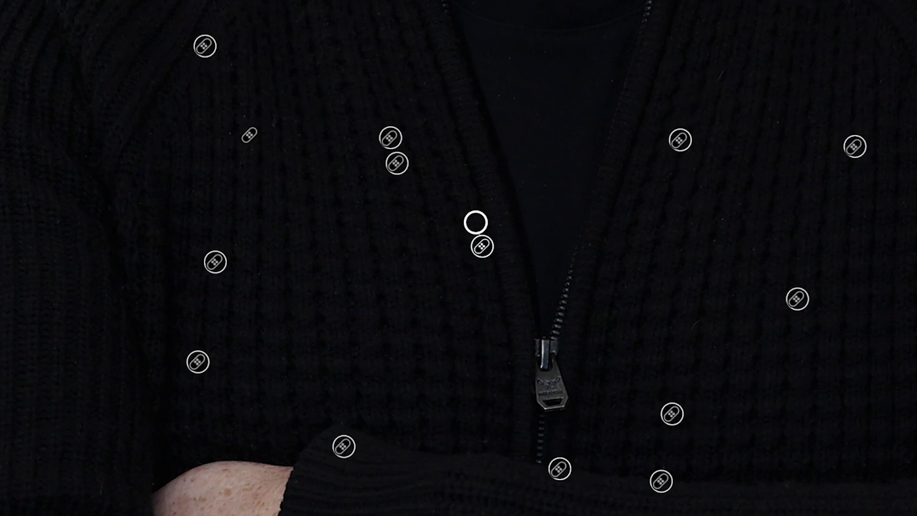
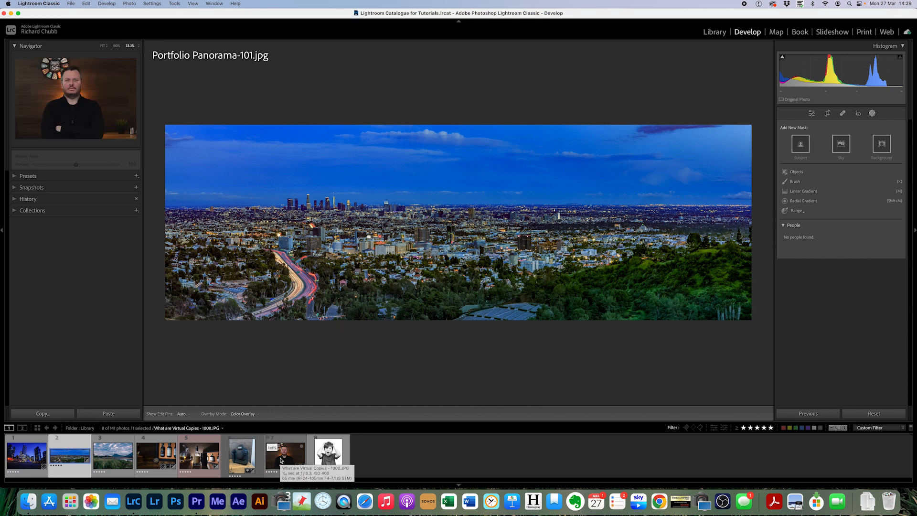
# Create a Subject mask on the man's portrait and turn on its red overlay.
pyautogui.click(281, 460)
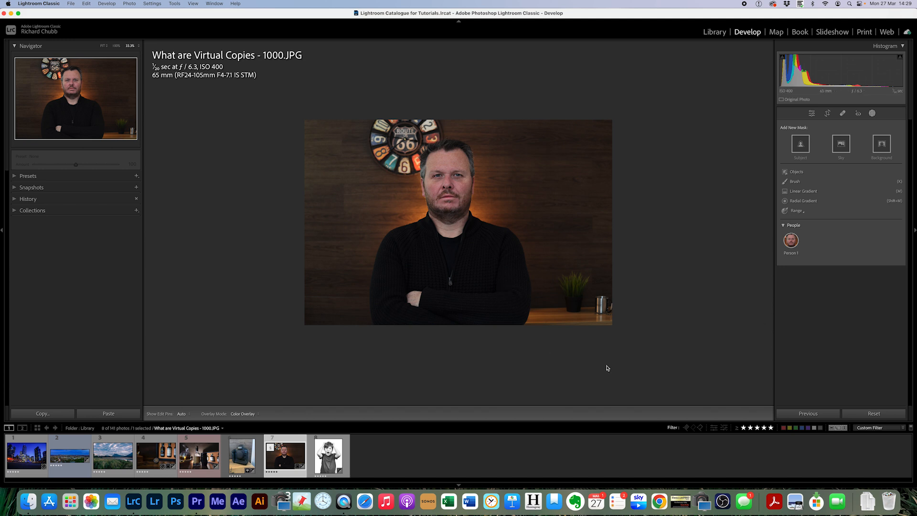
pyautogui.click(804, 149)
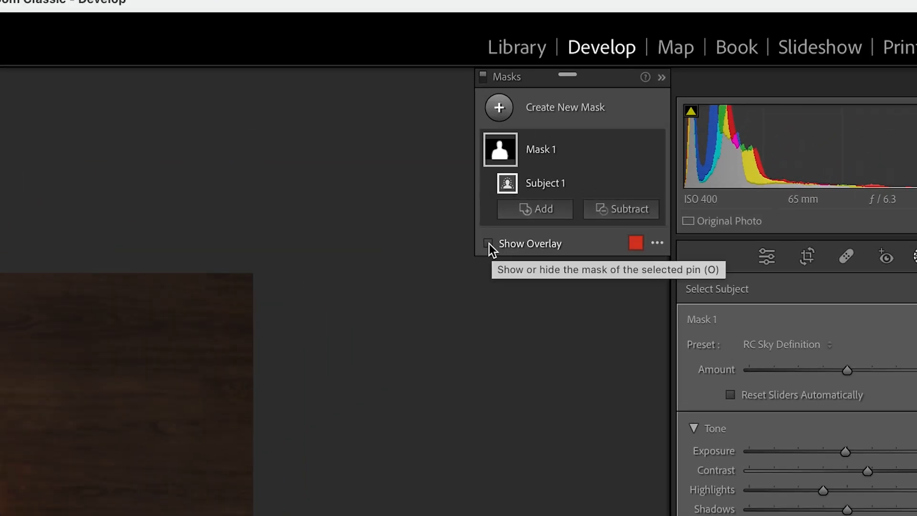
pyautogui.click(488, 243)
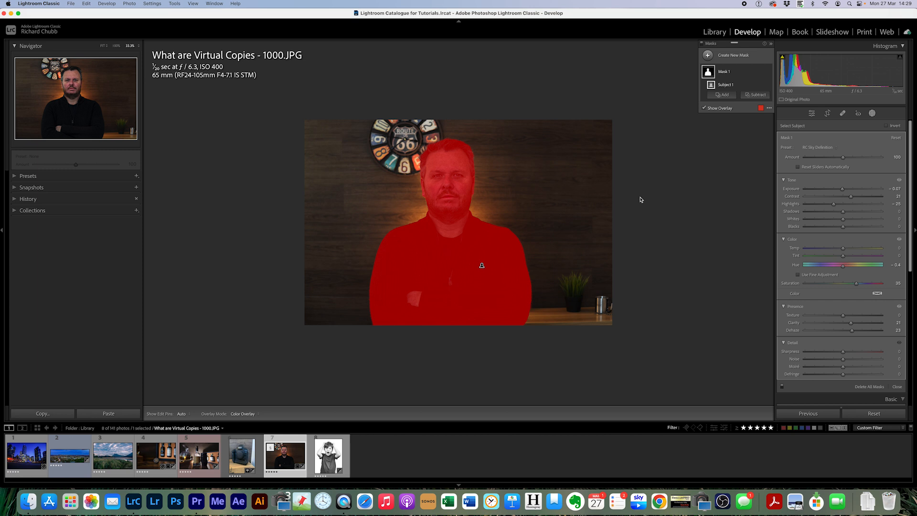
# Try the subject mask with Exposure 0.22 and Contrast and Highlights reset, and undo the adjustments and the mask.
pyautogui.moveTo(842, 191); pyautogui.dragTo(844, 189)
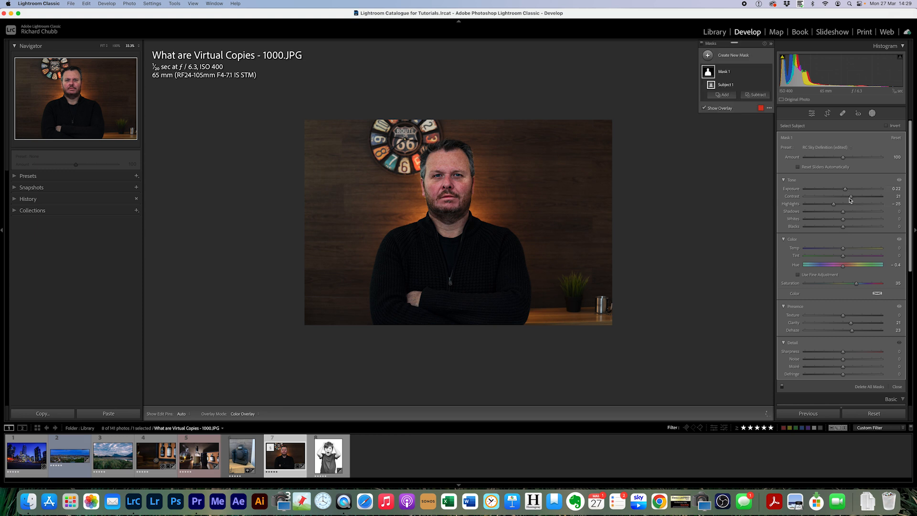
pyautogui.doubleClick(791, 197)
pyautogui.doubleClick(797, 204)
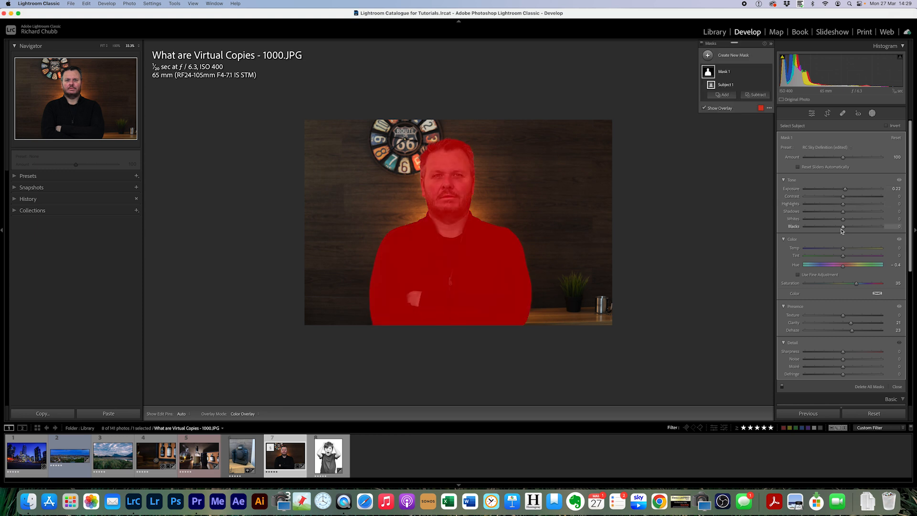
pyautogui.moveTo(854, 284)
pyautogui.mouseDown()
pyautogui.moveTo(826, 289)
pyautogui.moveTo(855, 285)
pyautogui.mouseUp()
pyautogui.press('super+z')
pyautogui.press('super+z')
pyautogui.press('super+z')
pyautogui.press('super+z')
pyautogui.press('super+z')
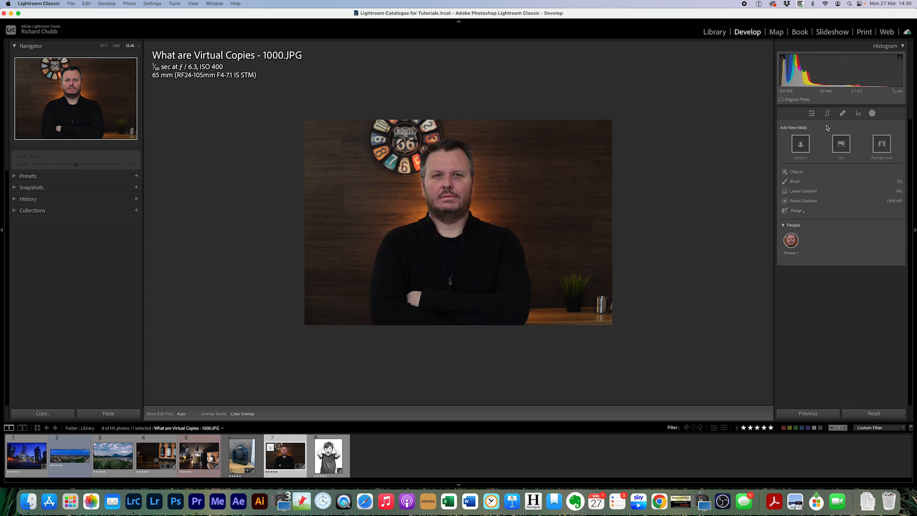
# Create a Person 1 mask limited to the man's face skin, with Entire Person excluded.
pyautogui.moveTo(788, 259)
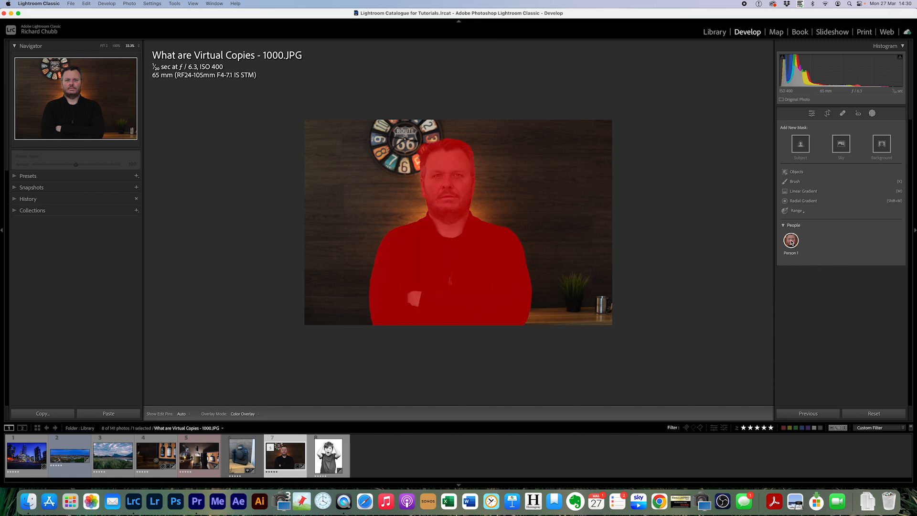
pyautogui.click(791, 241)
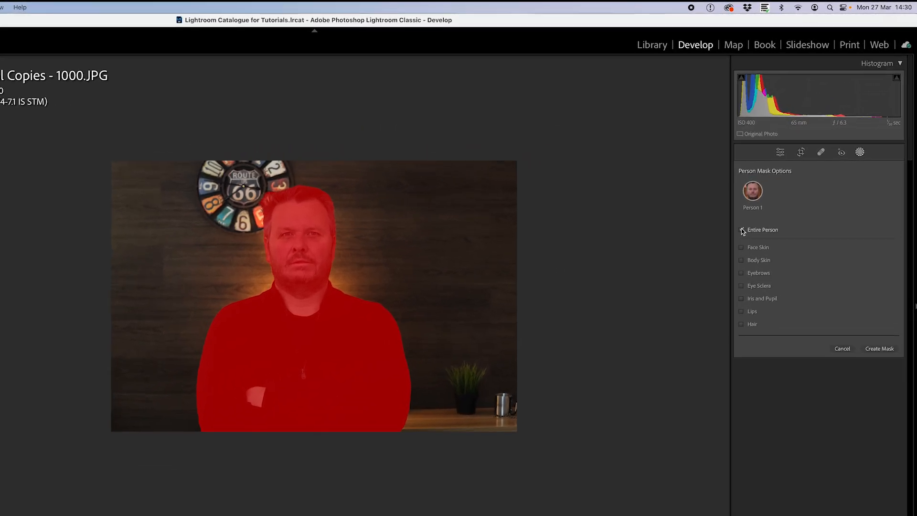
pyautogui.click(742, 230)
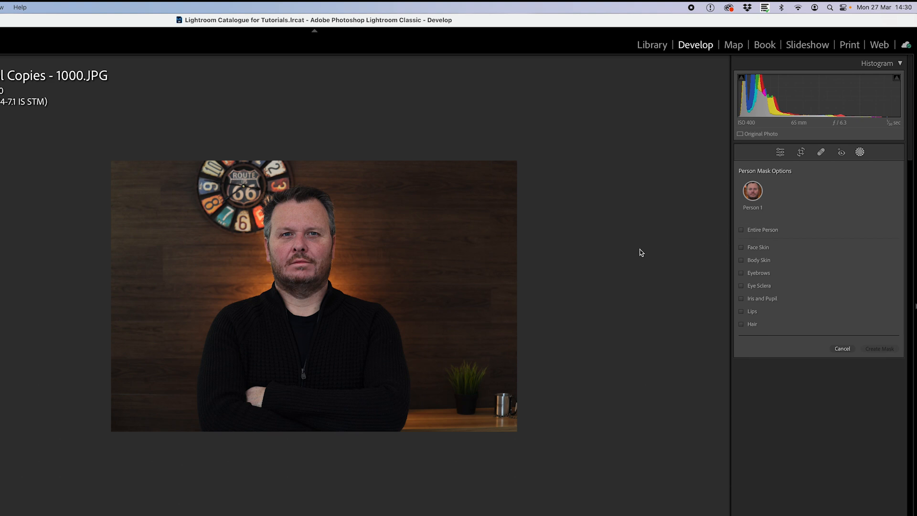
pyautogui.press('super+=')
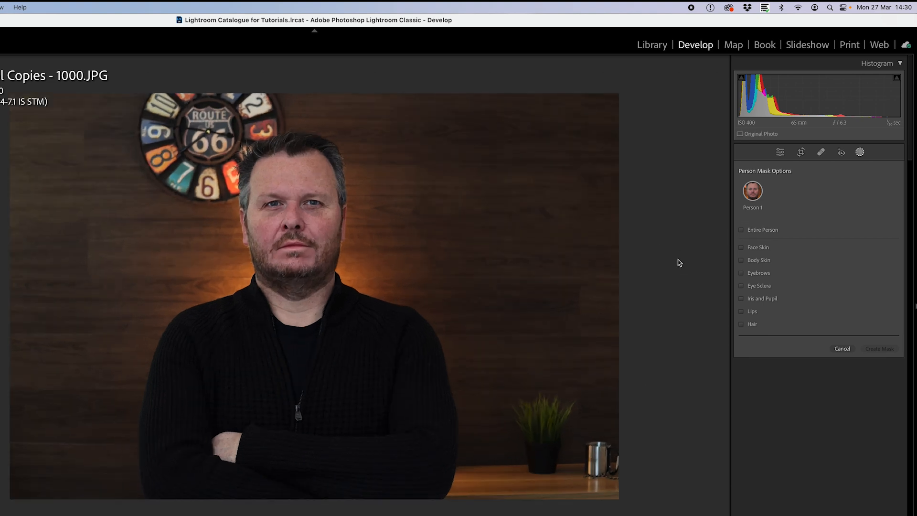
pyautogui.click(742, 247)
pyautogui.click(741, 247)
pyautogui.click(872, 350)
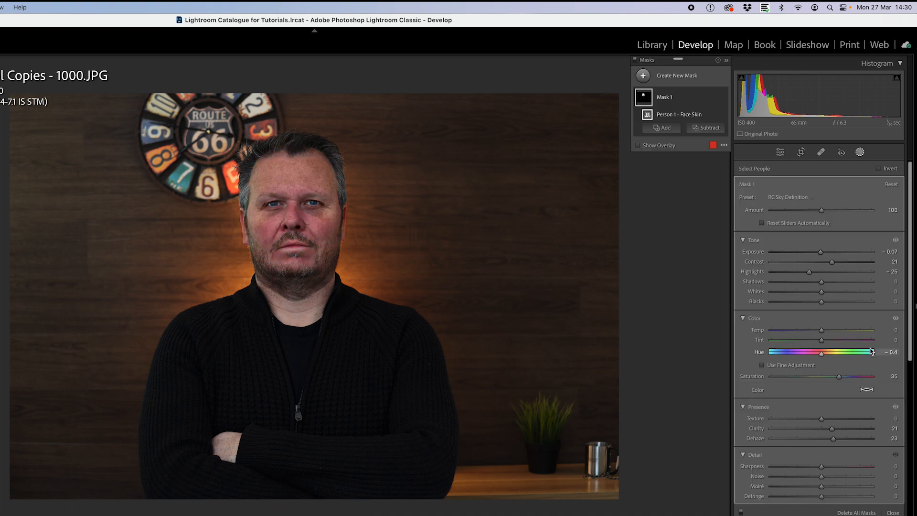
# Try the Soften Skin preset on the face skin mask, and undo the preset and the mask.
pyautogui.click(789, 197)
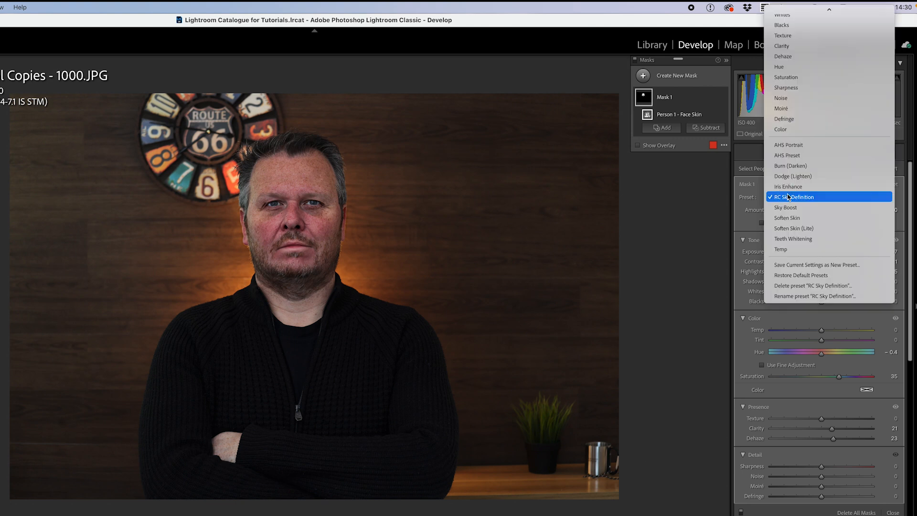
pyautogui.click(788, 217)
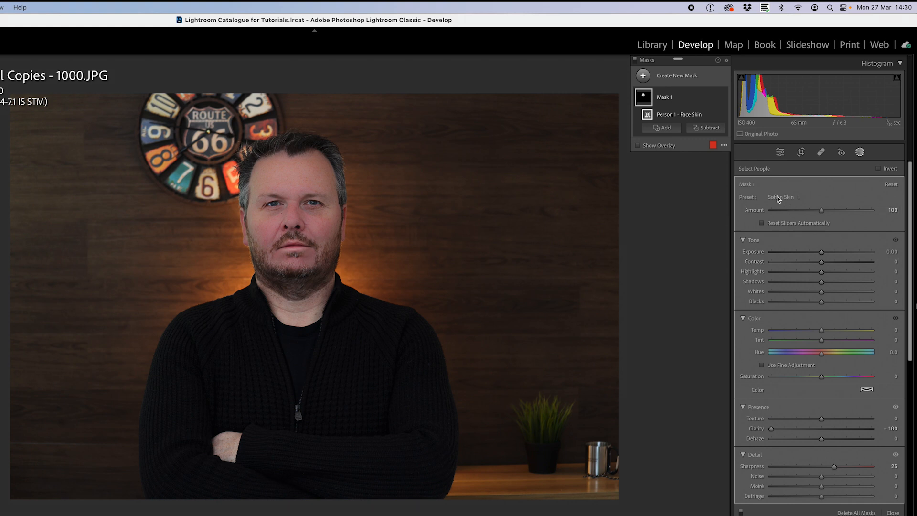
pyautogui.press('super+z')
pyautogui.press('super+z')
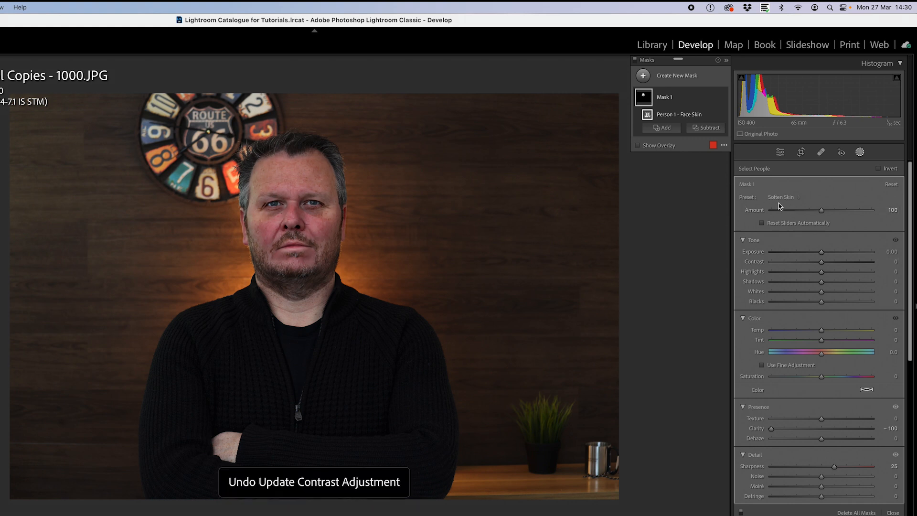
# Try an Eye Sclera mask on Person 1 with Exposure 0.98, and undo the adjustment and the mask.
pyautogui.click(753, 318)
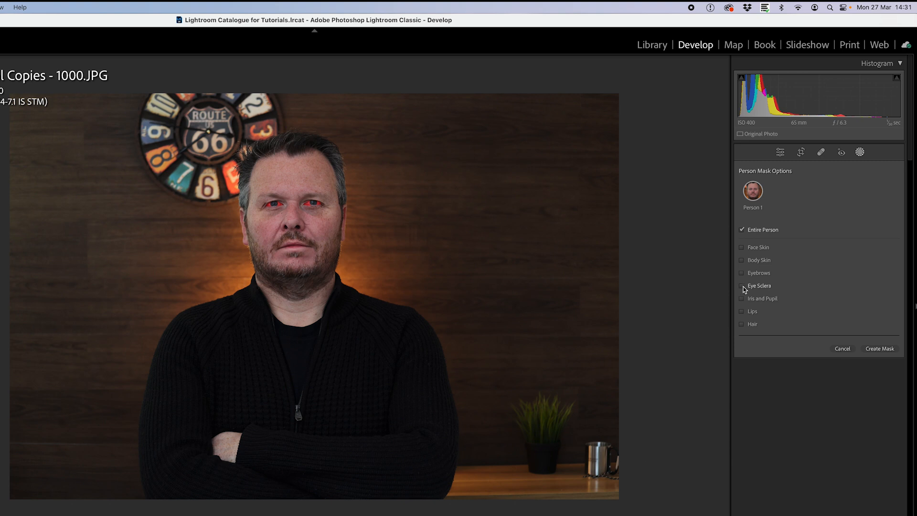
pyautogui.click(741, 286)
pyautogui.click(879, 348)
pyautogui.moveTo(822, 252)
pyautogui.mouseDown()
pyautogui.moveTo(882, 253)
pyautogui.moveTo(834, 253)
pyautogui.mouseUp()
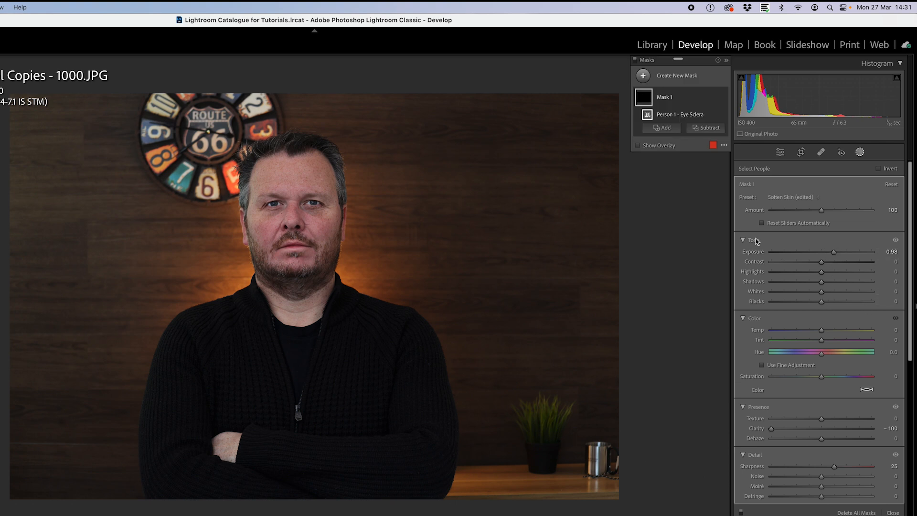
pyautogui.press('super+z')
pyautogui.press('super+z')
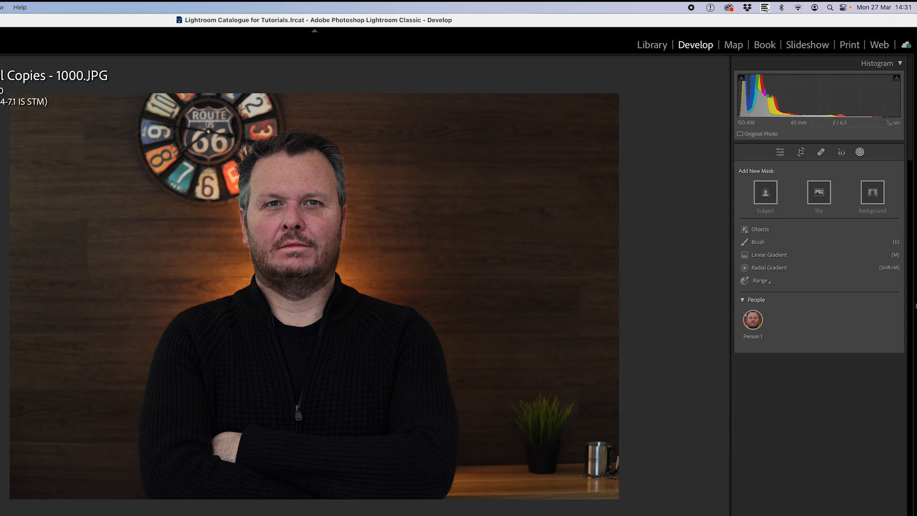
# Open the Portfolio Panorama-101.jpg cityscape, create a Sky mask and turn on its red overlay.
pyautogui.click(125, 514)
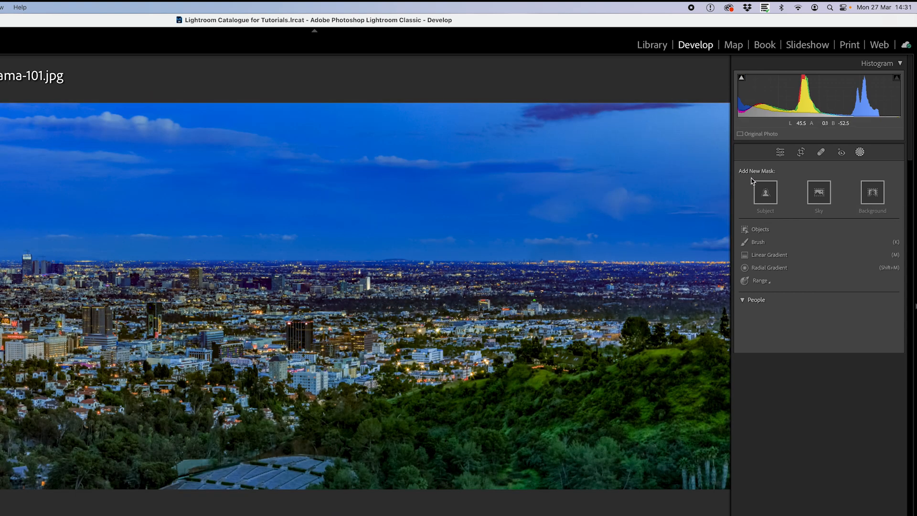
pyautogui.press('super+0')
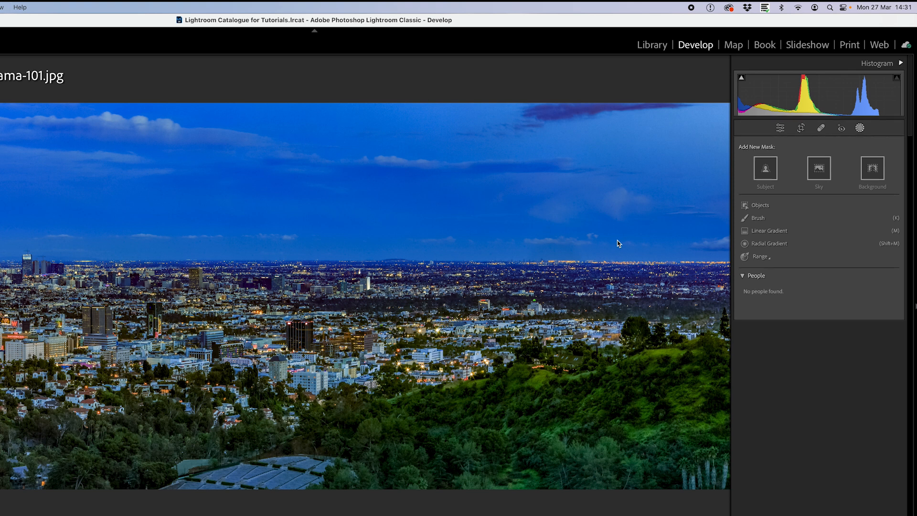
pyautogui.click(894, 64)
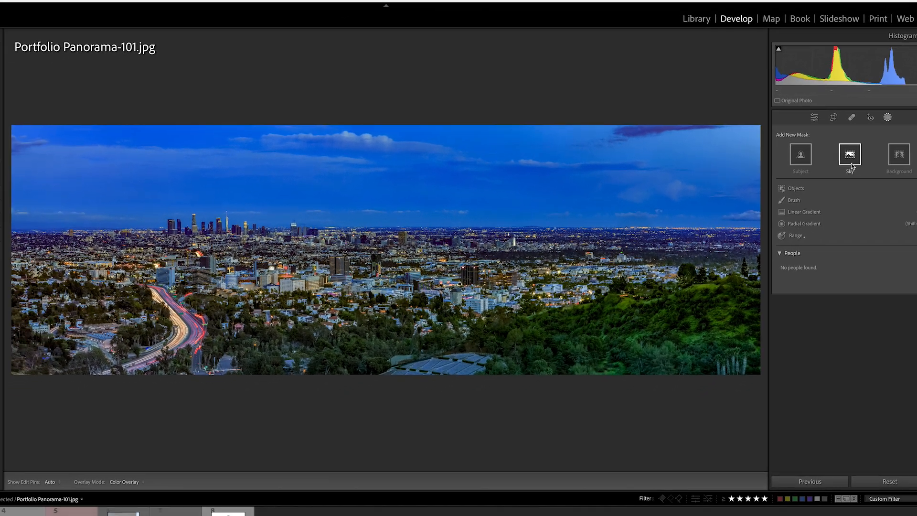
pyautogui.click(818, 192)
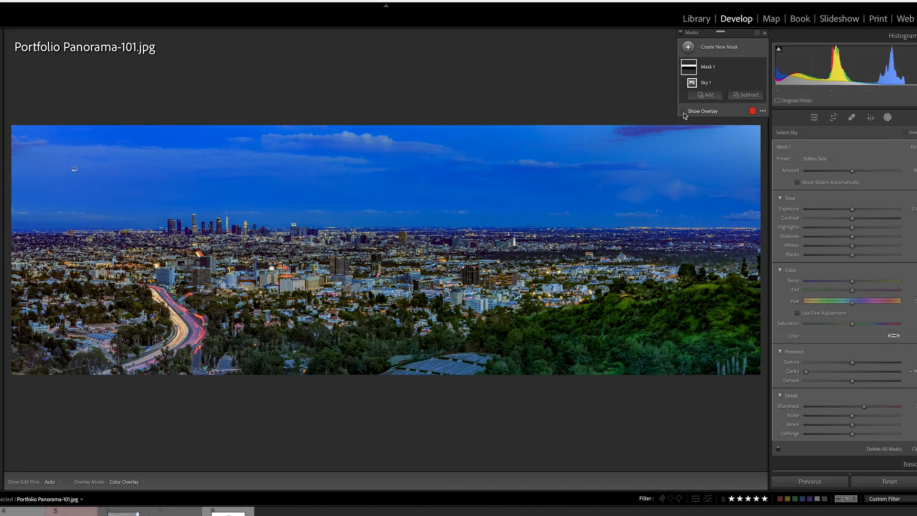
pyautogui.click(683, 111)
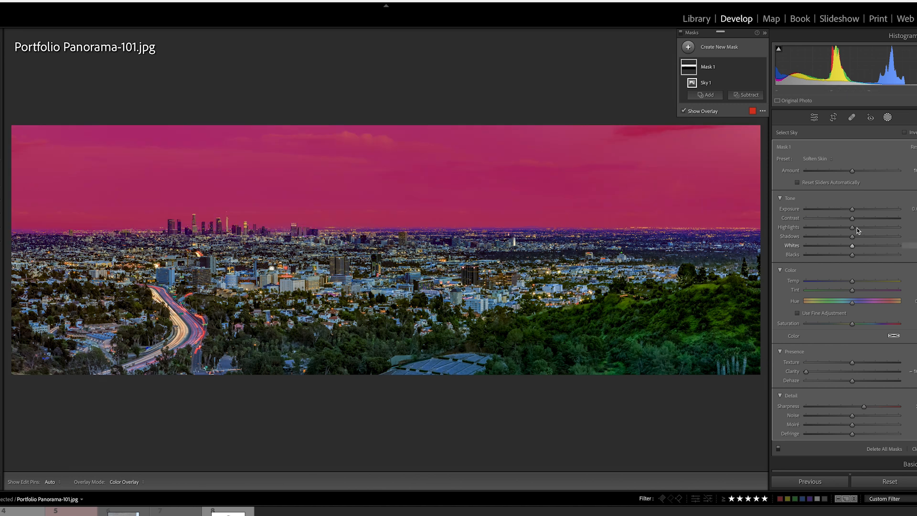
# Try a slight Exposure increase on the sky mask, and undo the adjustment and the mask.
pyautogui.moveTo(852, 208)
pyautogui.mouseDown()
pyautogui.moveTo(863, 210)
pyautogui.moveTo(839, 208)
pyautogui.moveTo(853, 209)
pyautogui.mouseUp()
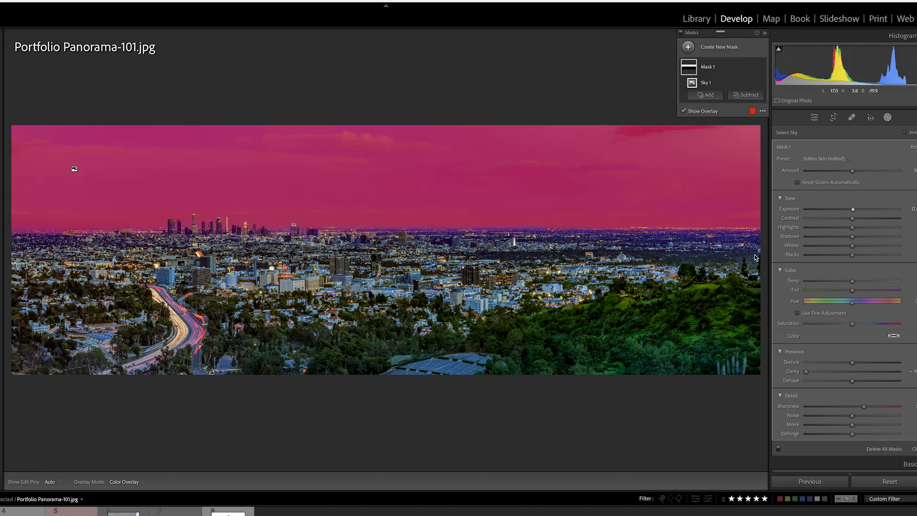
pyautogui.hotkey('ctrl', 'z')
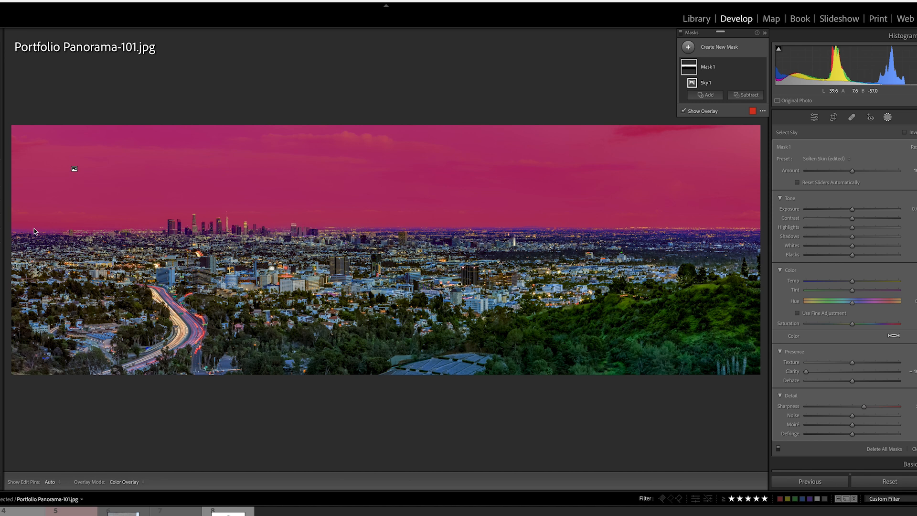
pyautogui.hotkey('ctrl', 'z')
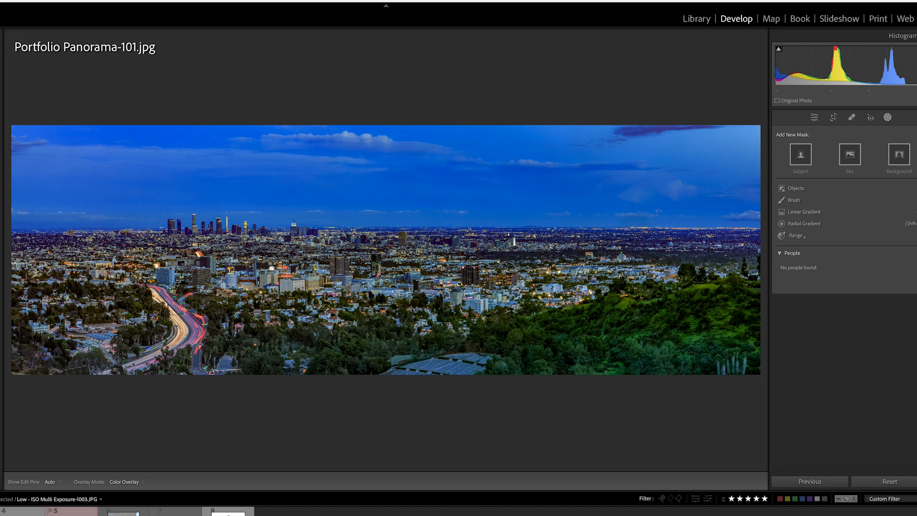
# Open Import Tutorial-1009.CR3 and place a radial gradient mask around the Johnnie Walker bottle stopper.
pyautogui.click(21, 510)
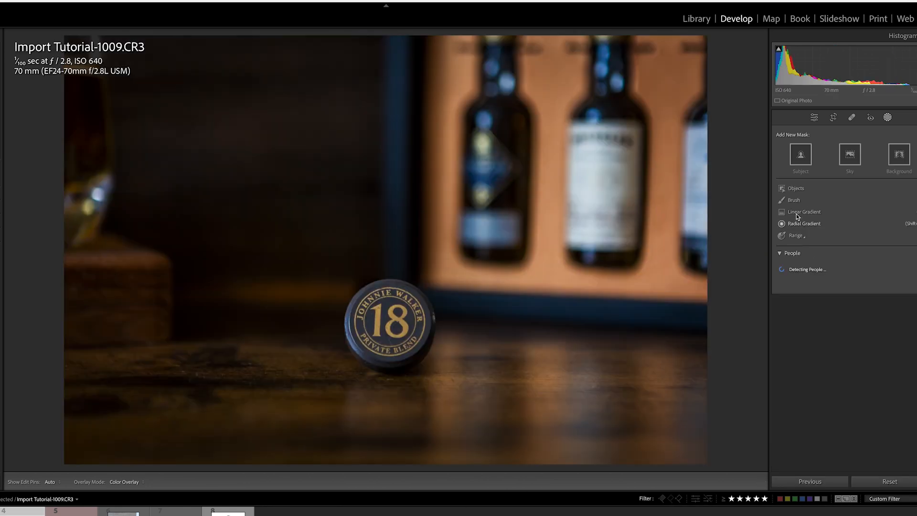
pyautogui.click(796, 224)
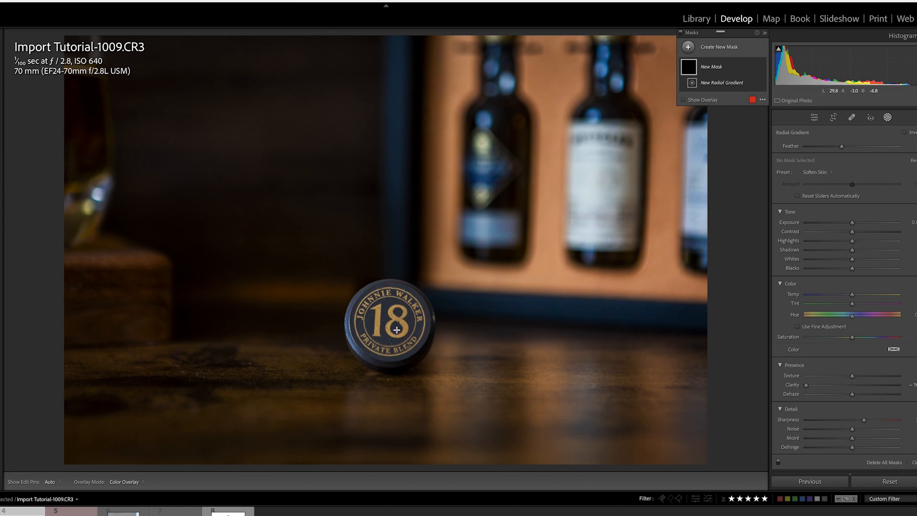
pyautogui.moveTo(382, 327); pyautogui.dragTo(472, 233)
pyautogui.moveTo(404, 306); pyautogui.dragTo(409, 302)
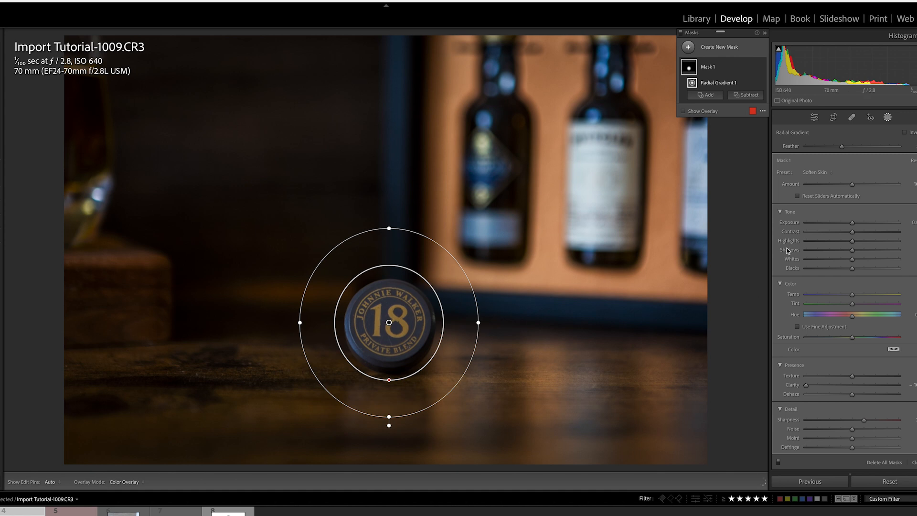
# Apply the Exposure preset to the radial gradient mask and brighten the stopper slightly with Exposure.
pyautogui.click(815, 172)
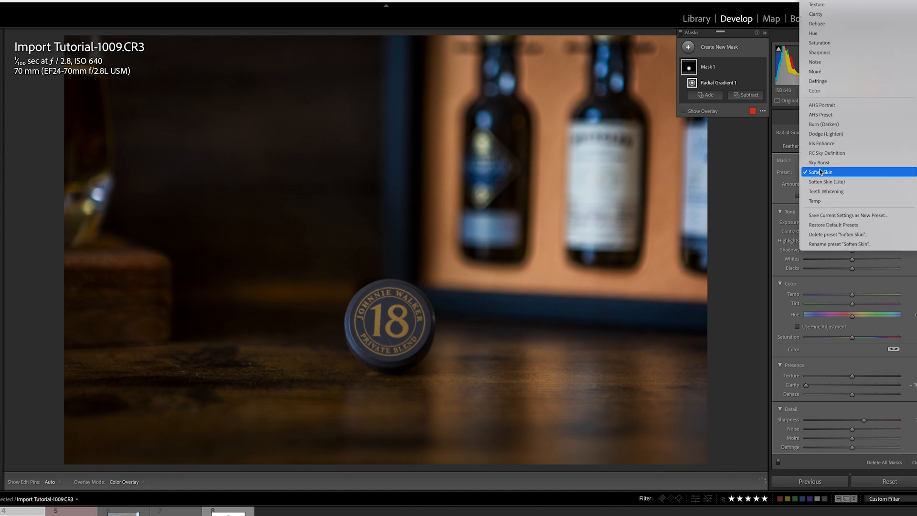
pyautogui.scroll(5, 820, 171)
pyautogui.click(823, 9)
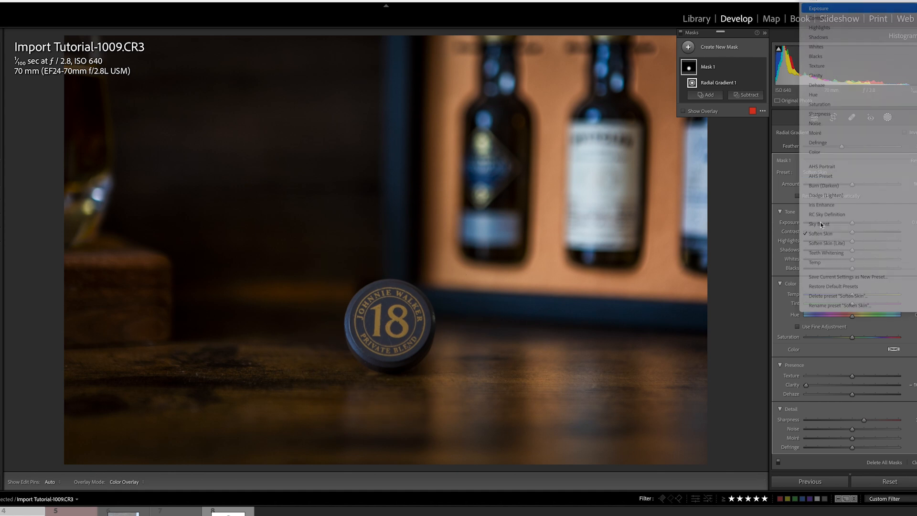
pyautogui.moveTo(847, 223); pyautogui.dragTo(858, 222)
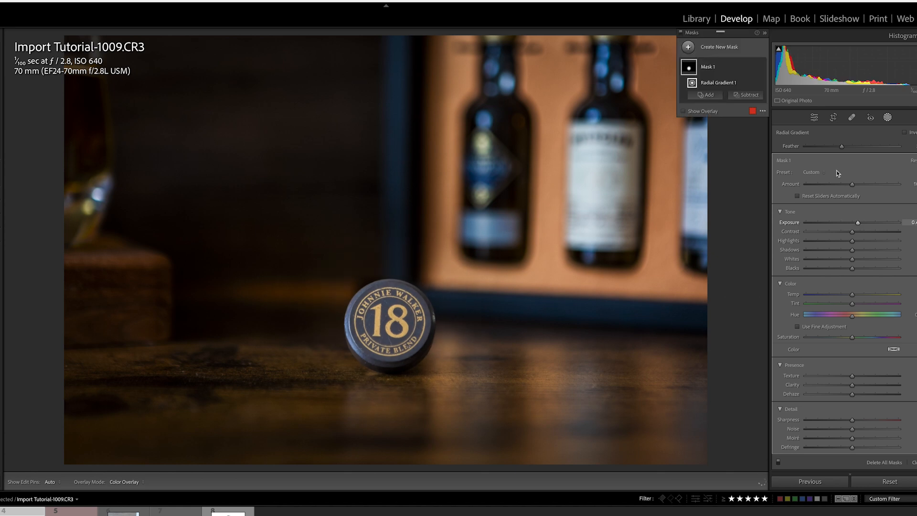
# Lower the whole photo's Exposure to +0.30 and compare the edit with the Before view.
pyautogui.click(814, 118)
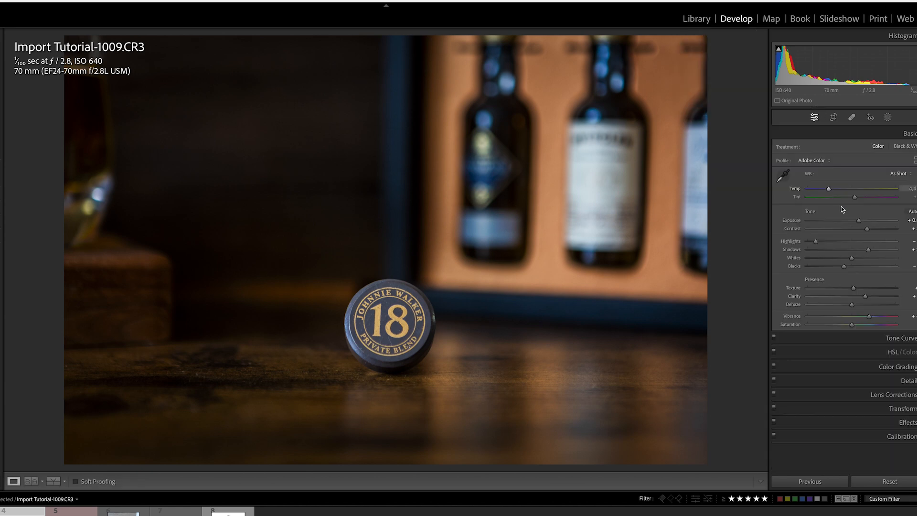
pyautogui.click(858, 221)
pyautogui.moveTo(858, 221); pyautogui.dragTo(854, 221)
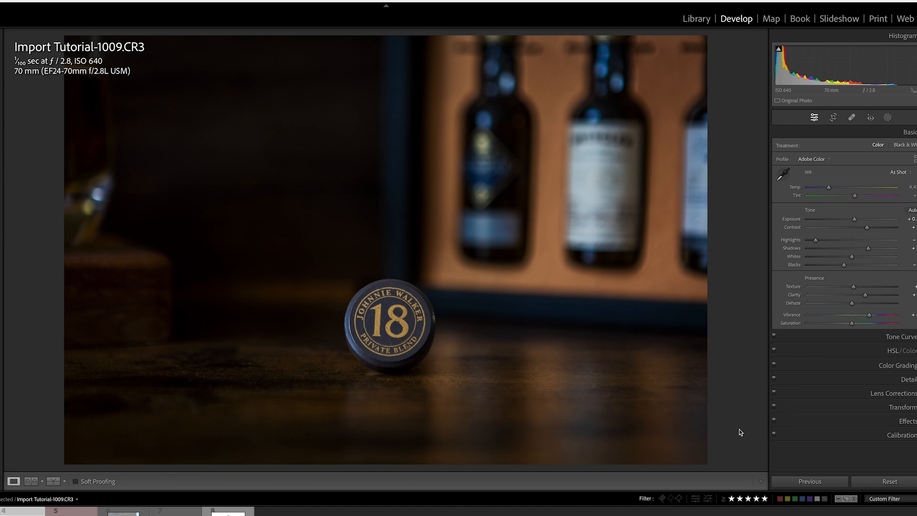
pyautogui.press('\\')
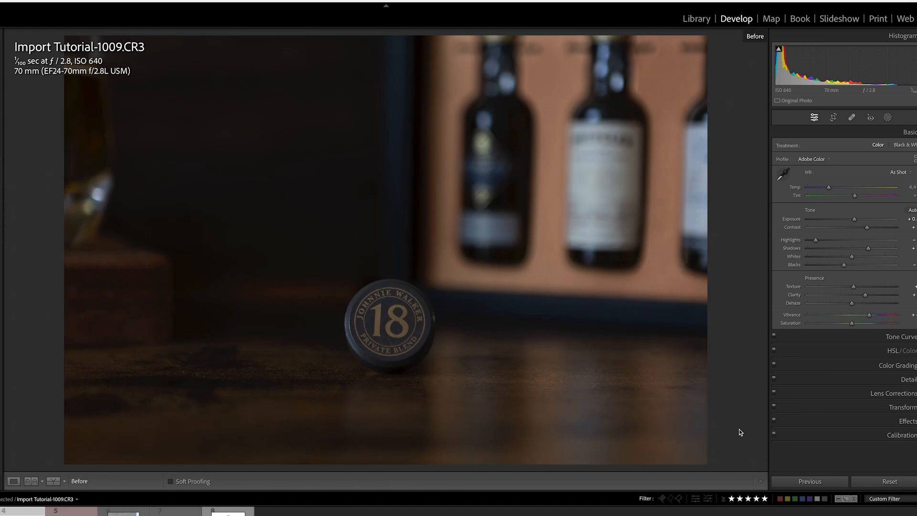
pyautogui.press('\\')
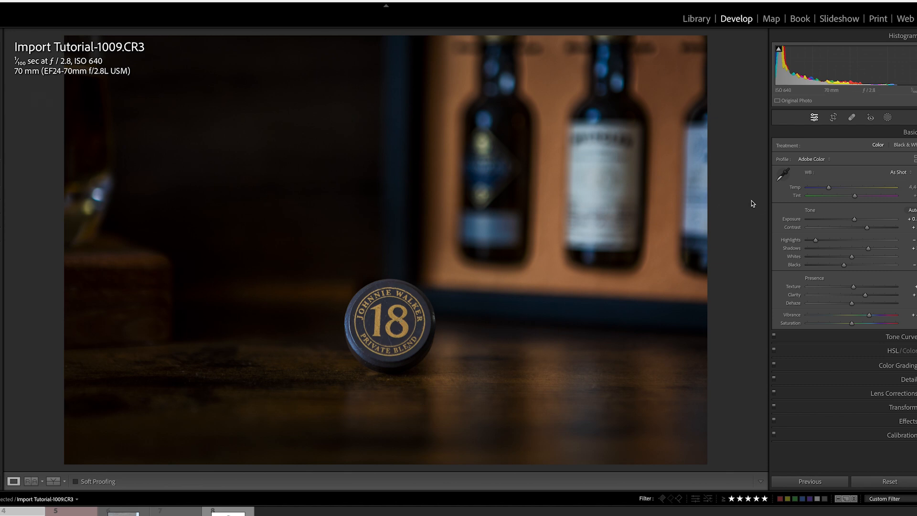
# Reopen masking to inspect the stopper's radial gradient mask, and collapse the Masks panel to its compact view.
pyautogui.click(887, 117)
pyautogui.click(708, 67)
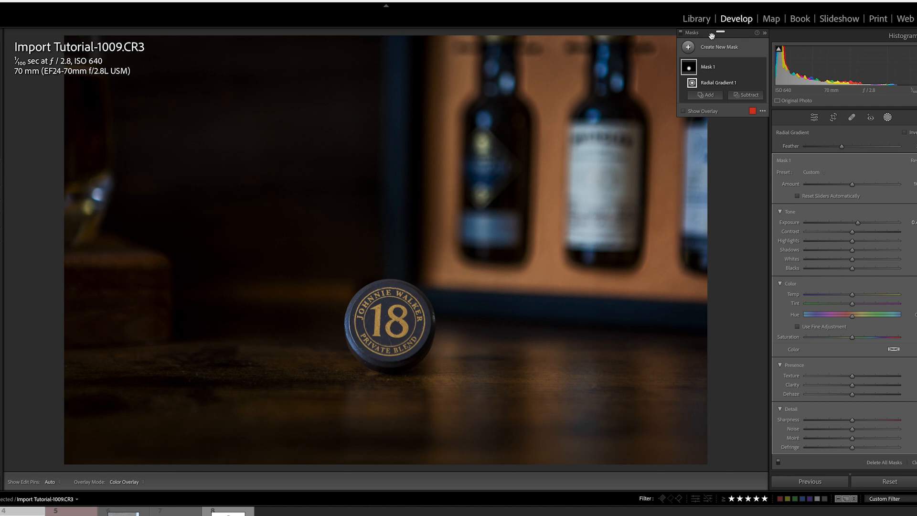
pyautogui.click(681, 34)
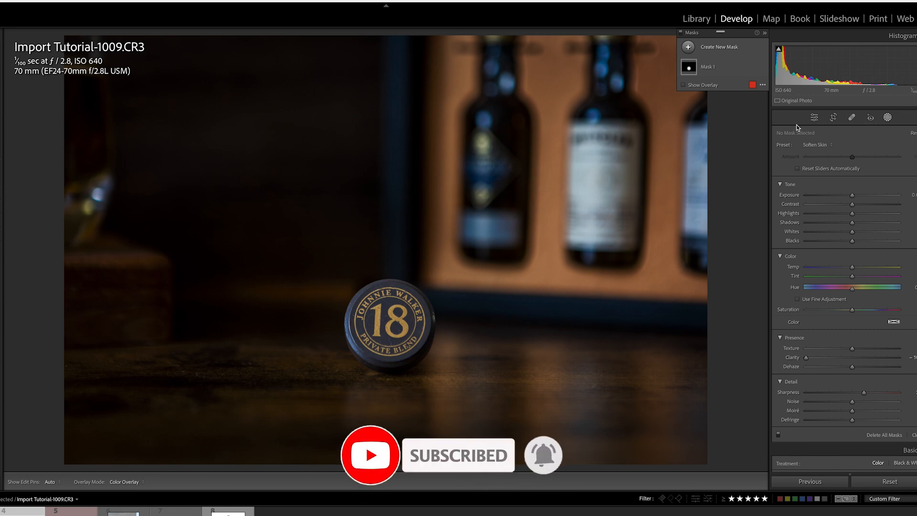
pyautogui.click(765, 33)
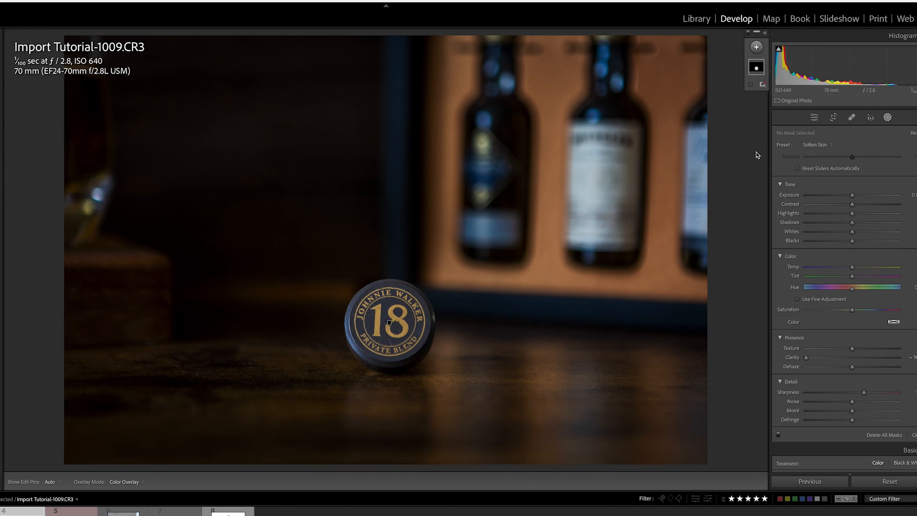
# Leave masking for the general edit adjustments, and collapse and re-expand the Basic adjustments.
pyautogui.click(814, 117)
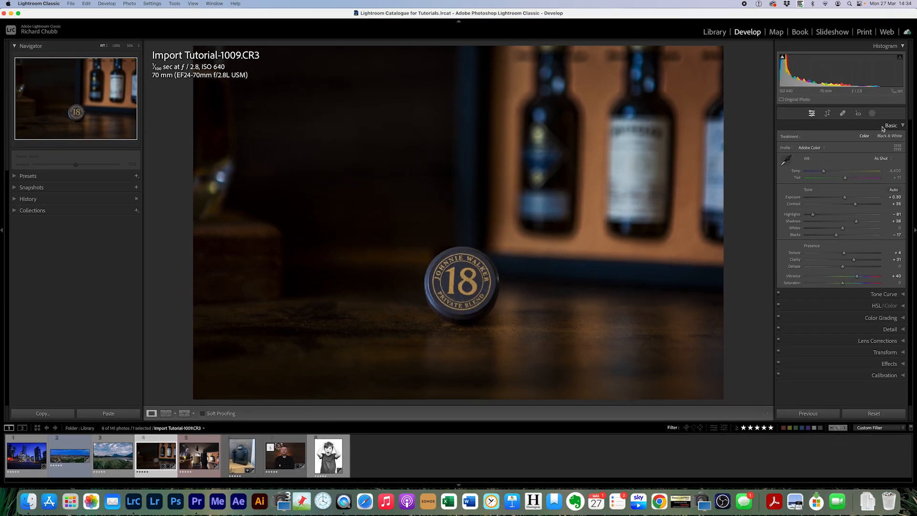
pyautogui.click(899, 127)
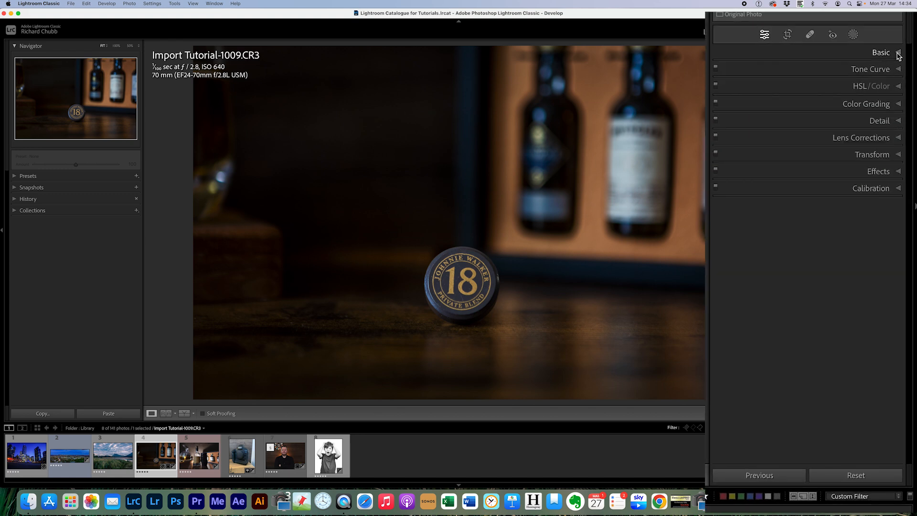
pyautogui.click(899, 54)
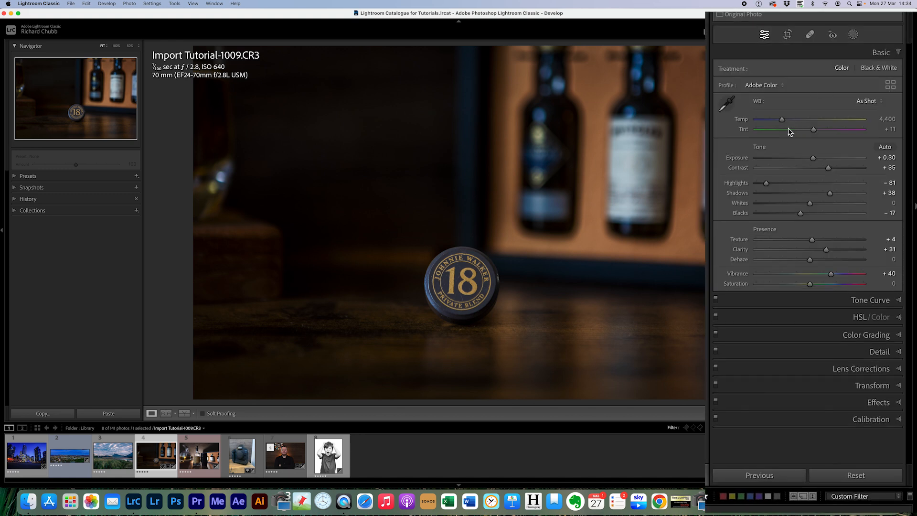
# Lower the whole photo's Exposure to +0.15 and collapse the Basic adjustments.
pyautogui.moveTo(813, 158)
pyautogui.mouseDown()
pyautogui.moveTo(824, 156)
pyautogui.moveTo(811, 158)
pyautogui.mouseUp()
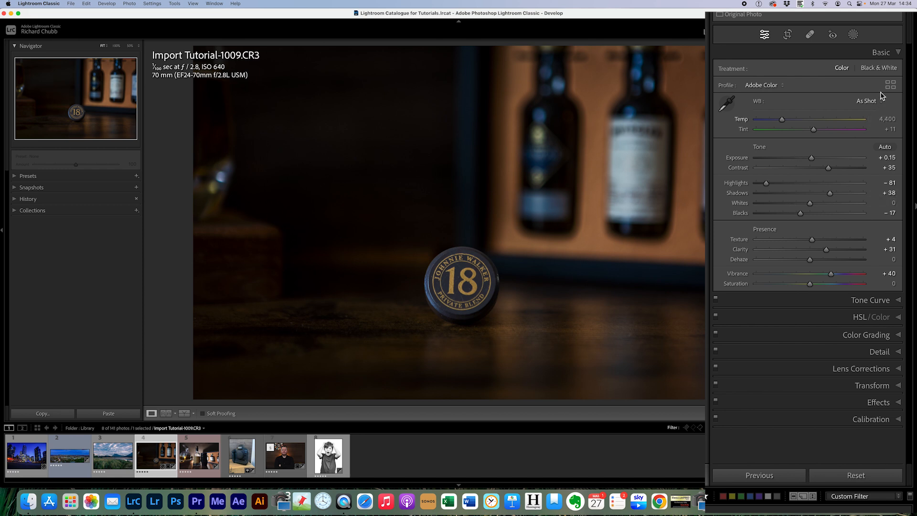
pyautogui.click(898, 53)
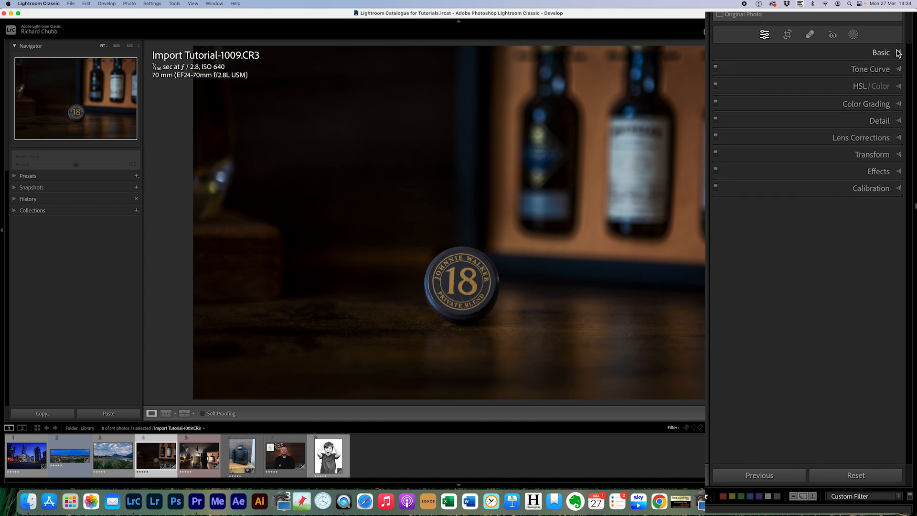
# Expand the Tone Curve and set its point curve to Linear.
pyautogui.click(899, 71)
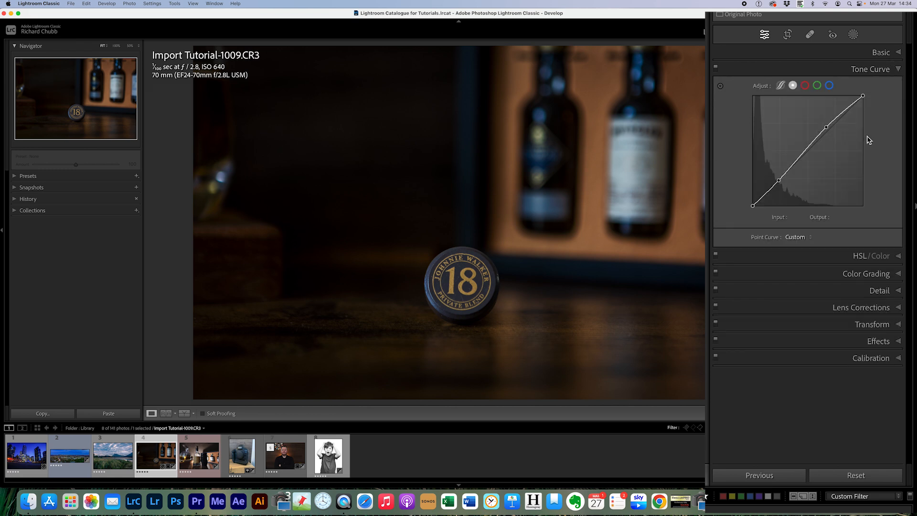
pyautogui.click(797, 239)
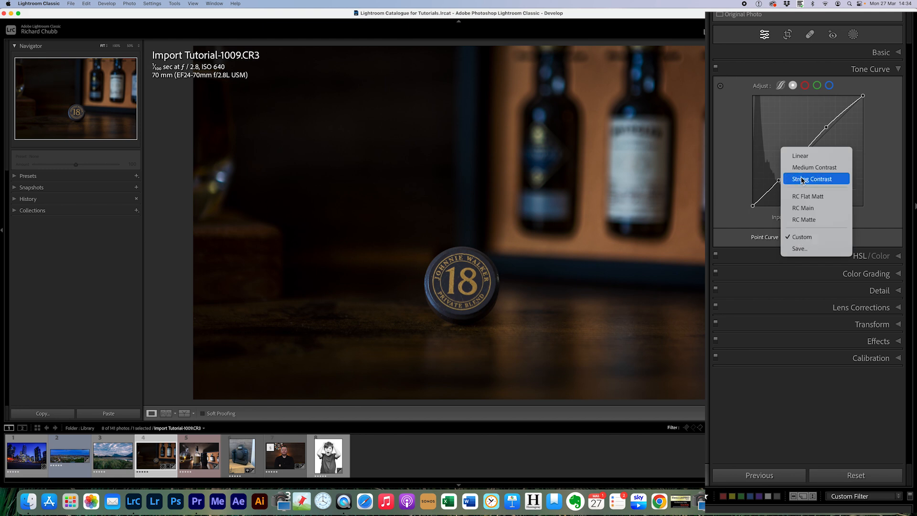
pyautogui.click(801, 156)
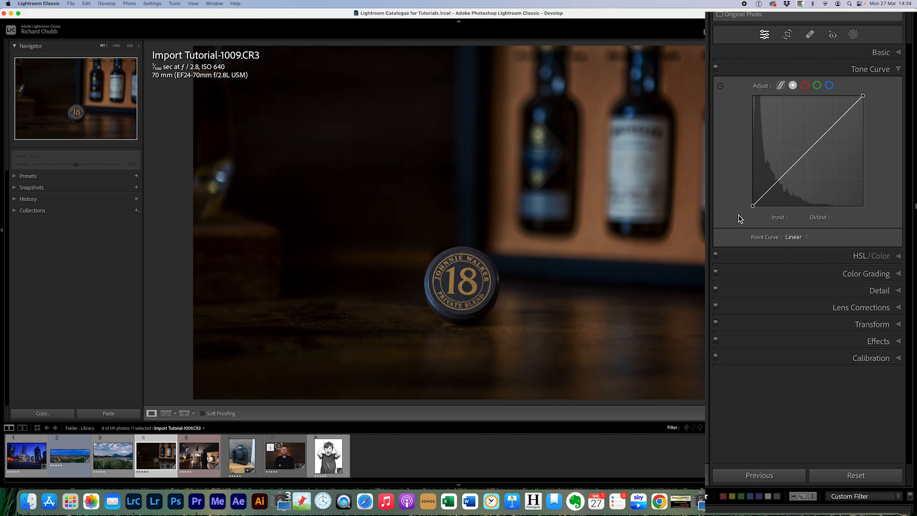
# Try the Medium Contrast, Strong Contrast and RC Flat Matt point curves on the bottle stopper photo.
pyautogui.click(792, 236)
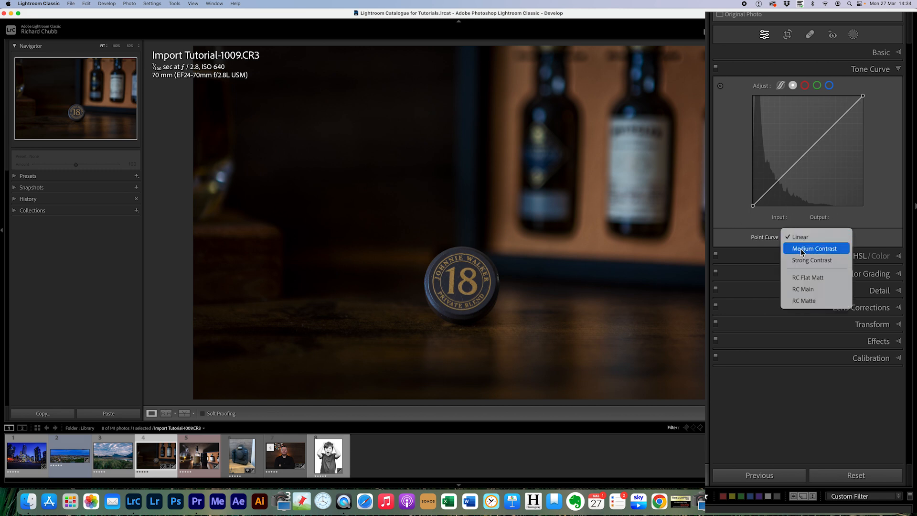
pyautogui.click(802, 249)
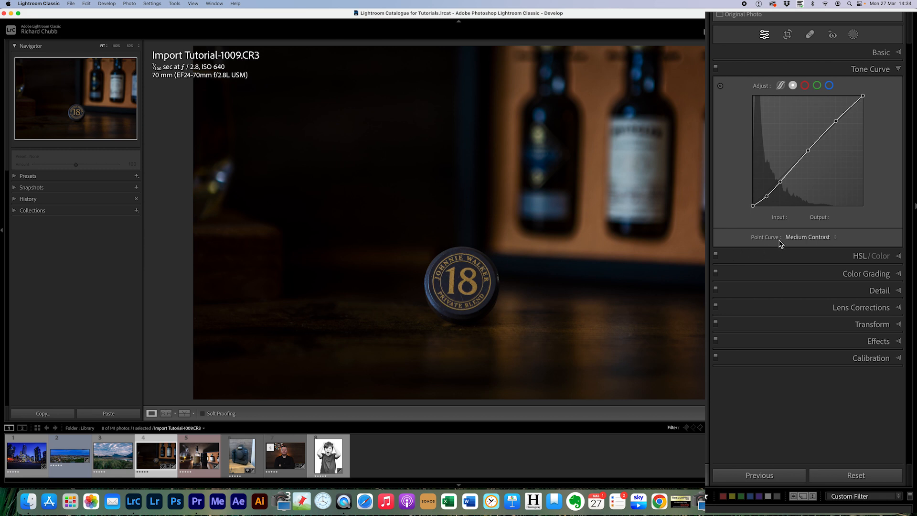
pyautogui.click(803, 239)
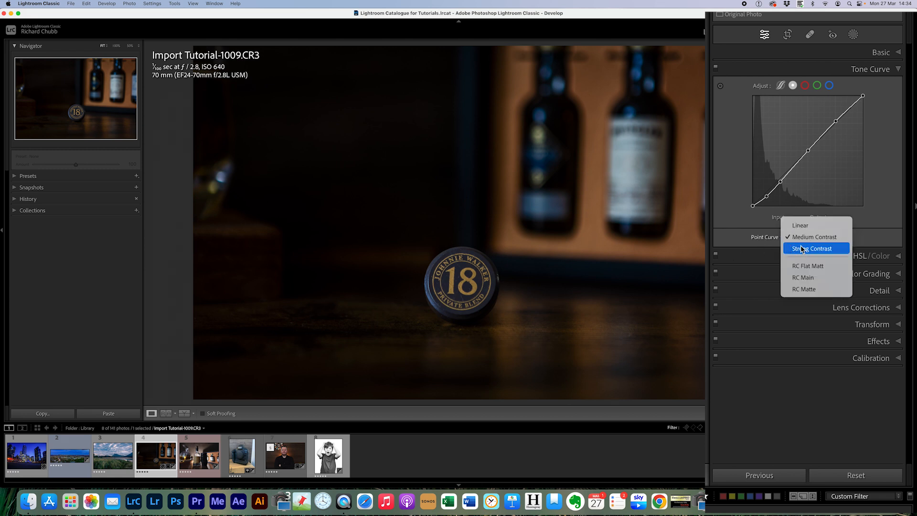
pyautogui.click(803, 249)
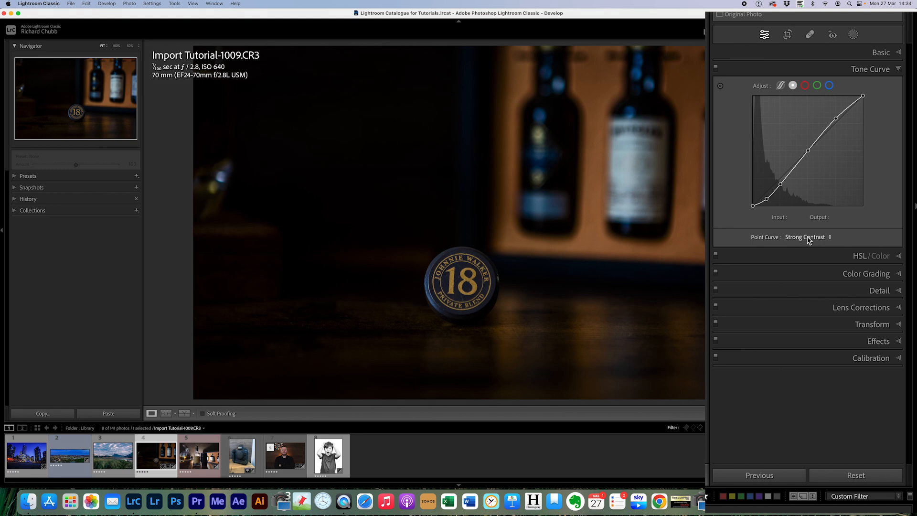
pyautogui.click(809, 240)
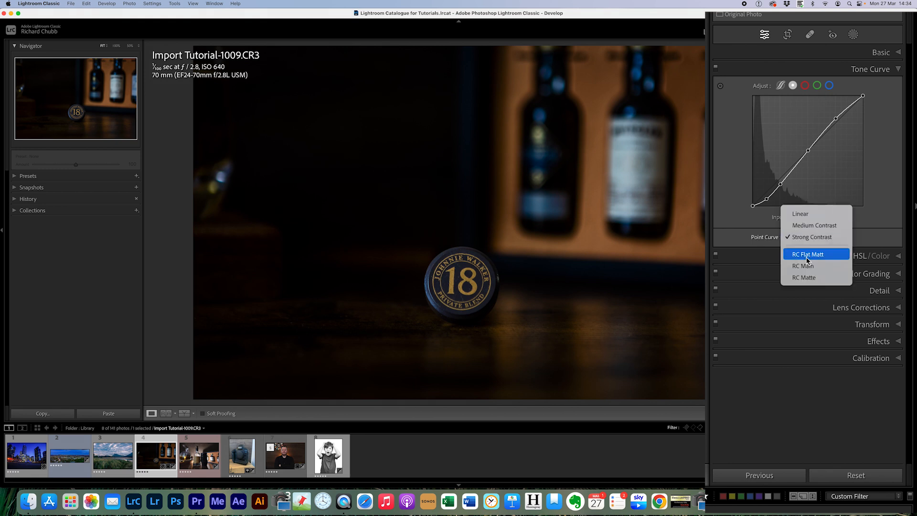
pyautogui.click(817, 256)
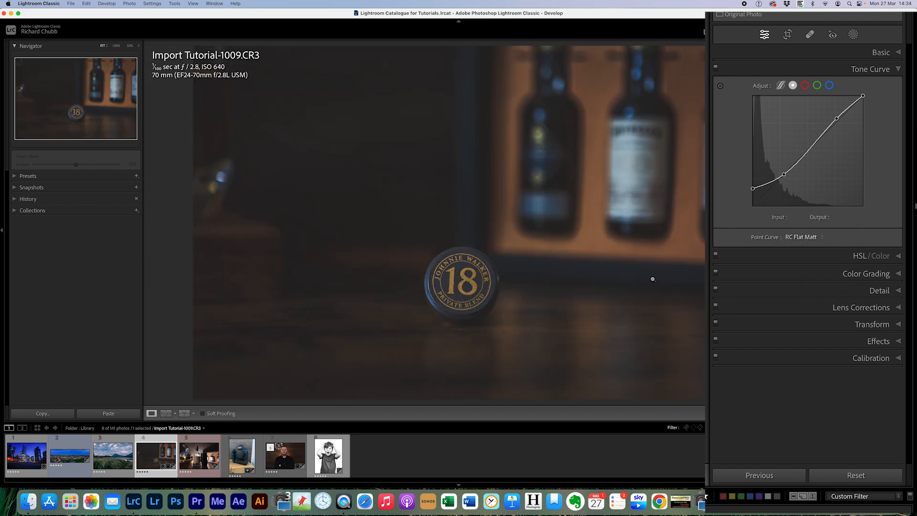
# Inspect the RC Flat Matt curve's raised black point and return the point curve to Linear.
pyautogui.click(811, 236)
pyautogui.click(804, 237)
pyautogui.moveTo(754, 189)
pyautogui.mouseDown()
pyautogui.moveTo(756, 201)
pyautogui.moveTo(757, 188)
pyautogui.moveTo(749, 197)
pyautogui.mouseUp()
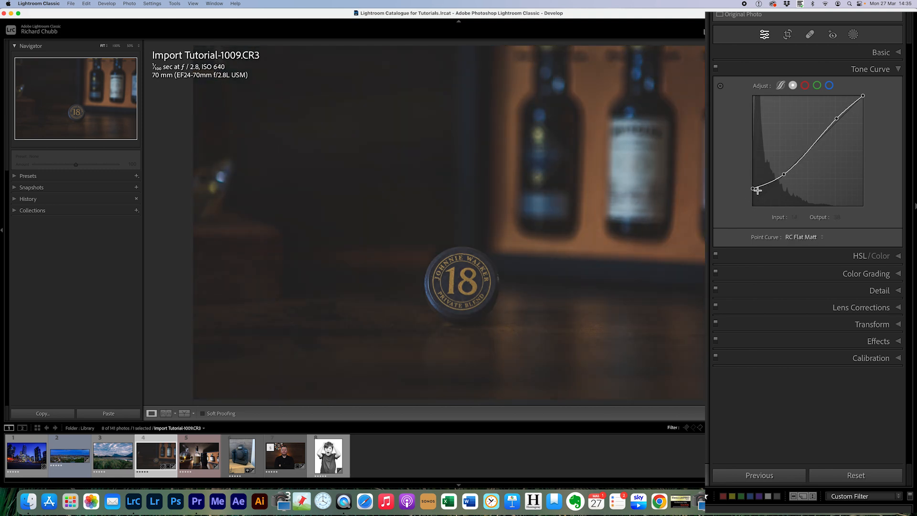
pyautogui.click(798, 237)
pyautogui.click(800, 196)
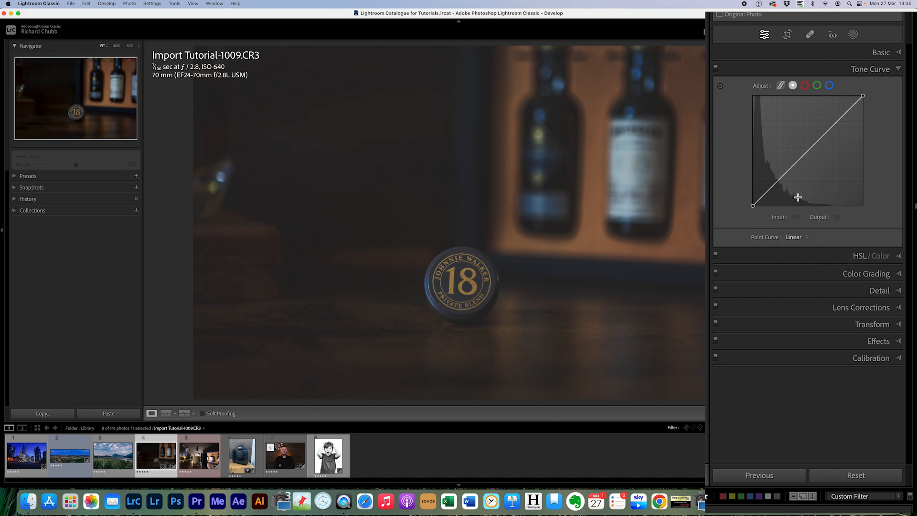
# Shape a custom curve with raised highlights, a shadow point at input 52, output 47, and a midtone point at input 145, output 164.
pyautogui.click(836, 123)
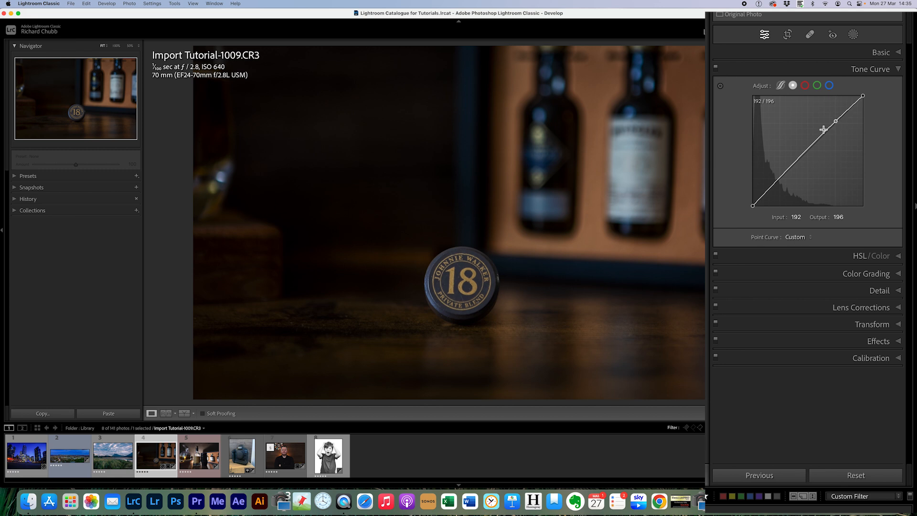
pyautogui.moveTo(836, 122); pyautogui.dragTo(836, 119)
pyautogui.click(774, 186)
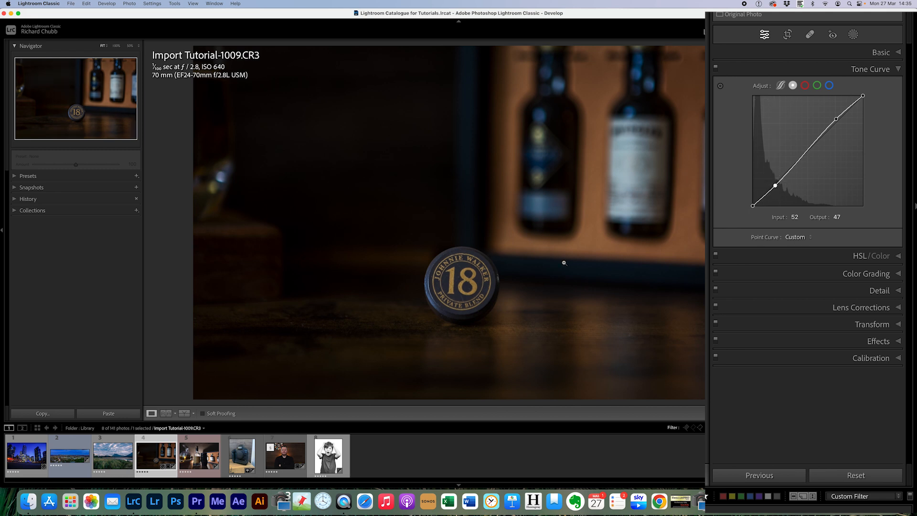
pyautogui.moveTo(836, 119); pyautogui.dragTo(815, 135)
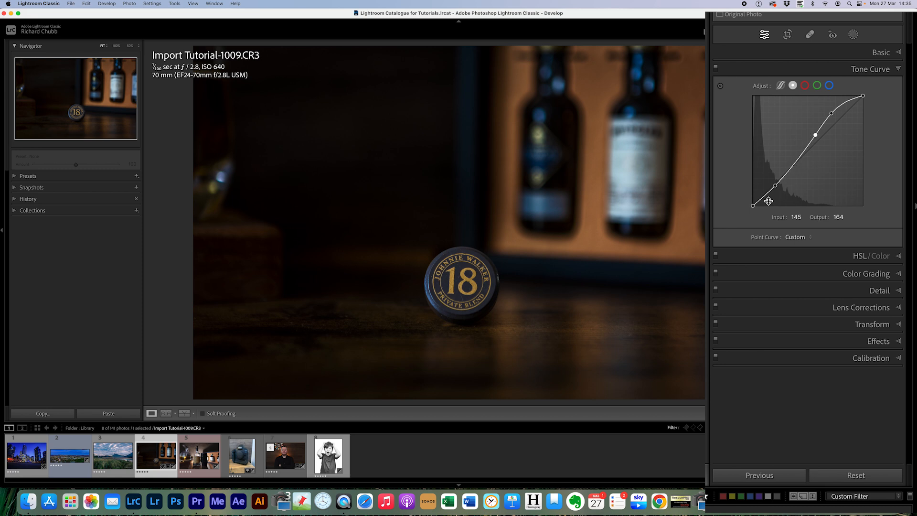
# Lift the curve's black point to output 26, and reset the point curve to Linear.
pyautogui.moveTo(752, 206); pyautogui.dragTo(752, 195)
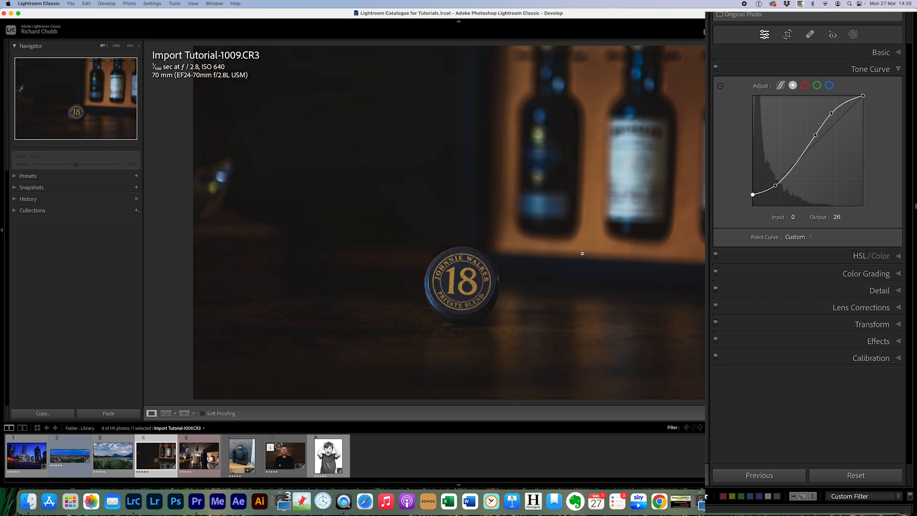
pyautogui.click(799, 238)
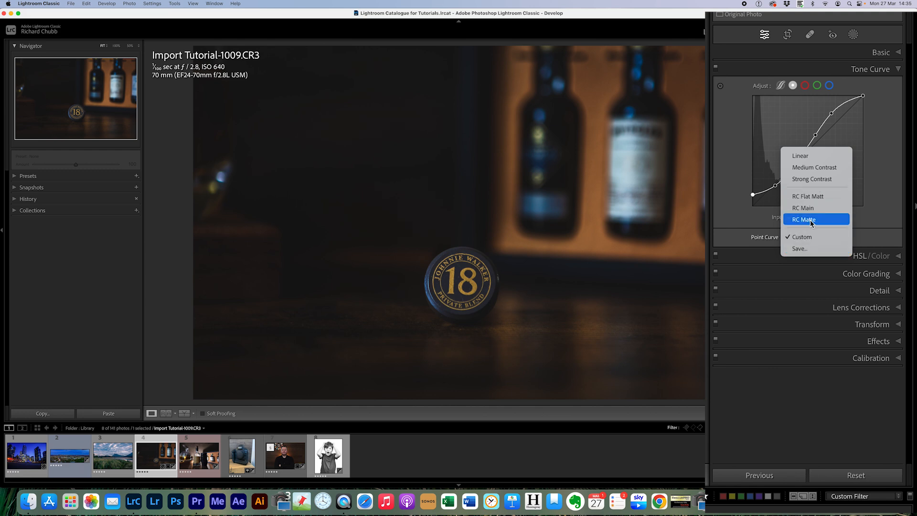
pyautogui.click(807, 156)
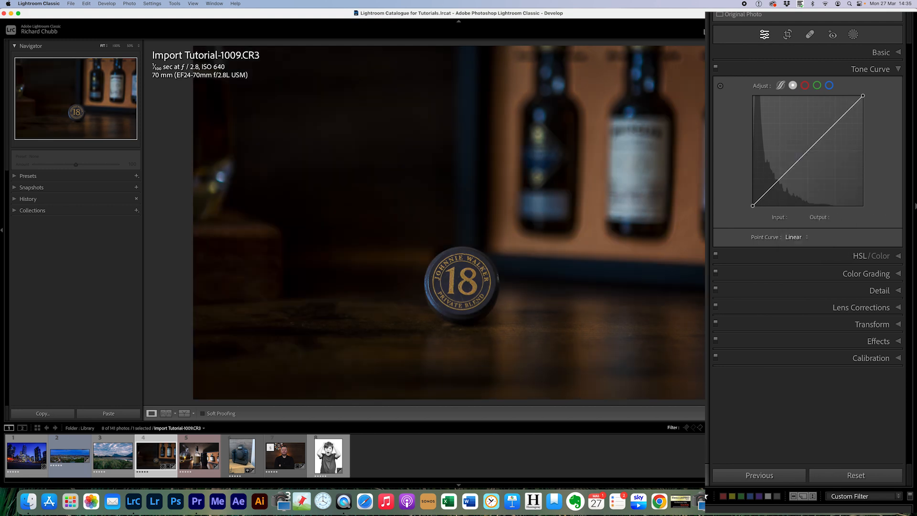
# Expand the HSL adjustments, switch to Portfolio Panorama-101.jpg, and show the Hue sliders.
pyautogui.click(894, 255)
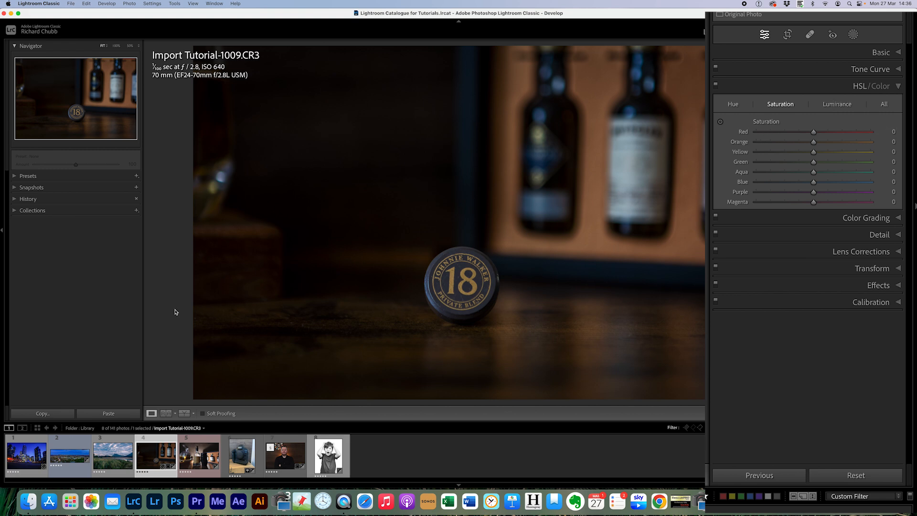
pyautogui.click(66, 458)
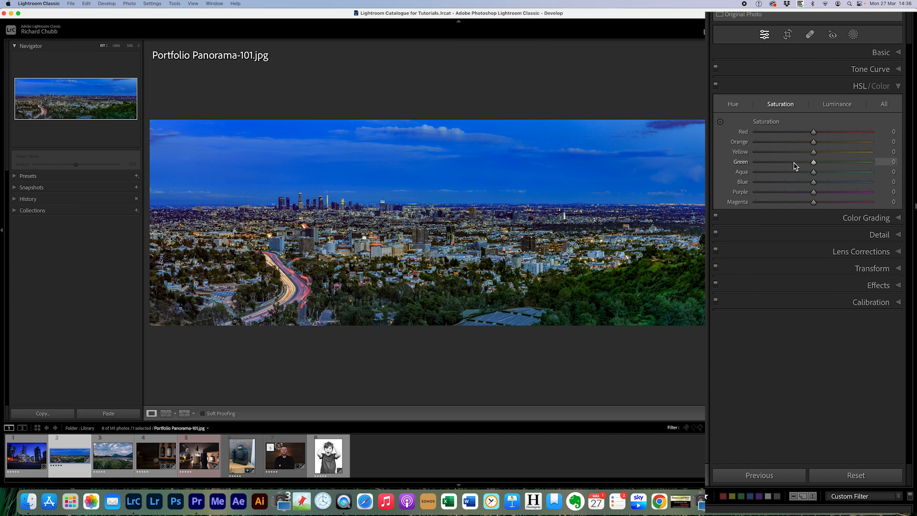
pyautogui.click(732, 104)
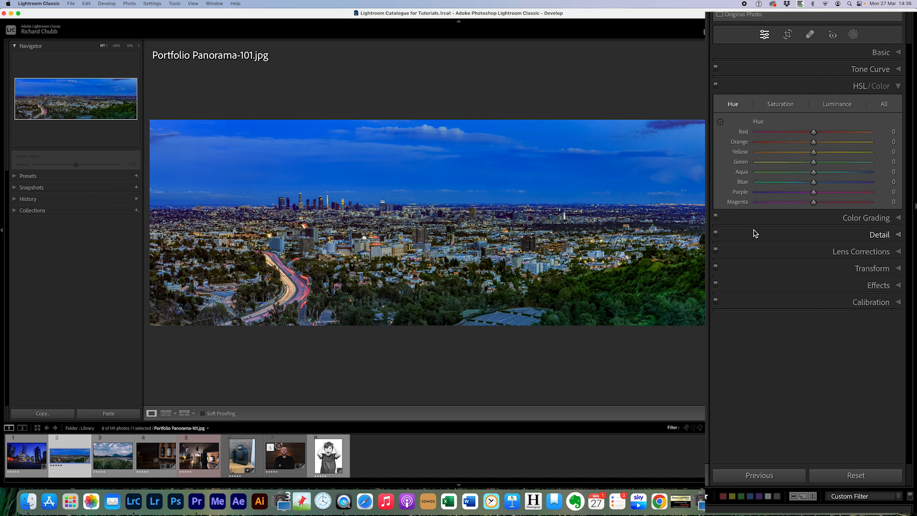
# Try shifting the panorama's Green Hue and raising its Green Saturation, resetting each slider to 0.
pyautogui.moveTo(814, 164)
pyautogui.mouseDown()
pyautogui.moveTo(744, 168)
pyautogui.moveTo(881, 163)
pyautogui.moveTo(819, 161)
pyautogui.mouseUp()
pyautogui.doubleClick(745, 165)
pyautogui.click(779, 105)
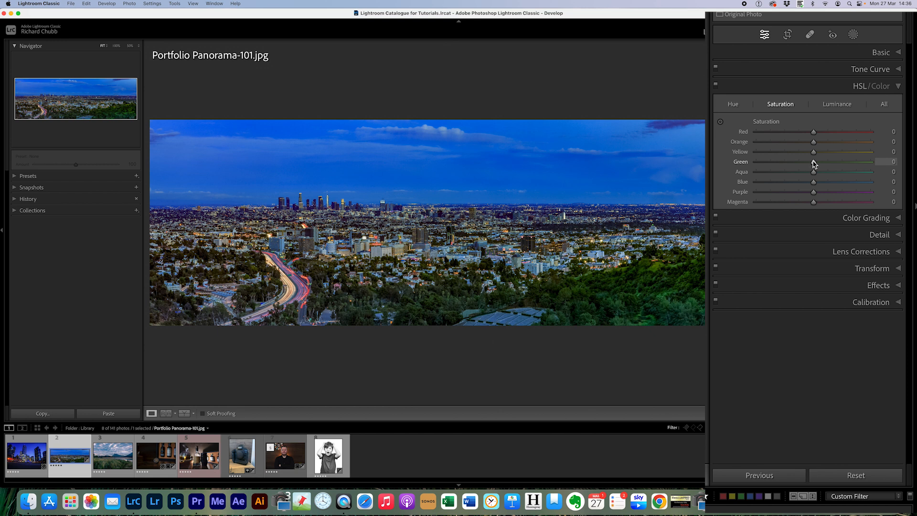
pyautogui.moveTo(814, 163); pyautogui.dragTo(897, 164)
pyautogui.doubleClick(753, 163)
# Try adjusting the panorama's Green Luminance and reset it to 0.
pyautogui.click(837, 104)
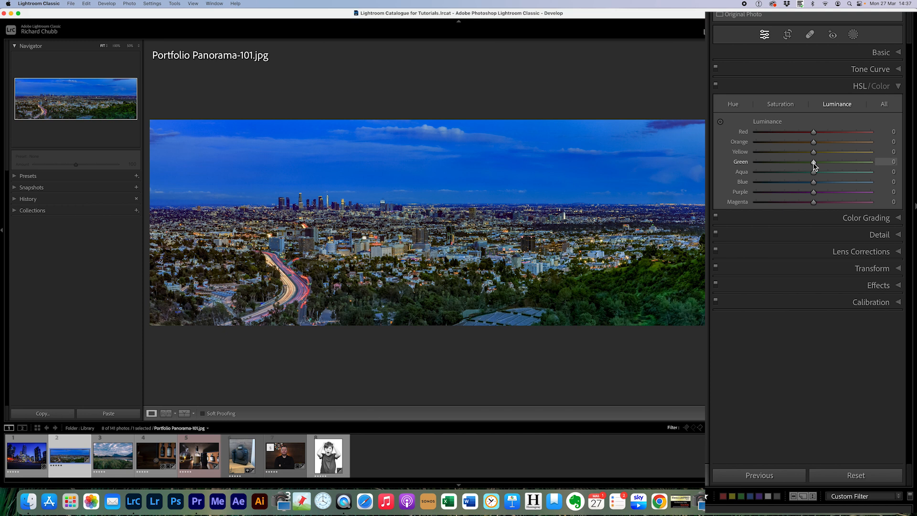
pyautogui.moveTo(814, 164)
pyautogui.mouseDown()
pyautogui.moveTo(753, 166)
pyautogui.moveTo(913, 165)
pyautogui.moveTo(816, 167)
pyautogui.mouseUp()
pyautogui.doubleClick(741, 162)
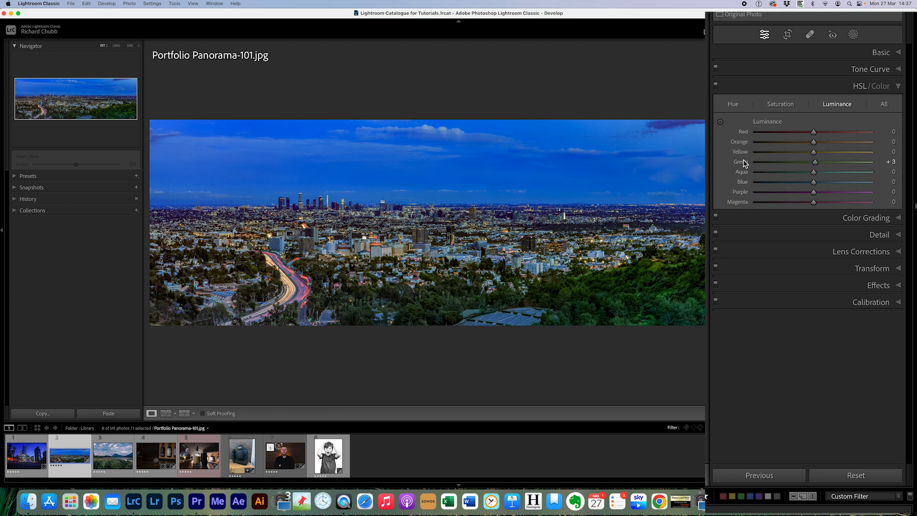
# Try targeted Luminance and Saturation adjustments on the sky, raising Blue Saturation to +89, and reset all Saturation sliders.
pyautogui.click(721, 123)
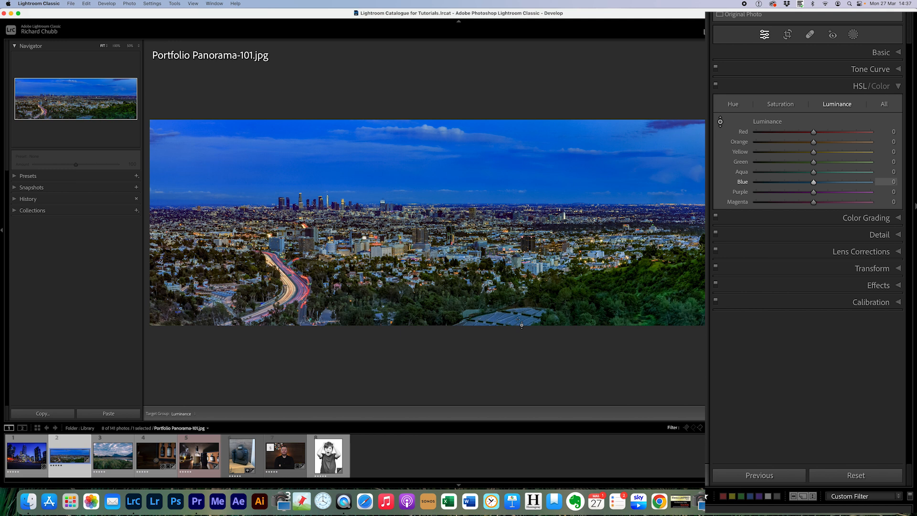
pyautogui.moveTo(428, 165)
pyautogui.mouseDown()
pyautogui.moveTo(427, 134)
pyautogui.moveTo(428, 165)
pyautogui.mouseUp()
pyautogui.click(780, 104)
pyautogui.click(719, 122)
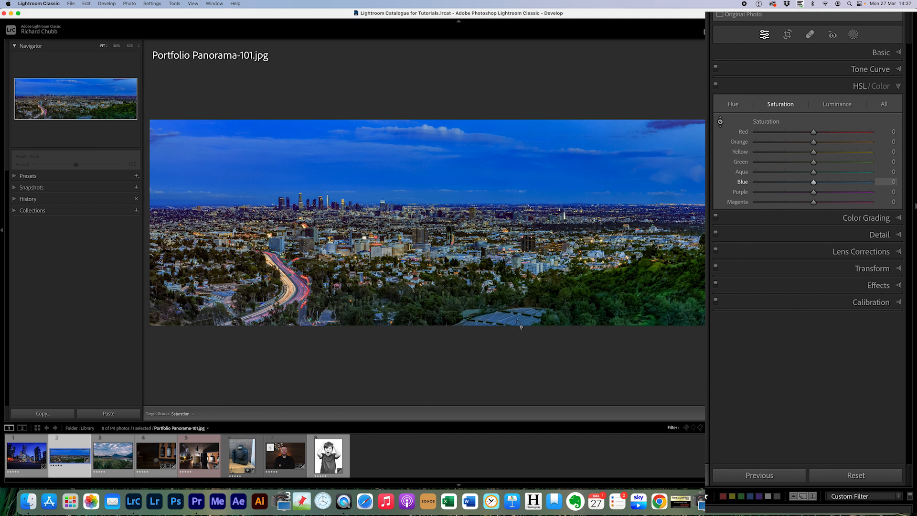
pyautogui.moveTo(382, 165); pyautogui.dragTo(382, 127)
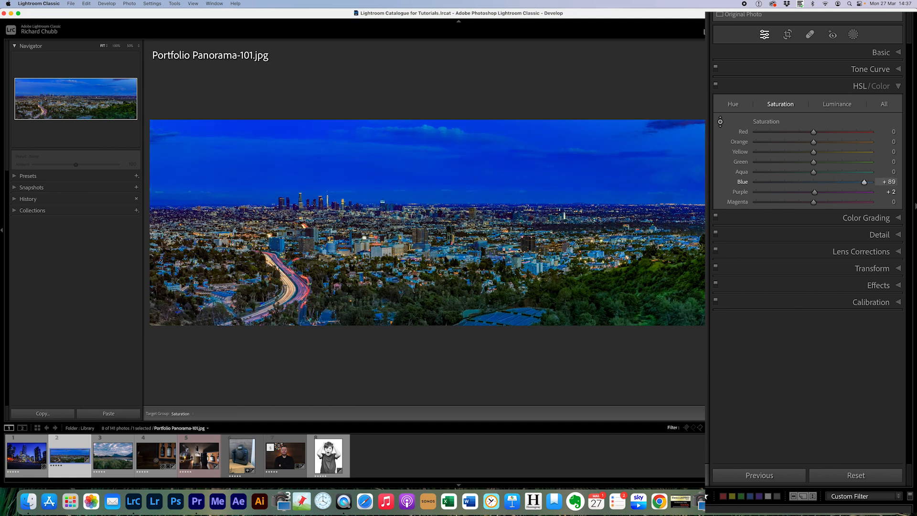
pyautogui.moveTo(382, 127); pyautogui.dragTo(382, 165)
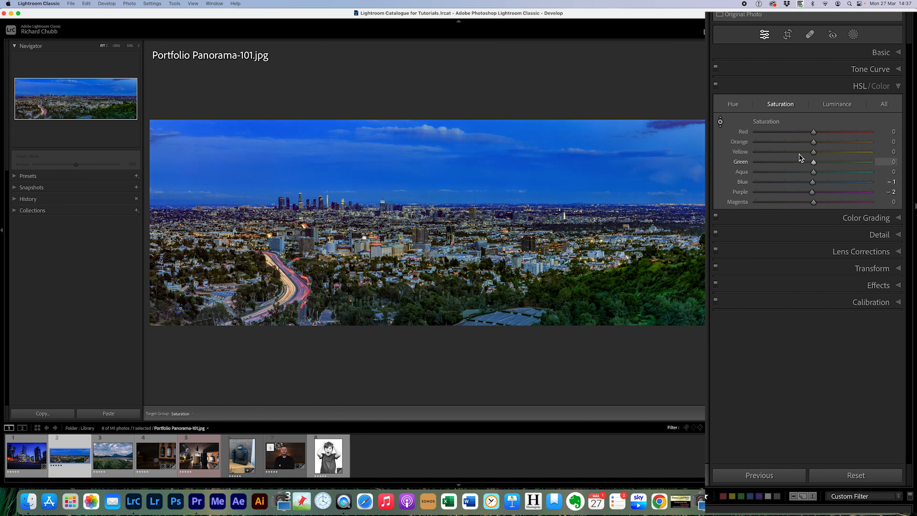
pyautogui.doubleClick(772, 123)
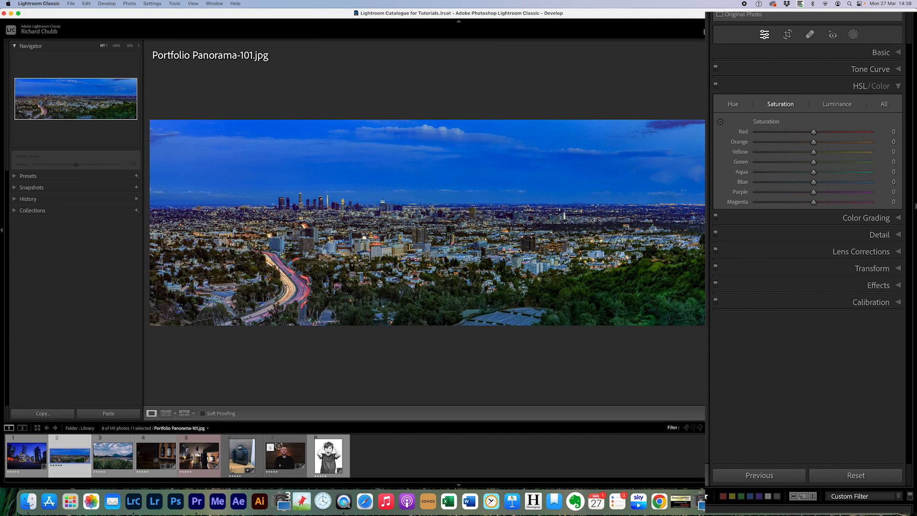
# Compare the Color and HSL layouts of the colour adjustments, ending on the Color layout.
pyautogui.click(881, 86)
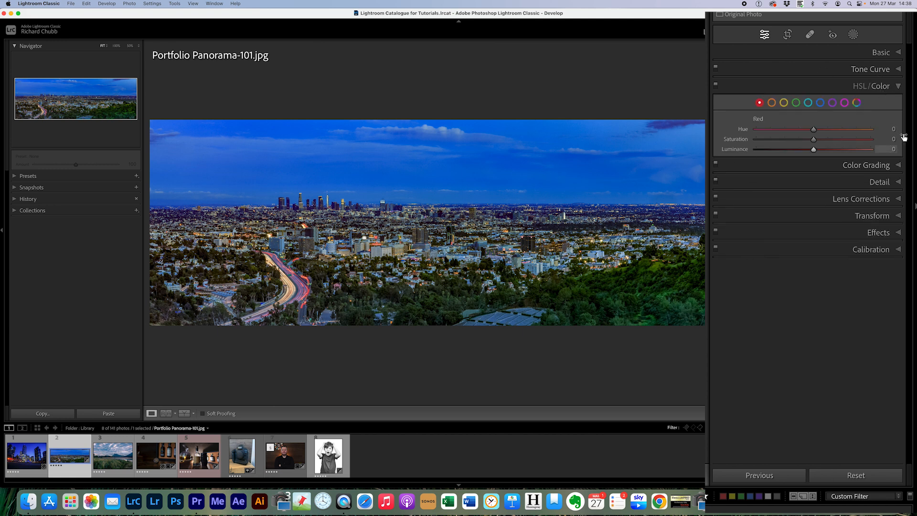
pyautogui.click(861, 85)
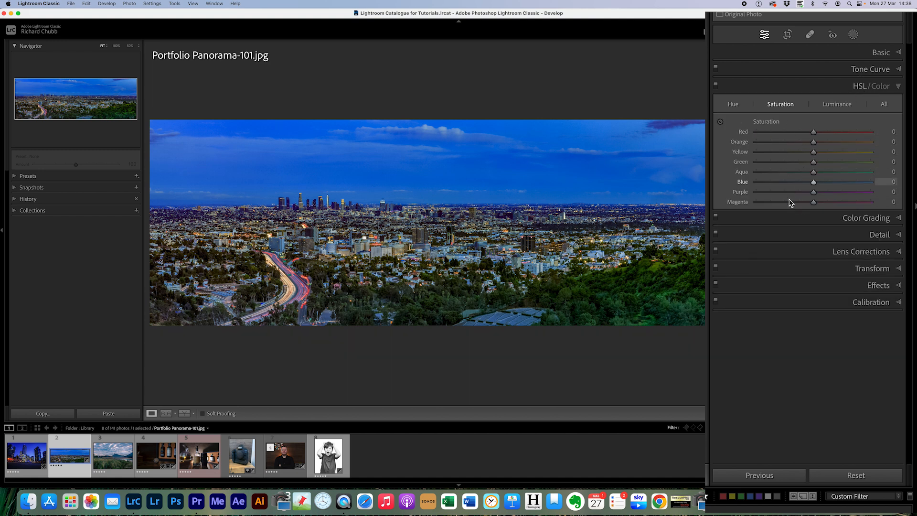
pyautogui.click(881, 86)
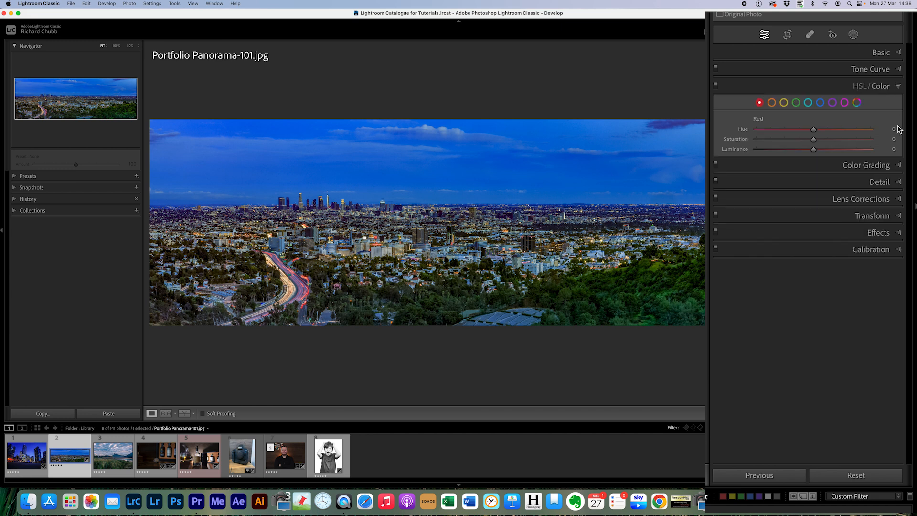
# Try shifting the panorama's Green Hue to +21 and lowering its Green Saturation in the Color layout, and reset the Green adjustments.
pyautogui.click(796, 102)
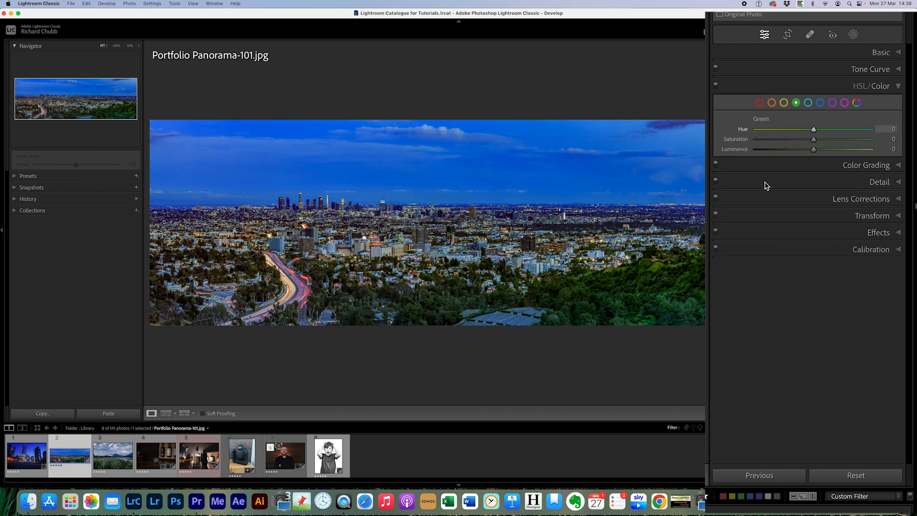
pyautogui.moveTo(813, 129)
pyautogui.mouseDown()
pyautogui.moveTo(835, 129)
pyautogui.moveTo(773, 142)
pyautogui.moveTo(811, 142)
pyautogui.mouseUp()
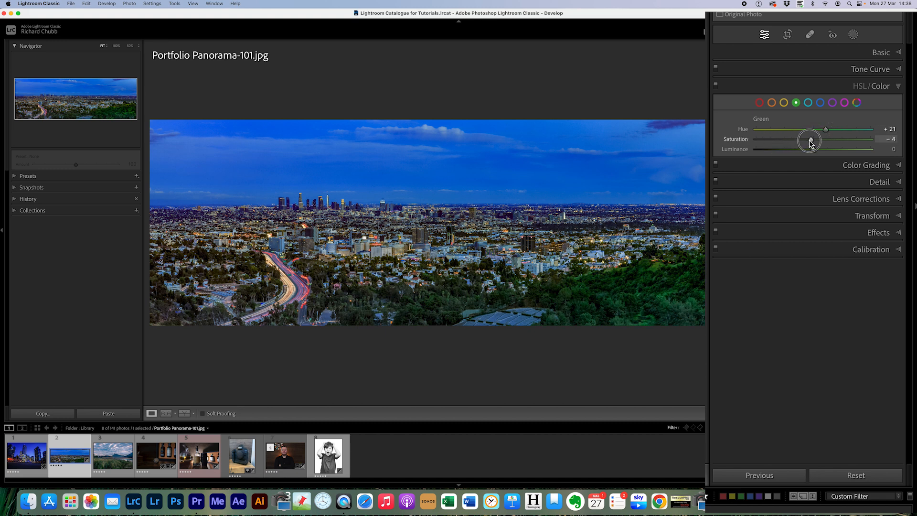
pyautogui.doubleClick(761, 120)
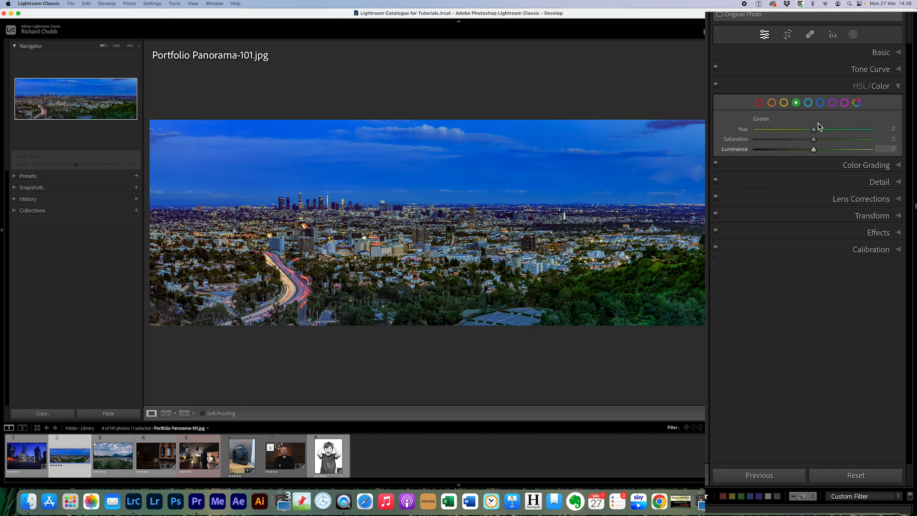
# Review the adjustments for all colours together in the Color layout, and return to the HSL Luminance view.
pyautogui.click(857, 103)
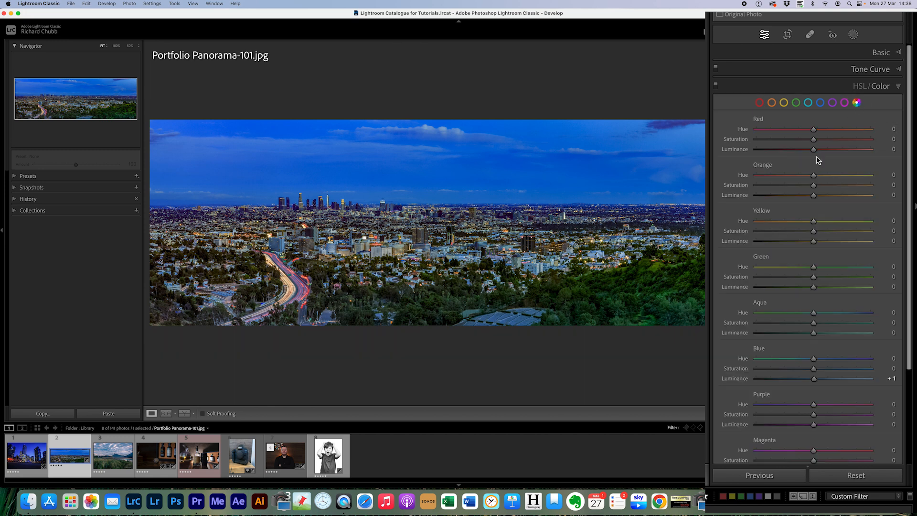
pyautogui.scroll(-3, 786, 370)
pyautogui.scroll(-2, 785, 370)
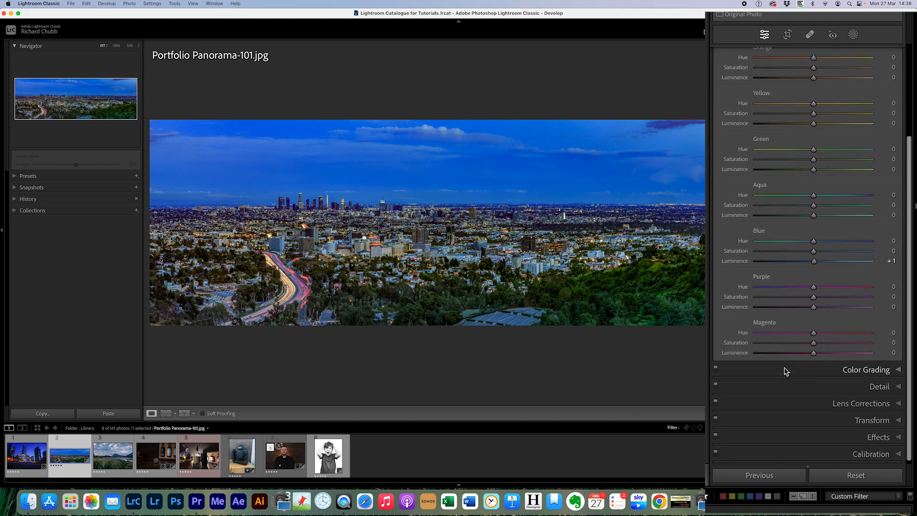
pyautogui.scroll(5, 784, 369)
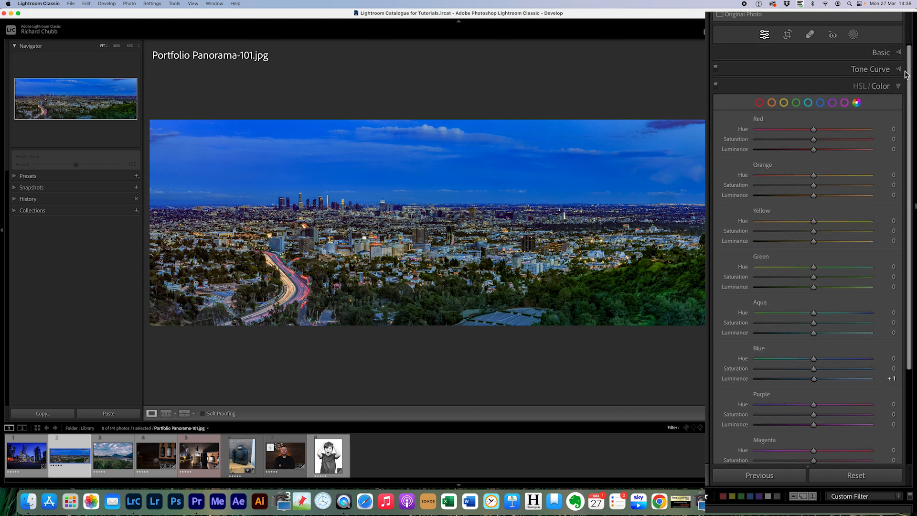
pyautogui.click(859, 86)
pyautogui.click(837, 104)
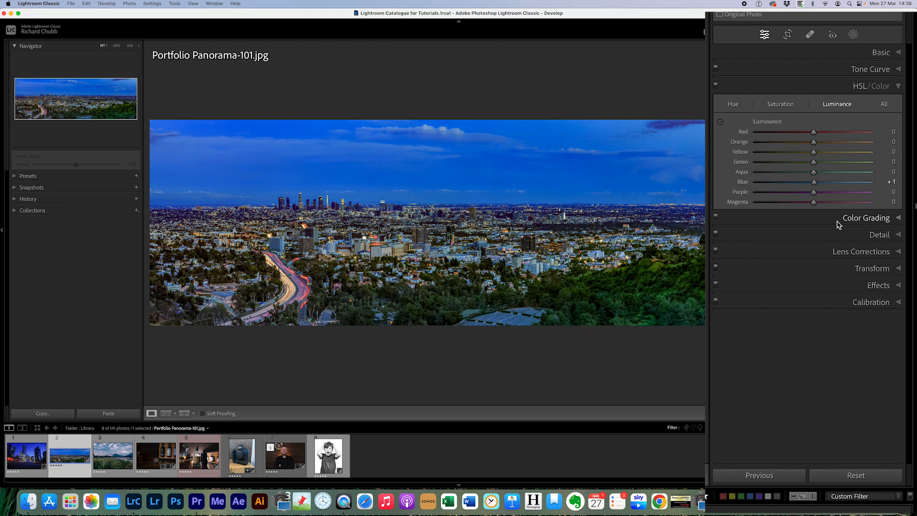
# On the mountain landscape photo, try a blue Color Grading tint on the Shadows (Hue 226, Saturation 100) and compare it on and off.
pyautogui.press('Right')
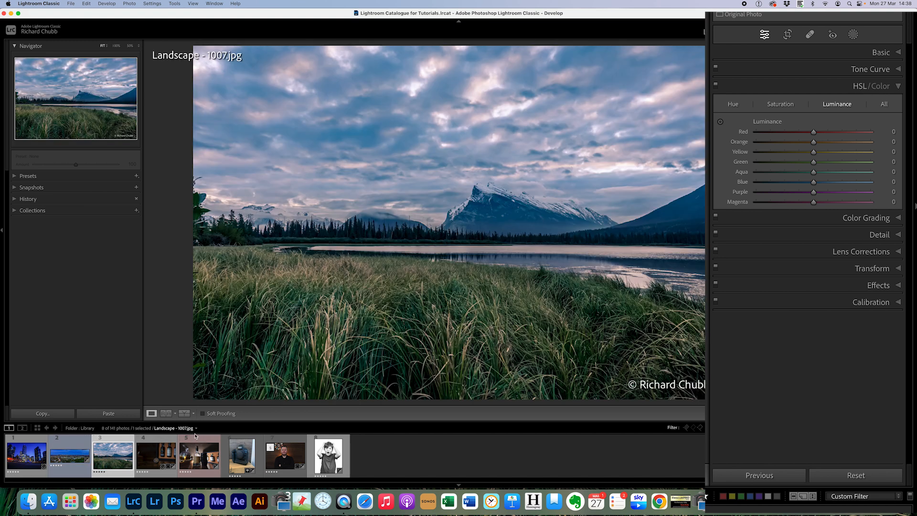
pyautogui.click(899, 219)
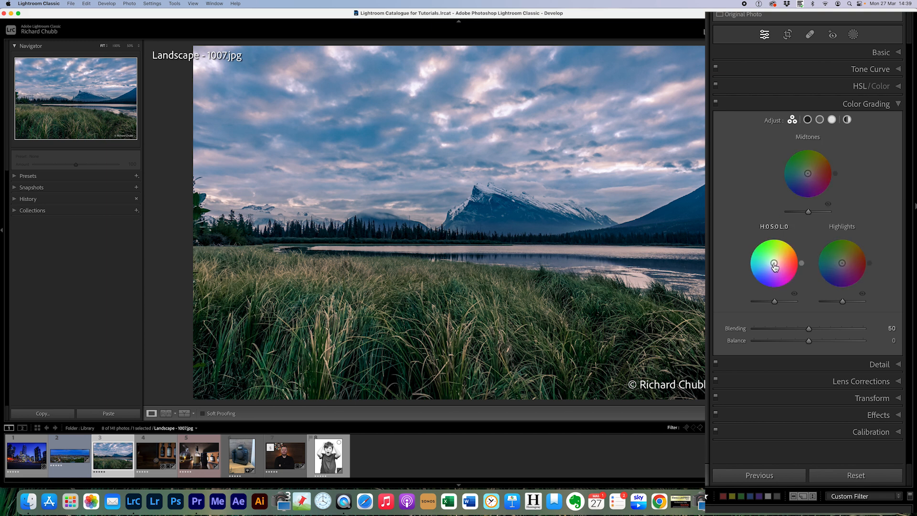
pyautogui.moveTo(774, 266)
pyautogui.mouseDown()
pyautogui.moveTo(745, 266)
pyautogui.moveTo(774, 263)
pyautogui.mouseUp()
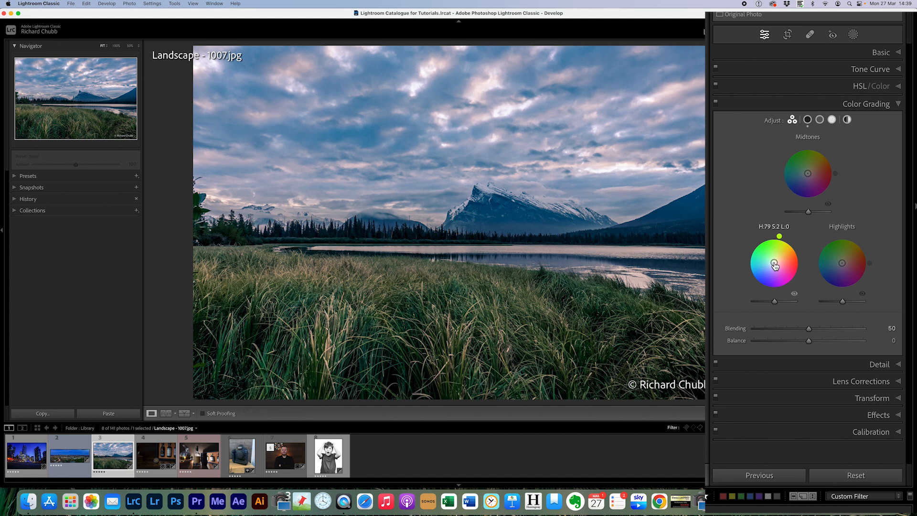
pyautogui.moveTo(774, 266); pyautogui.dragTo(760, 276)
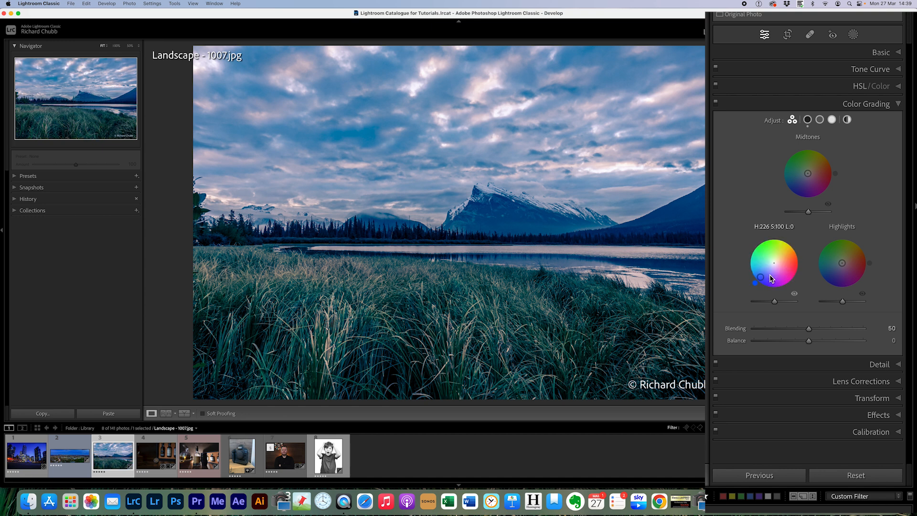
pyautogui.click(716, 104)
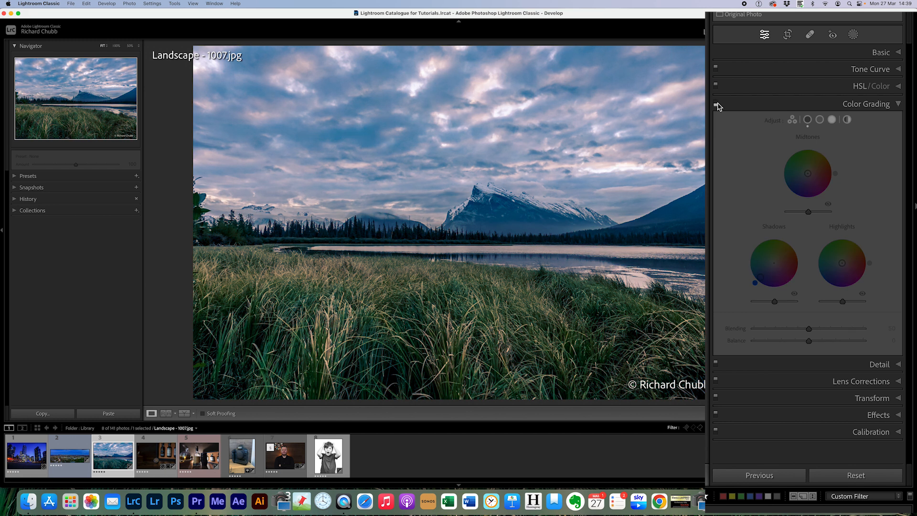
pyautogui.click(716, 104)
pyautogui.click(716, 104)
pyautogui.click(716, 104)
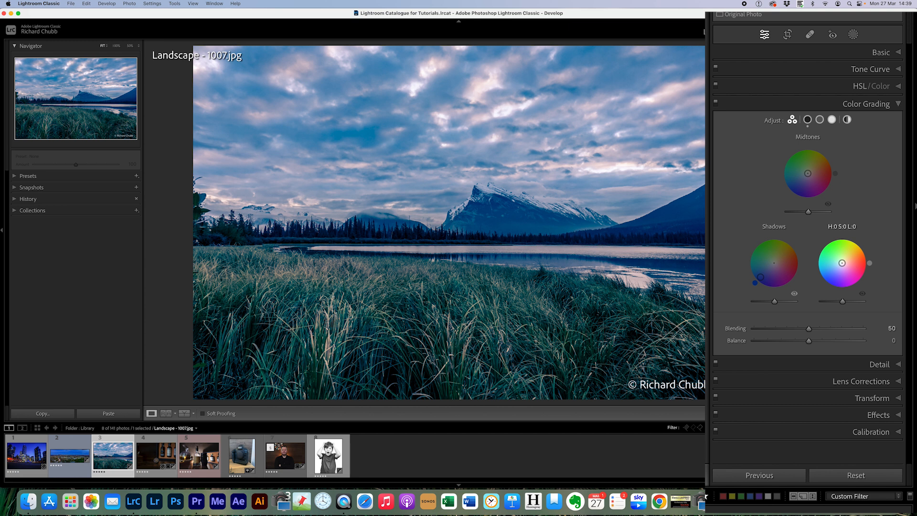
# Try a red Highlights tint with the Color Grading Balance at +3, and reset the Highlights and Shadows tints.
pyautogui.moveTo(842, 263); pyautogui.dragTo(861, 261)
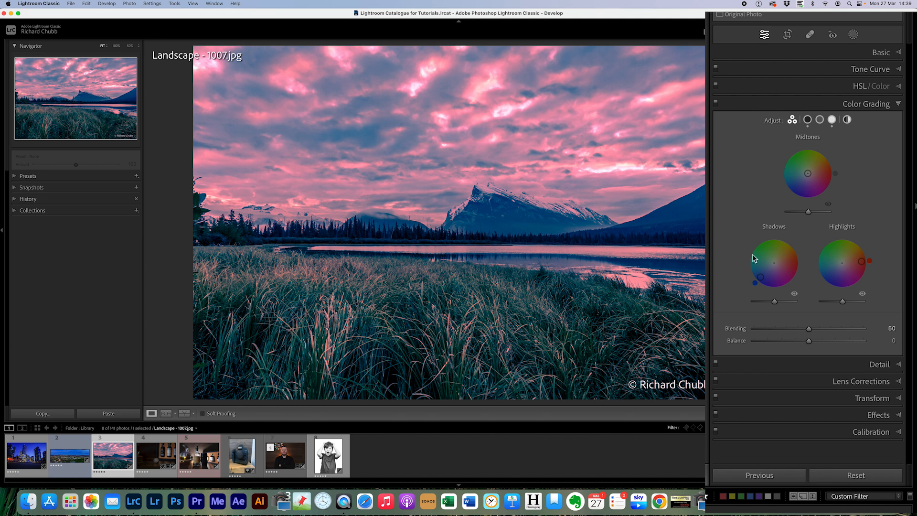
pyautogui.moveTo(809, 341)
pyautogui.mouseDown()
pyautogui.moveTo(796, 344)
pyautogui.moveTo(854, 340)
pyautogui.moveTo(752, 342)
pyautogui.moveTo(810, 340)
pyautogui.mouseUp()
pyautogui.doubleClick(774, 225)
pyautogui.doubleClick(863, 227)
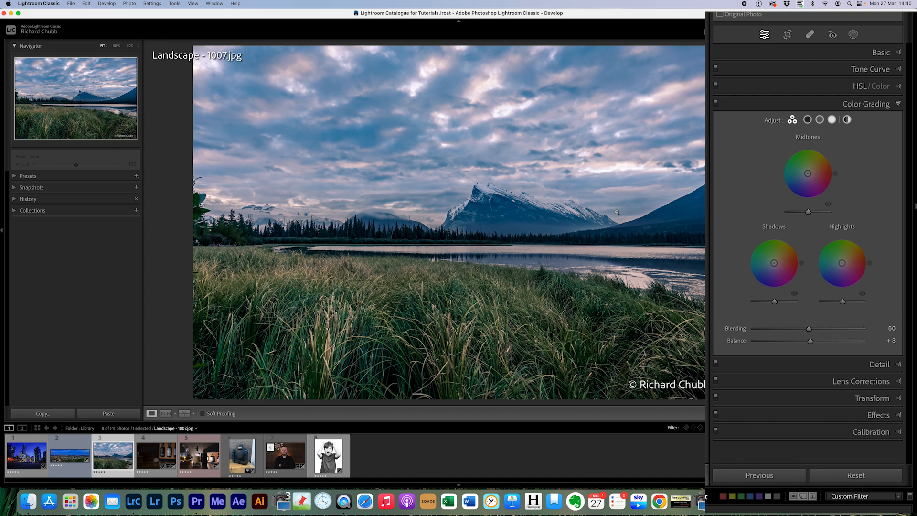
pyautogui.click(899, 105)
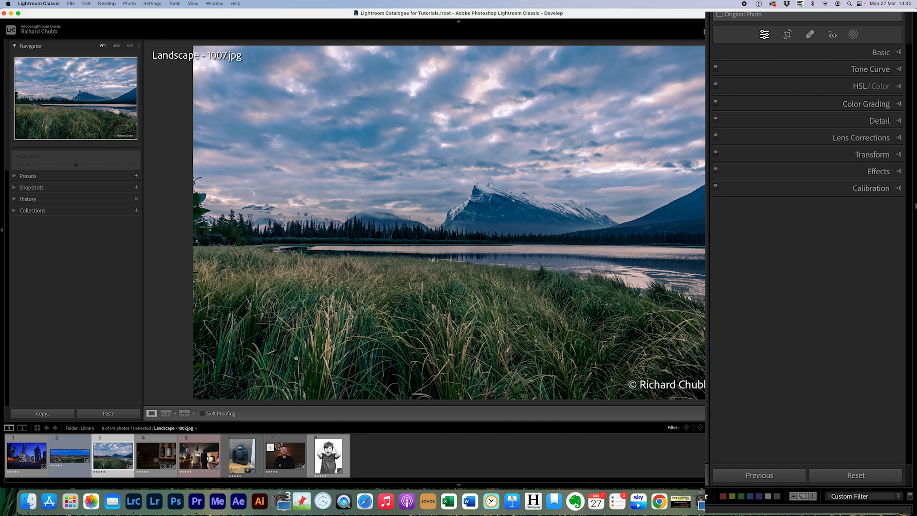
# On the Monkey Shoulder bottle photo, compare the lens profile corrections on and off, leaving Enable Profile Corrections off.
pyautogui.click(198, 455)
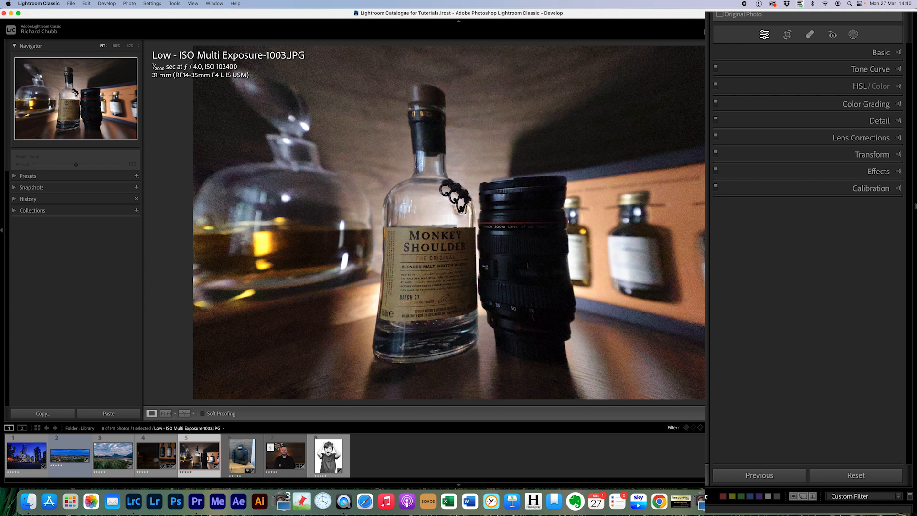
pyautogui.click(897, 173)
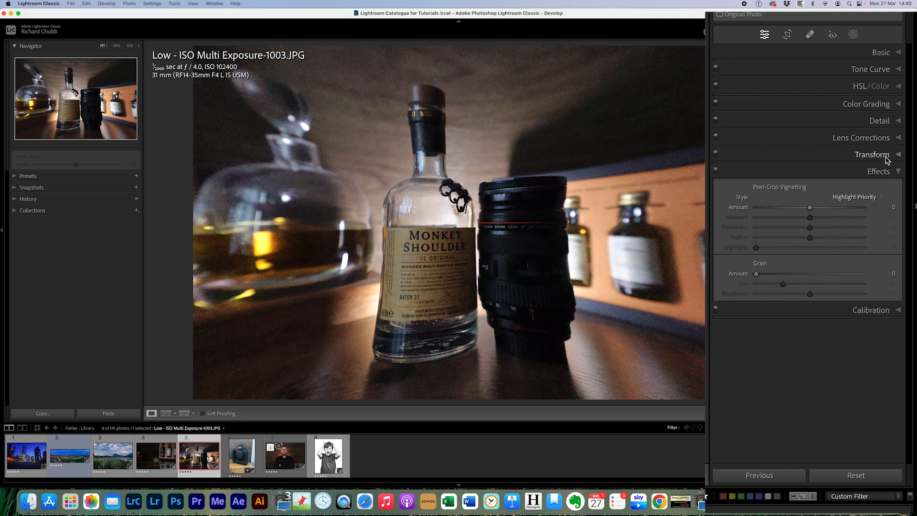
pyautogui.click(884, 156)
pyautogui.click(881, 140)
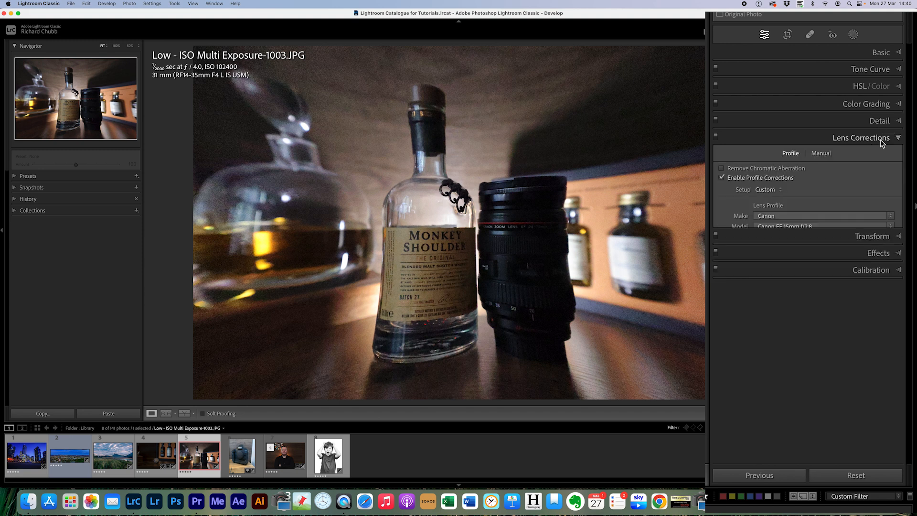
pyautogui.click(721, 177)
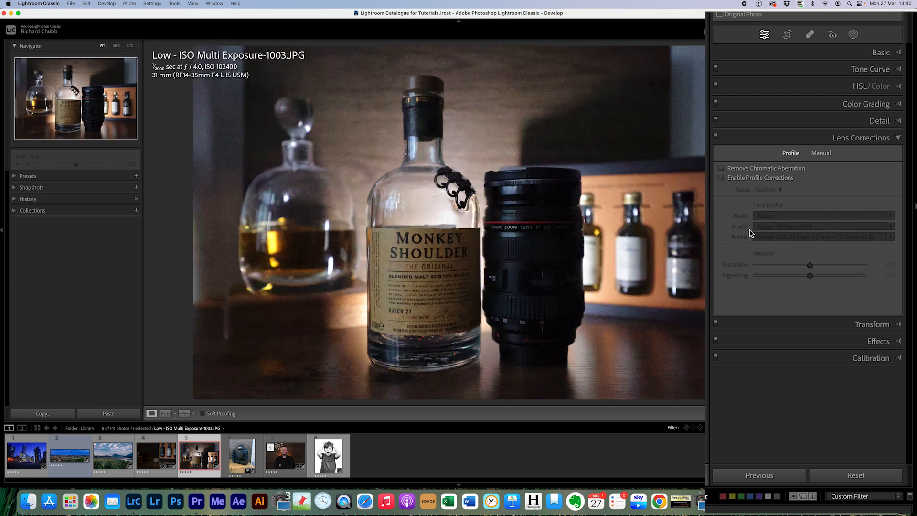
pyautogui.click(722, 178)
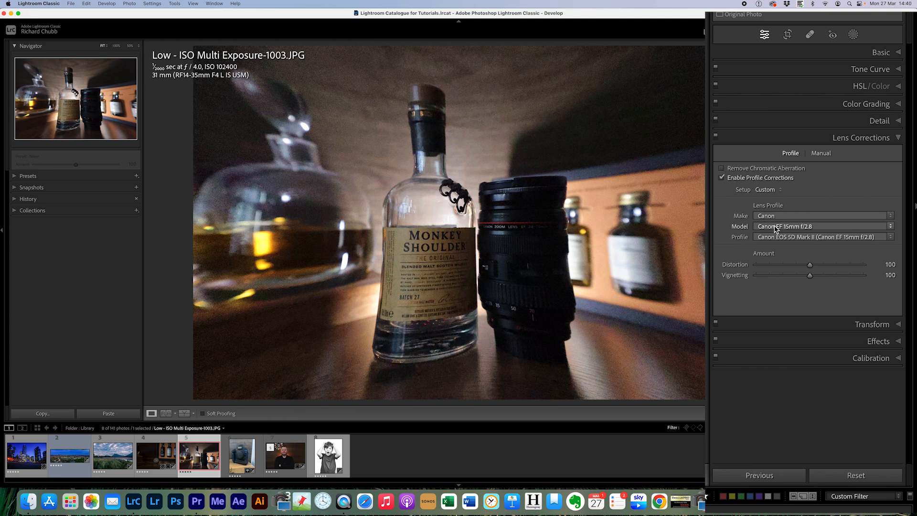
pyautogui.click(721, 178)
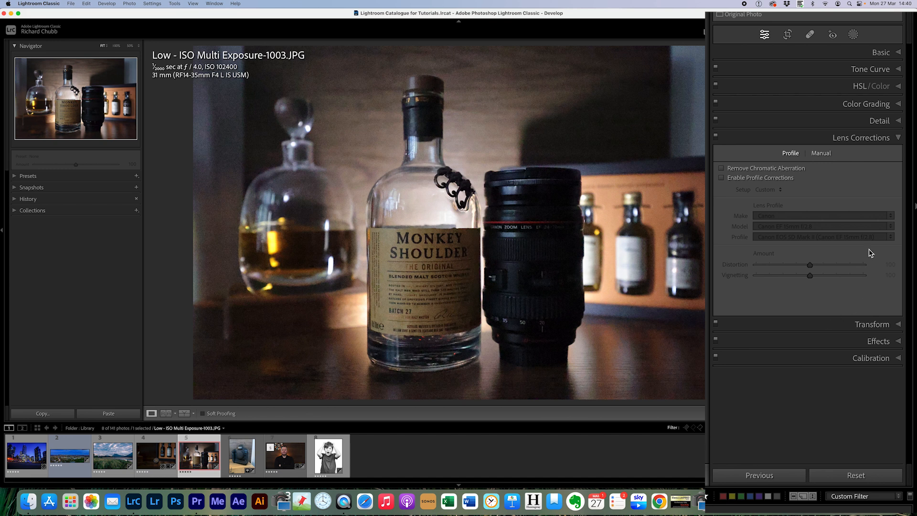
# Inspect the bottle label at 200% and set the Sharpening Amount to 76 and the Luminance noise reduction to 45.
pyautogui.click(898, 121)
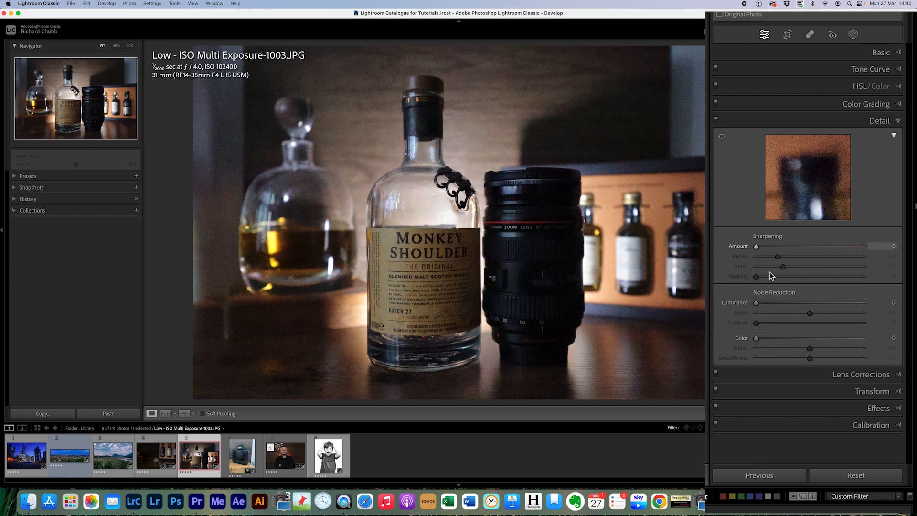
pyautogui.click(470, 243)
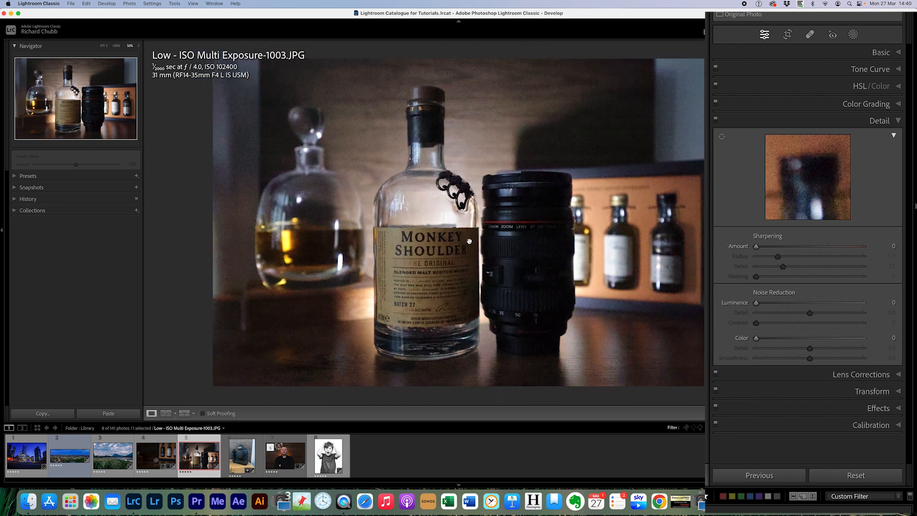
pyautogui.click(116, 47)
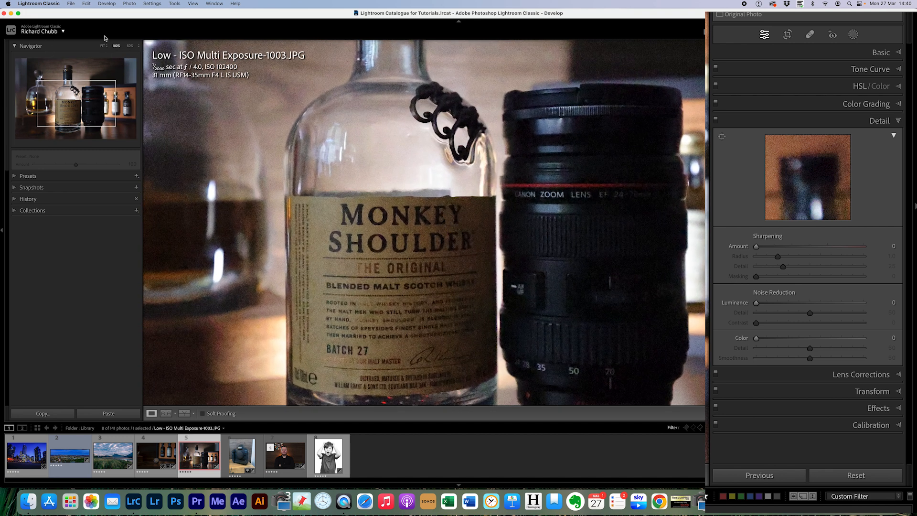
pyautogui.click(139, 47)
pyautogui.click(403, 233)
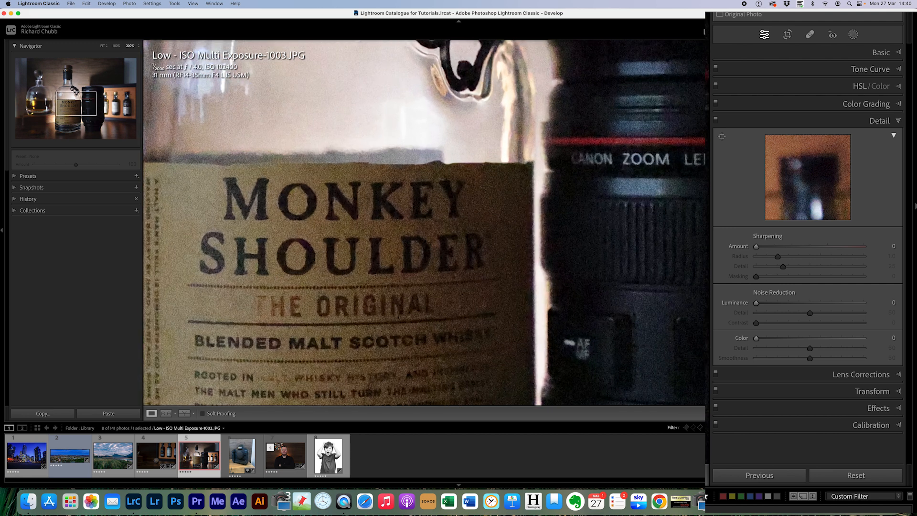
pyautogui.moveTo(756, 303); pyautogui.dragTo(817, 303)
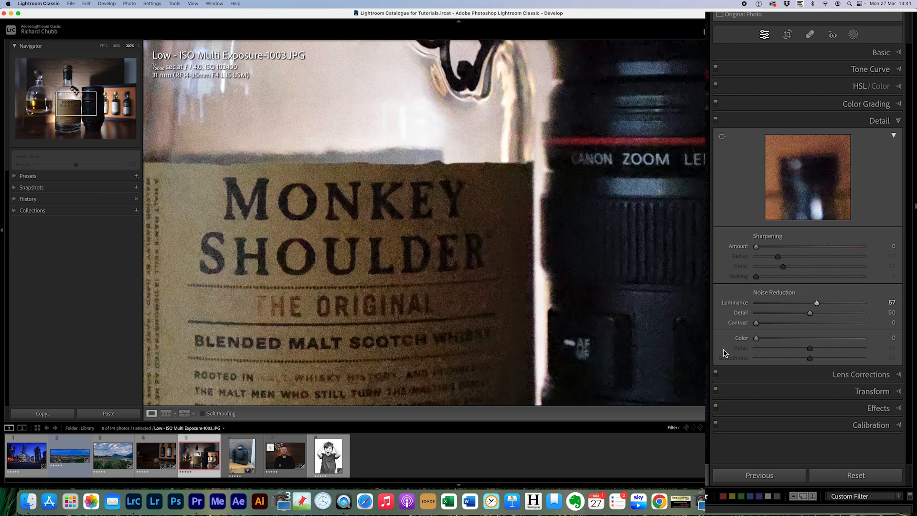
pyautogui.moveTo(756, 246); pyautogui.dragTo(811, 246)
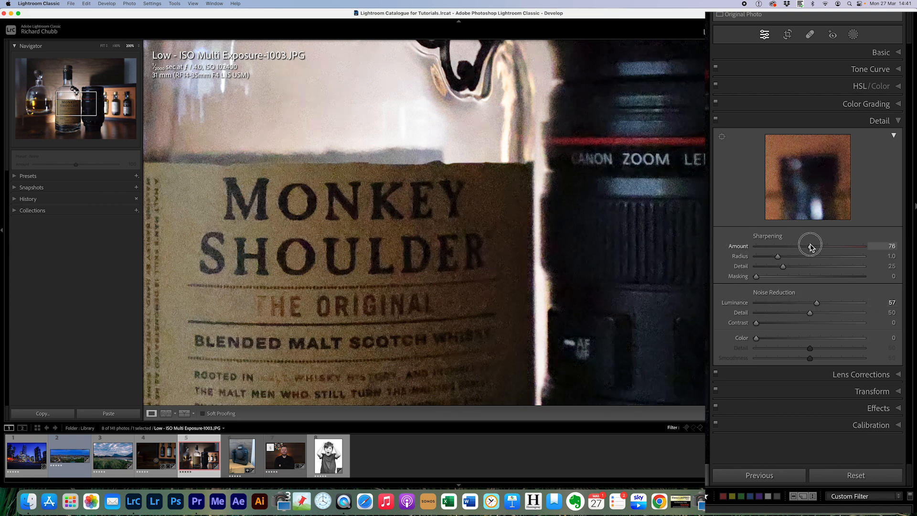
pyautogui.moveTo(817, 303); pyautogui.dragTo(805, 306)
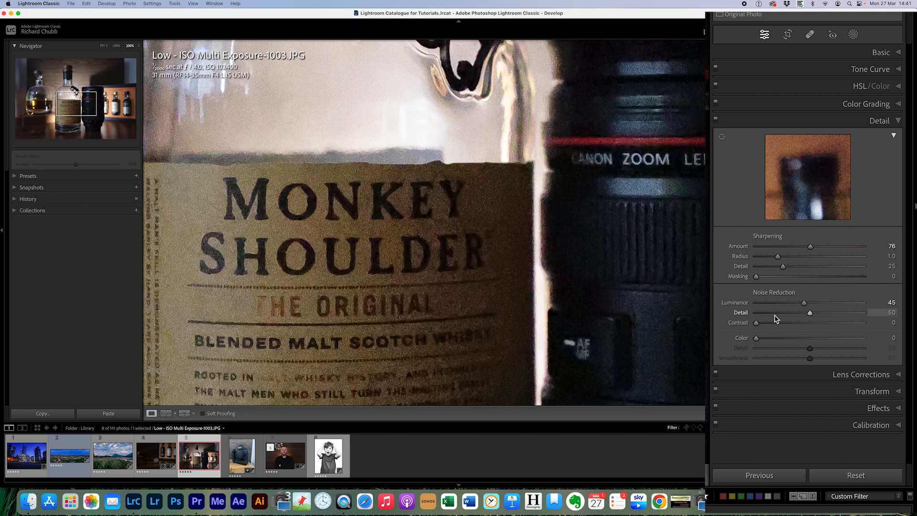
# Compare the bottle photo with the Detail adjustments on and off, and set the Luminance noise reduction to 55.
pyautogui.click(716, 120)
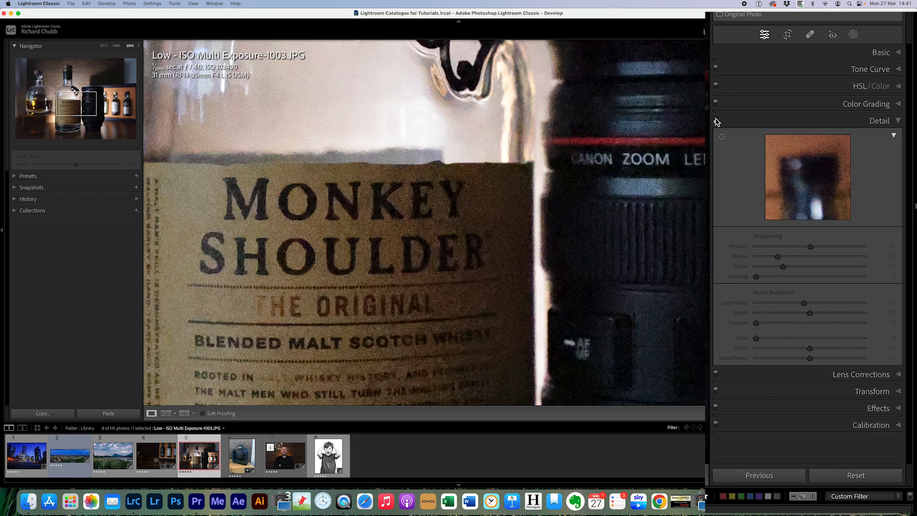
pyautogui.click(716, 120)
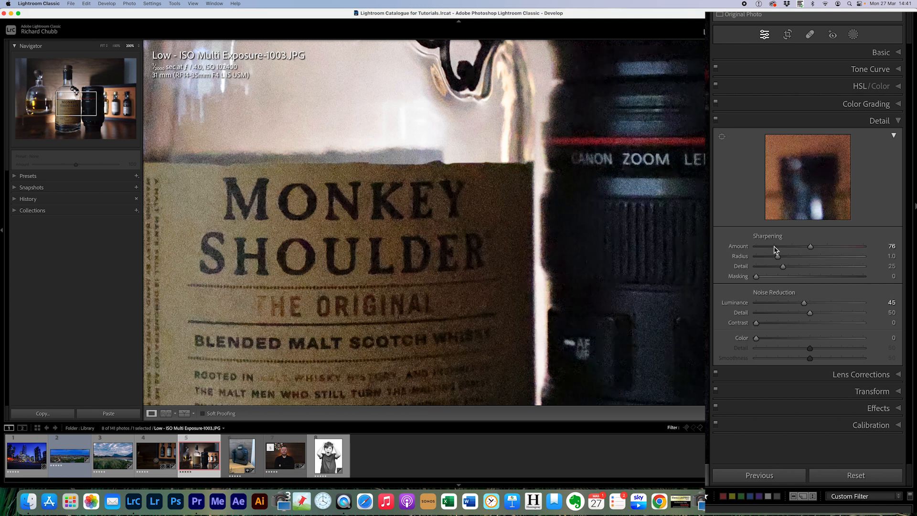
pyautogui.moveTo(805, 305); pyautogui.dragTo(815, 303)
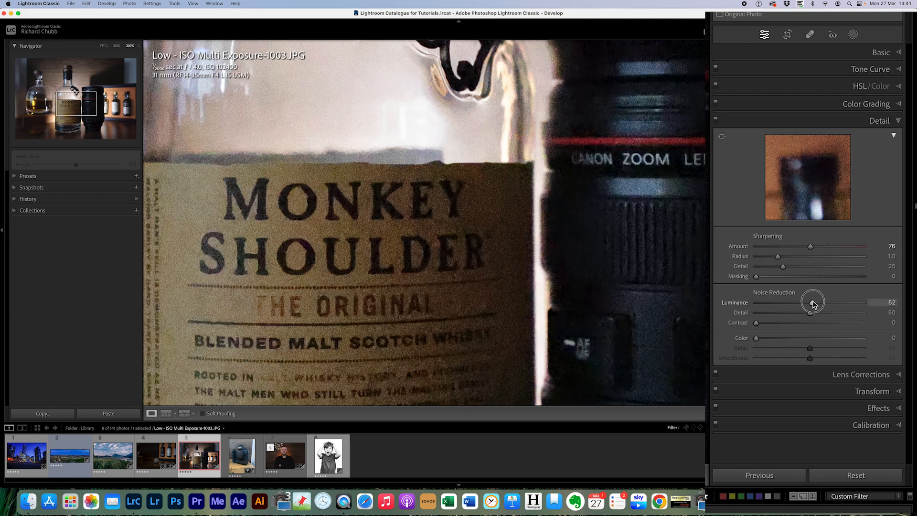
pyautogui.click(493, 231)
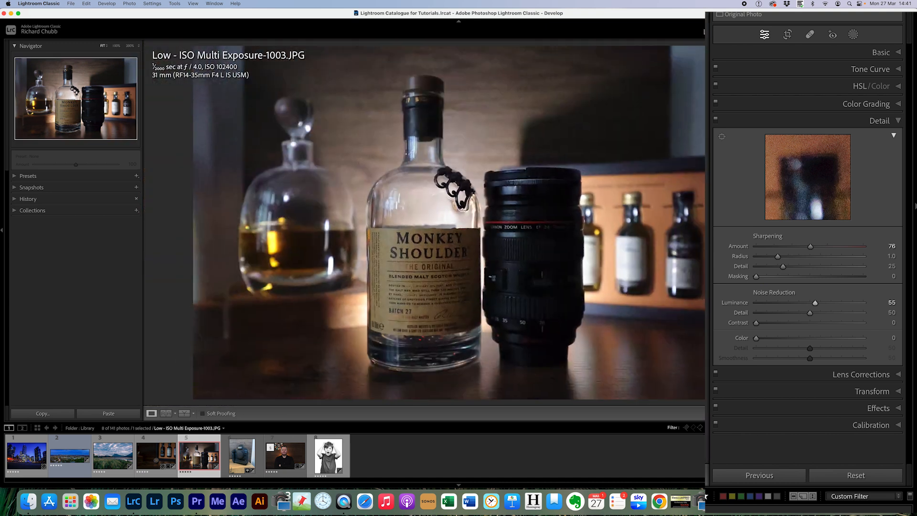
pyautogui.click(715, 120)
pyautogui.click(715, 120)
# Raise the bottle photo's Sharpening Masking while previewing the mask, and open the Lens Corrections settings.
pyautogui.moveTo(756, 277); pyautogui.dragTo(850, 276)
pyautogui.keyDown('alt'); pyautogui.click(849, 277); pyautogui.keyUp('alt')
pyautogui.click(898, 122)
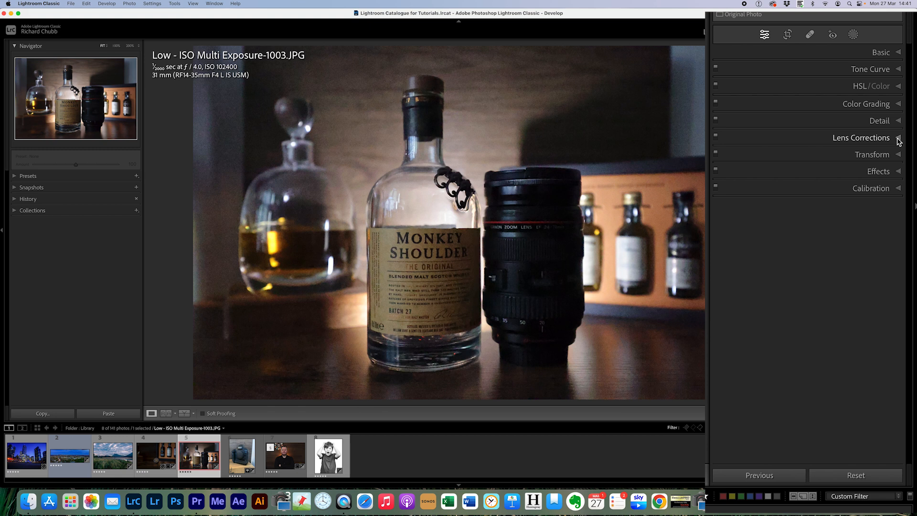
pyautogui.click(898, 139)
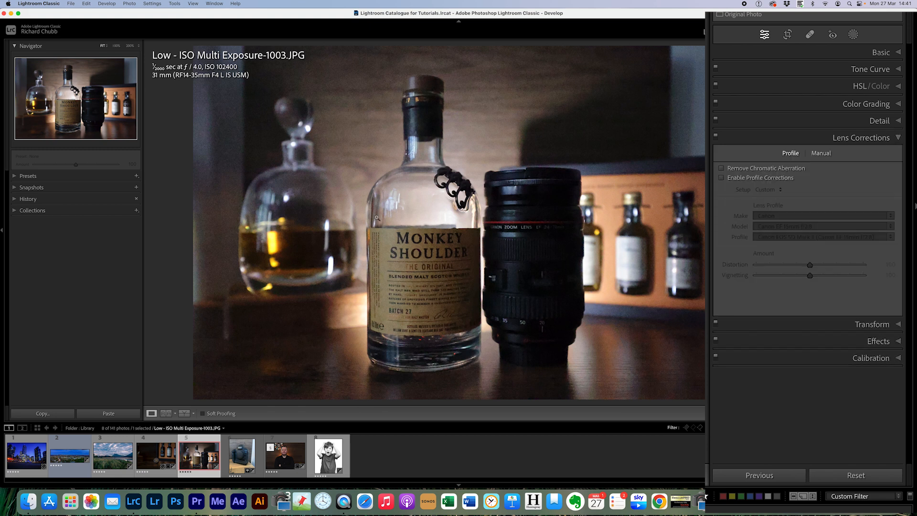
# On the portrait of the man with crossed arms, compare the lens profile corrections on and off, leaving Enable Profile Corrections on.
pyautogui.click(293, 456)
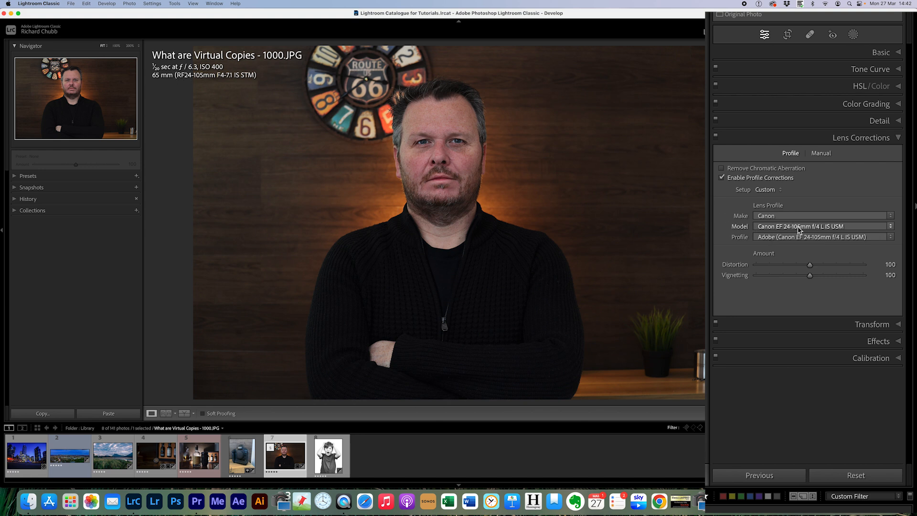
pyautogui.click(722, 178)
pyautogui.click(722, 178)
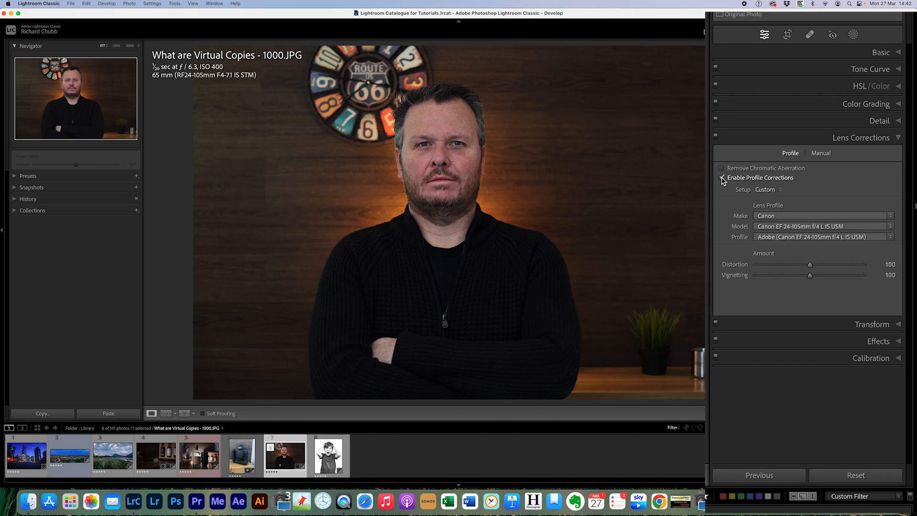
pyautogui.click(721, 178)
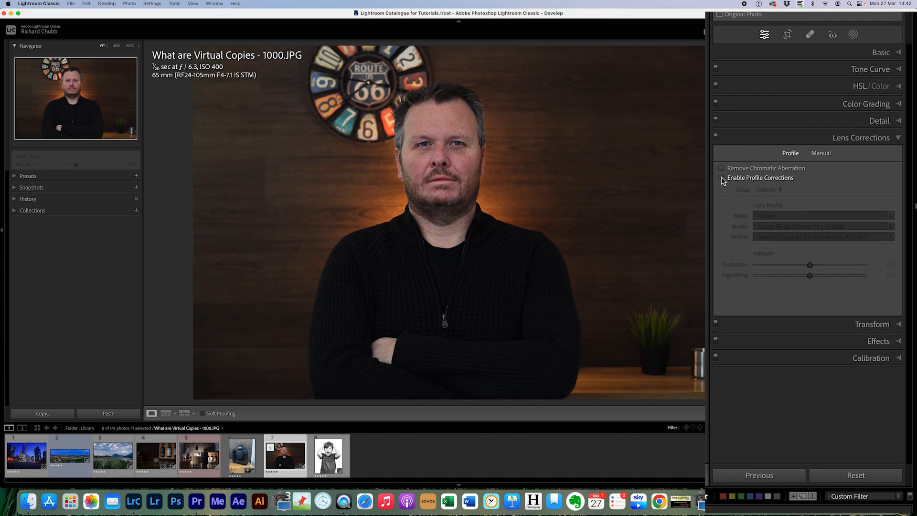
pyautogui.click(722, 178)
pyautogui.click(722, 178)
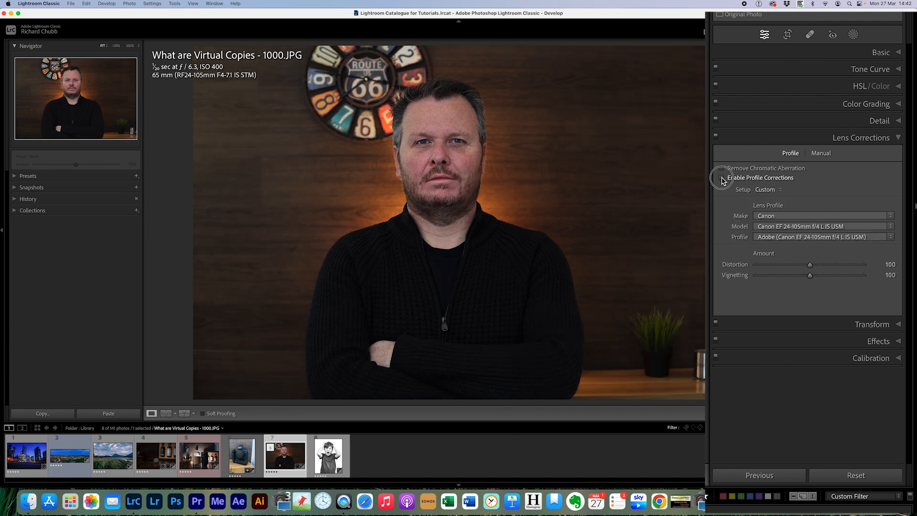
pyautogui.click(722, 178)
pyautogui.click(722, 178)
pyautogui.click(721, 178)
pyautogui.click(898, 139)
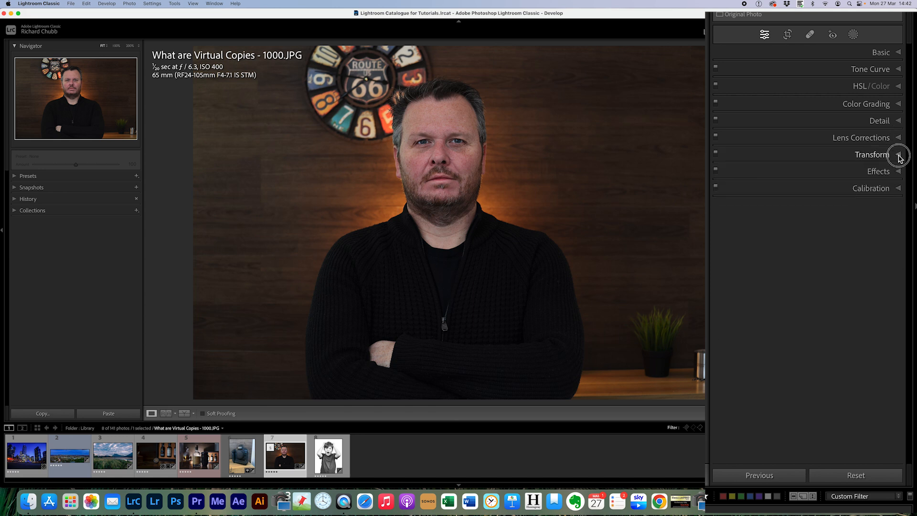
# Apply the Auto Upright transform to the night skyline photo Canada 2017-2832.jpg and check its crop.
pyautogui.click(898, 155)
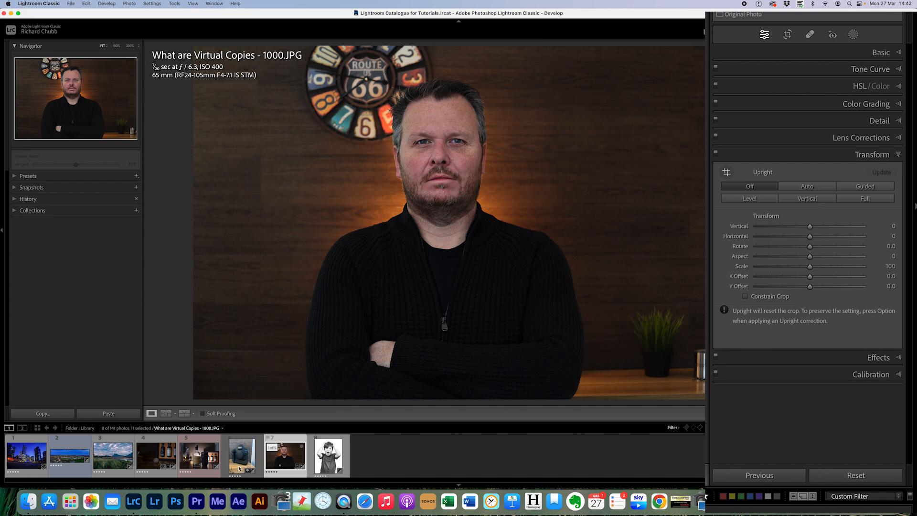
pyautogui.click(17, 462)
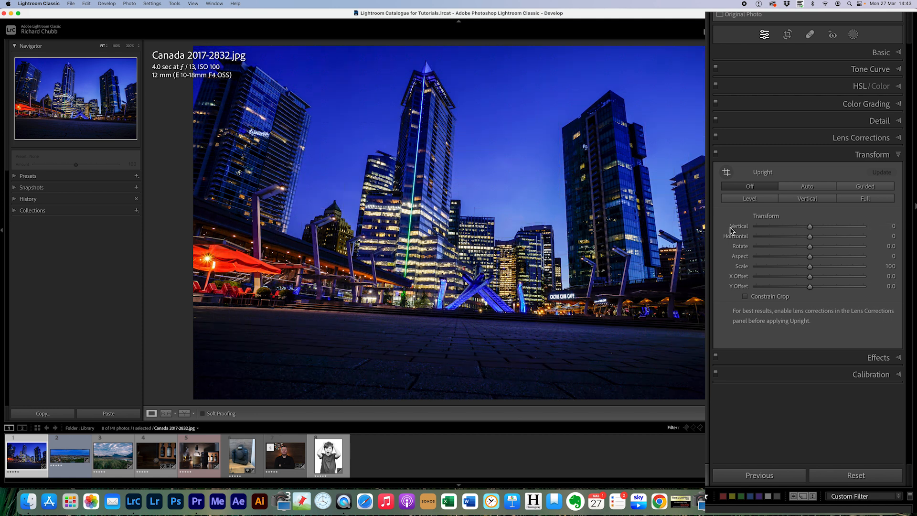
pyautogui.click(806, 187)
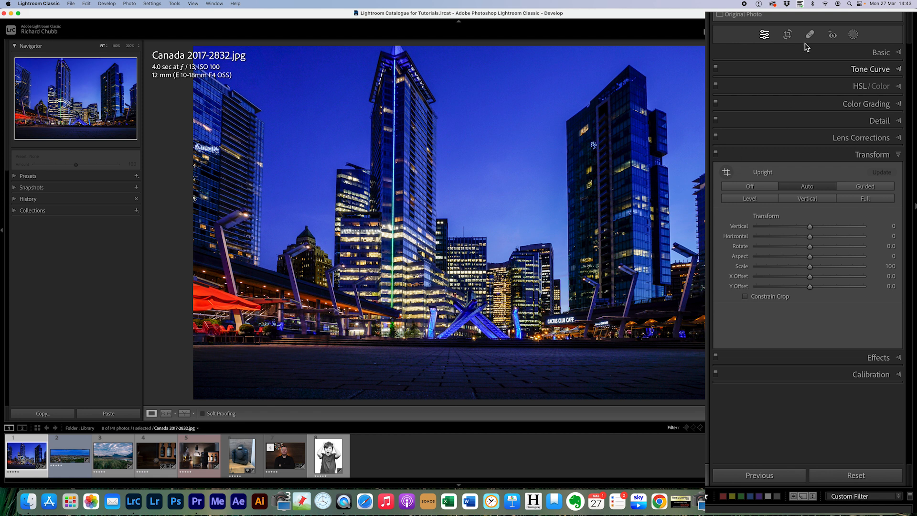
pyautogui.click(786, 34)
pyautogui.click(786, 35)
# Set the skyline photo's Transform Aspect to -78 and compare the photo before and after.
pyautogui.click(810, 256)
pyautogui.moveTo(809, 259); pyautogui.dragTo(769, 271)
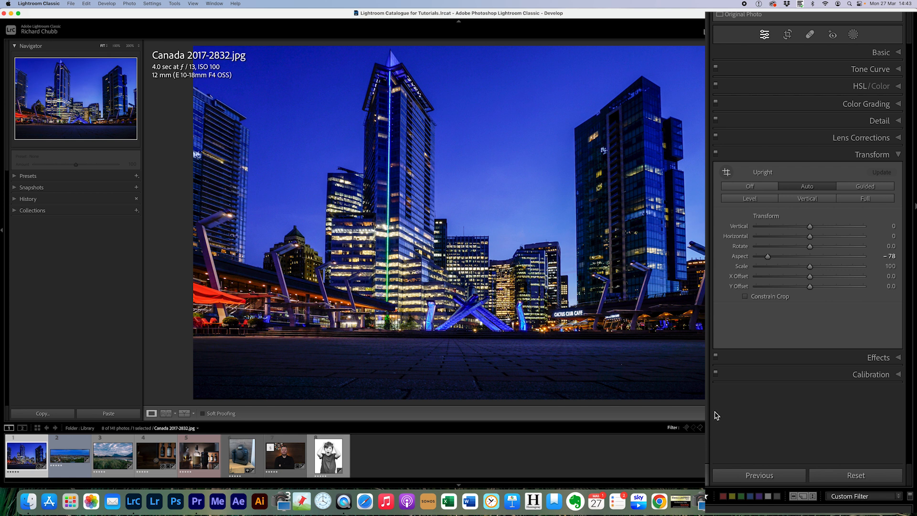
pyautogui.press('\\')
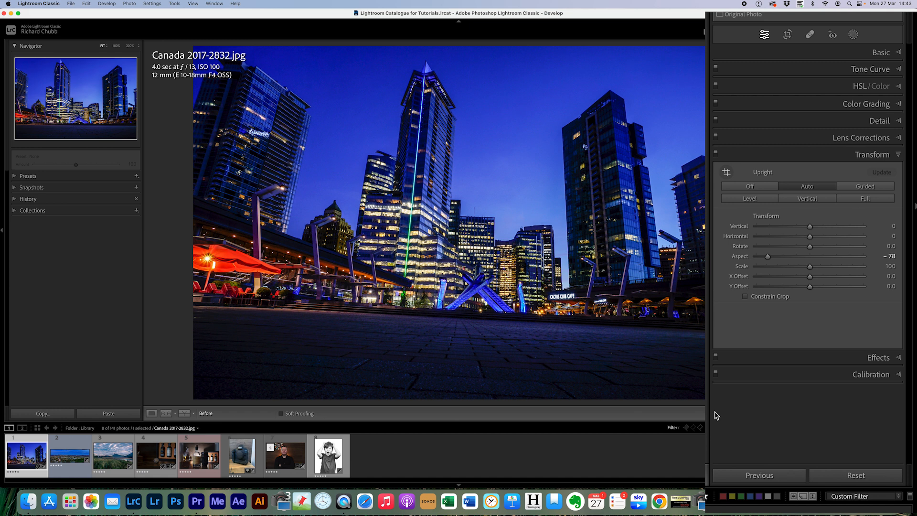
pyautogui.press('\\')
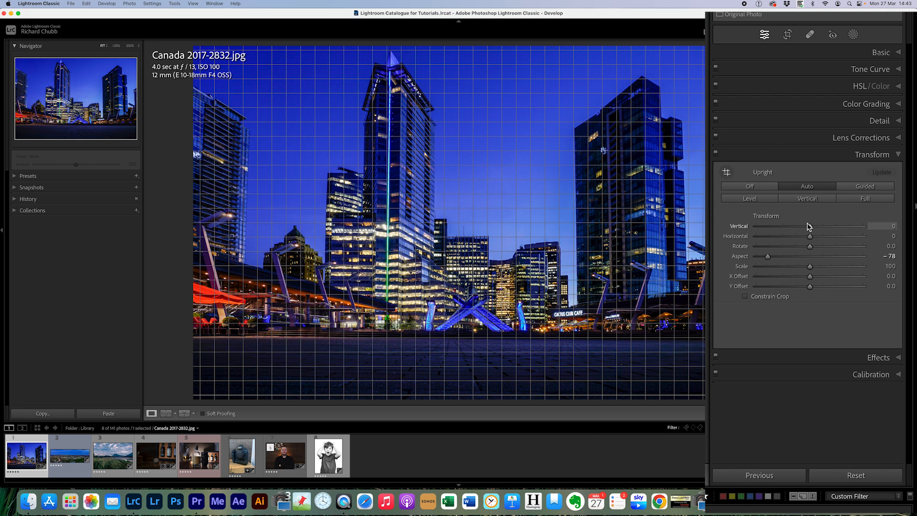
pyautogui.click(872, 159)
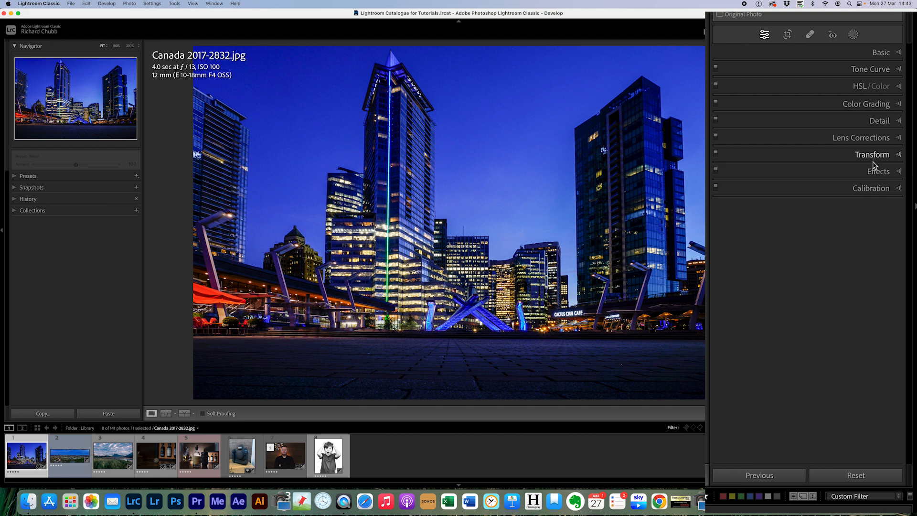
# On the black-and-white portrait of the boy, set Post-Crop Vignetting to Amount -73, Midpoint 33 and Roundness +78, and the Grain Amount to 60.
pyautogui.click(875, 172)
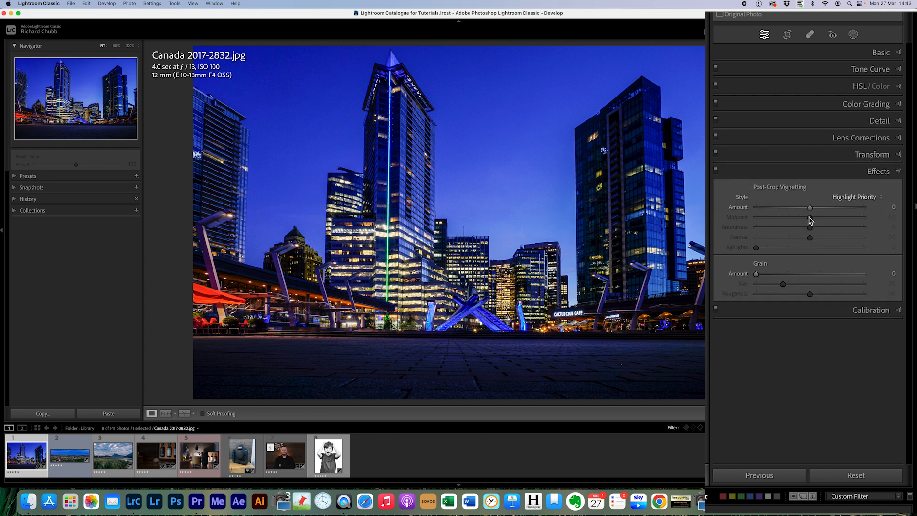
pyautogui.click(329, 471)
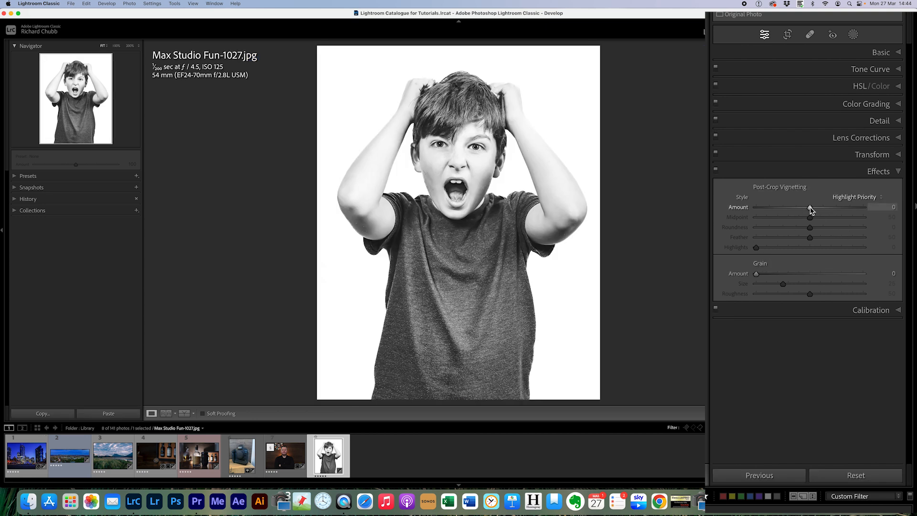
pyautogui.moveTo(810, 208); pyautogui.dragTo(773, 215)
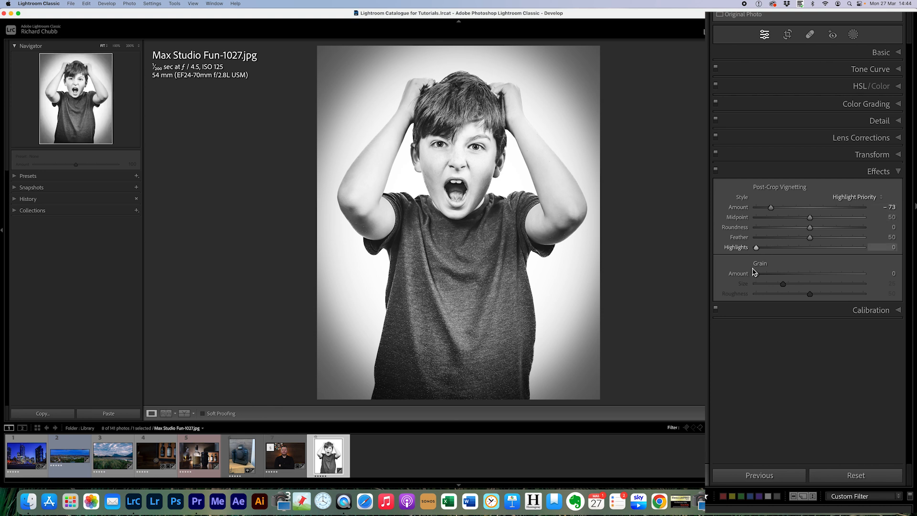
pyautogui.moveTo(756, 273); pyautogui.dragTo(820, 272)
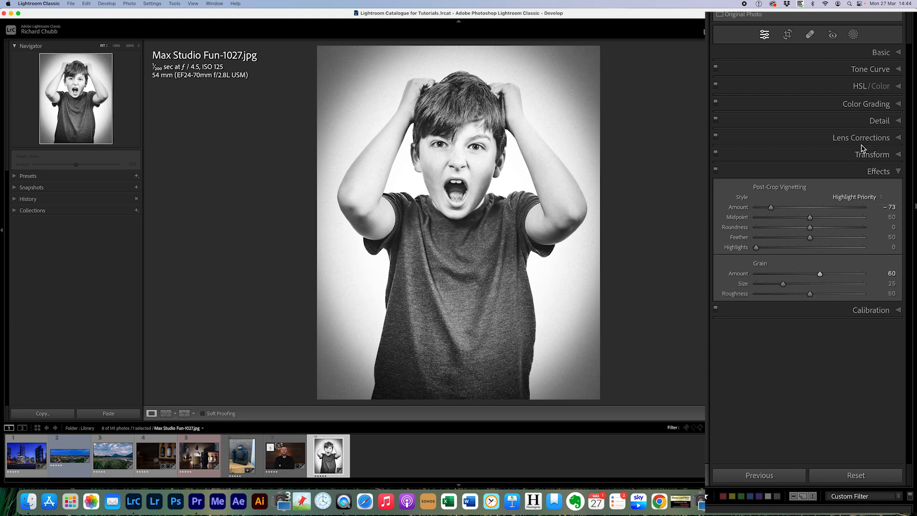
pyautogui.moveTo(810, 219); pyautogui.dragTo(850, 228)
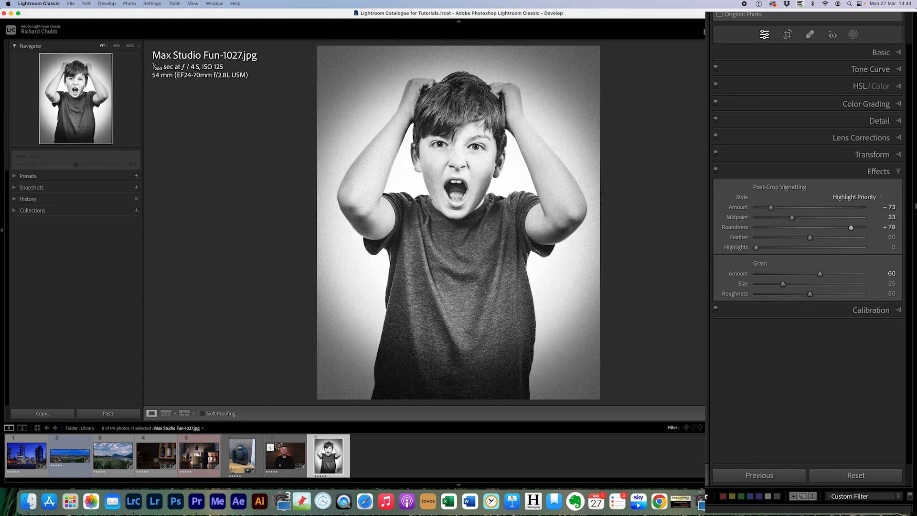
# Compare the black-and-white portrait before and after the effects, and reset all of its Develop settings.
pyautogui.press('\\')
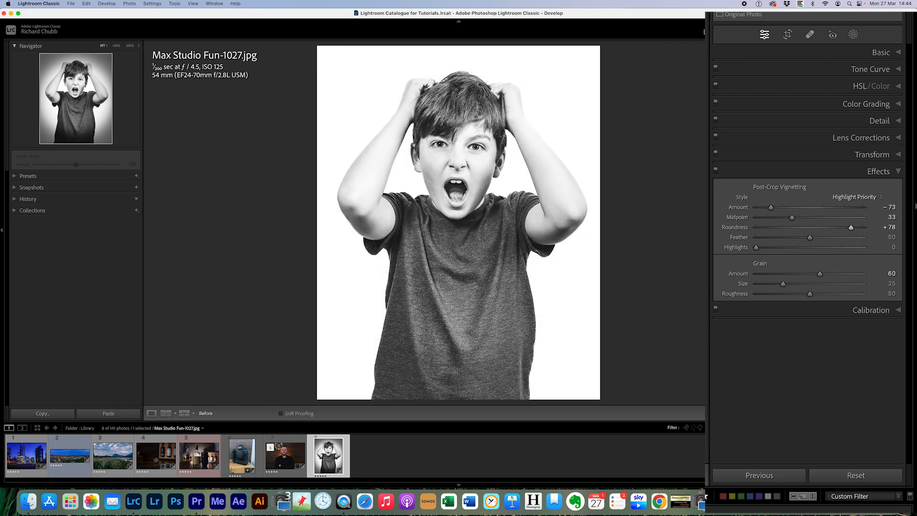
pyautogui.press('\\')
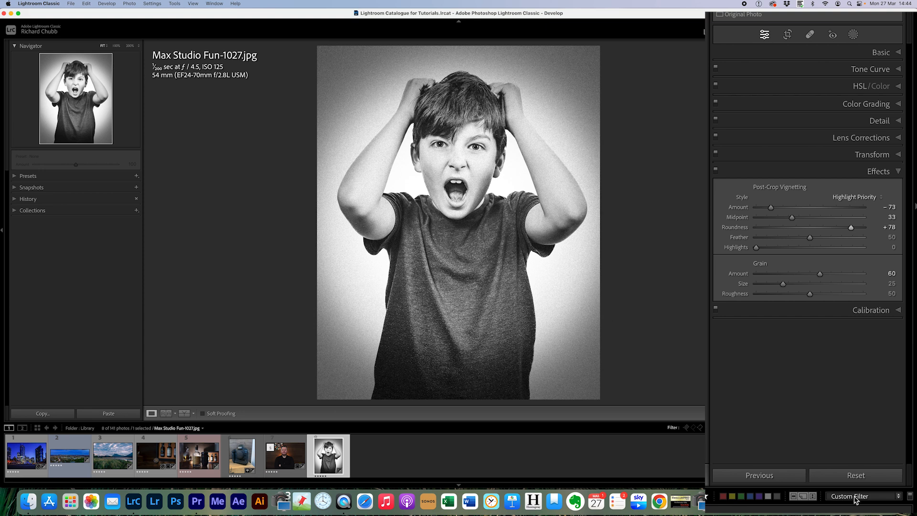
pyautogui.click(855, 476)
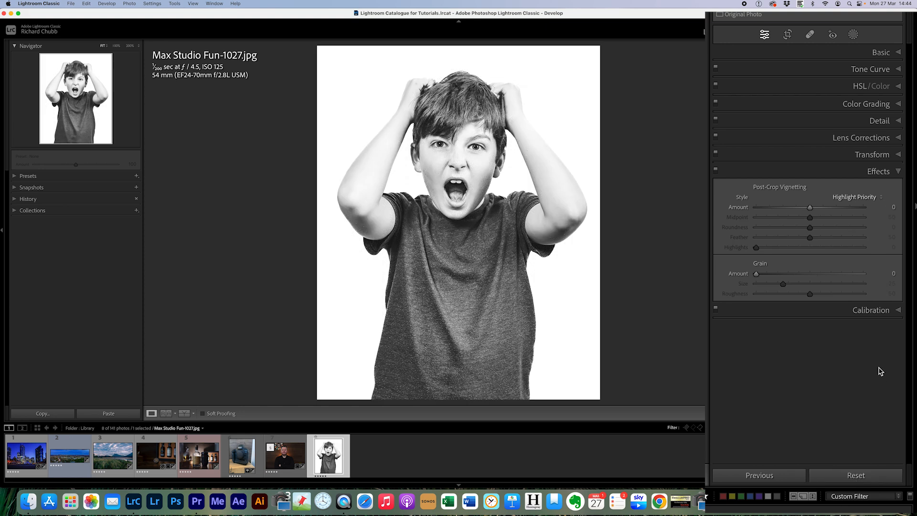
pyautogui.click(898, 173)
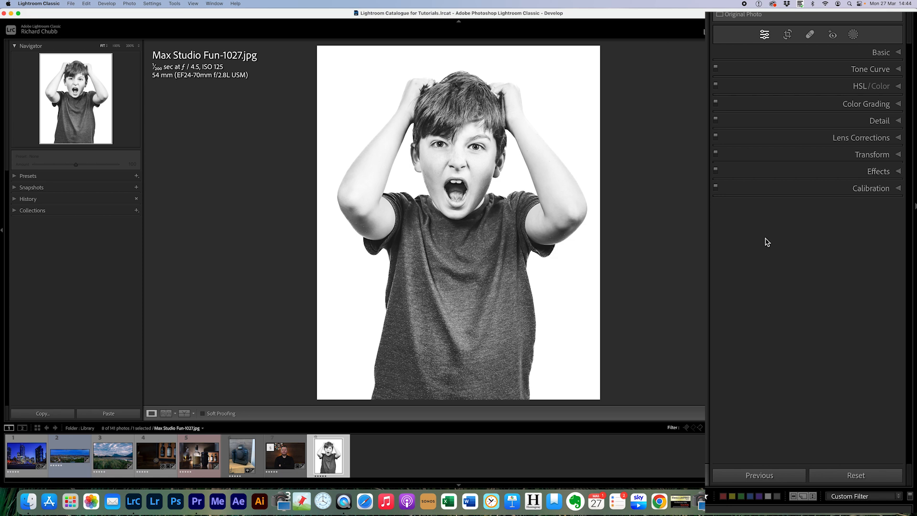
# Calibrate Landscape - 1007.jpg with Blue Primary Hue and Saturation at -100, Red Primary Hue and Saturation at +100, and Green Primary Saturation at +71.
pyautogui.click(118, 462)
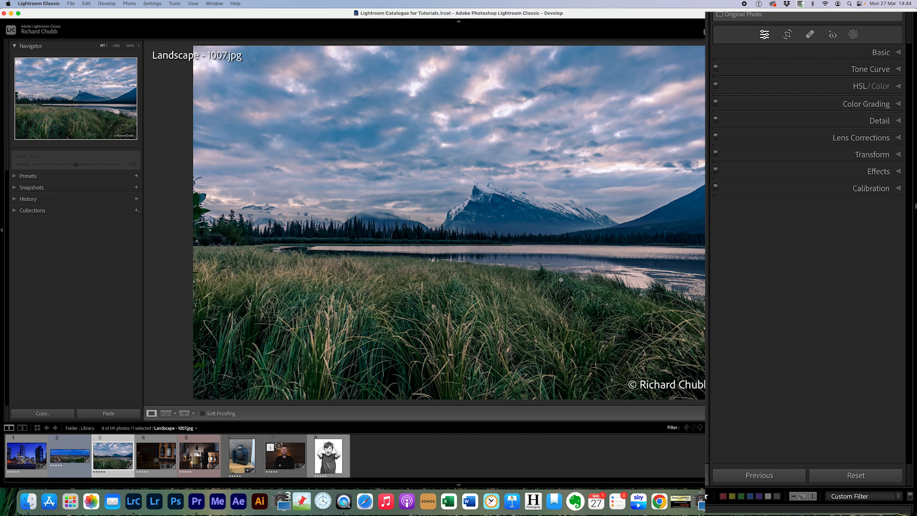
pyautogui.click(878, 187)
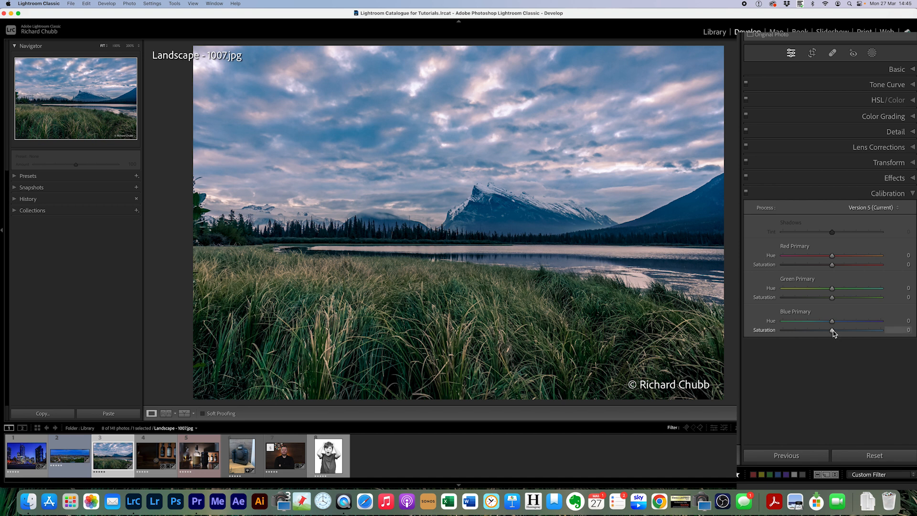
pyautogui.moveTo(832, 330); pyautogui.dragTo(778, 330)
pyautogui.moveTo(832, 321); pyautogui.dragTo(778, 320)
pyautogui.moveTo(832, 256); pyautogui.dragTo(893, 262)
pyautogui.moveTo(833, 298); pyautogui.dragTo(866, 298)
pyautogui.click(877, 100)
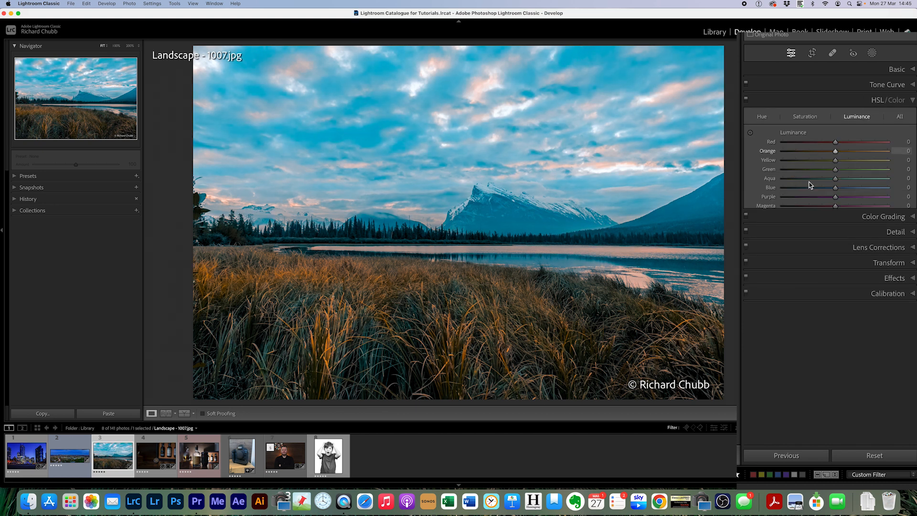
pyautogui.moveTo(835, 188)
pyautogui.mouseDown()
pyautogui.moveTo(812, 188)
pyautogui.moveTo(833, 187)
pyautogui.mouseUp()
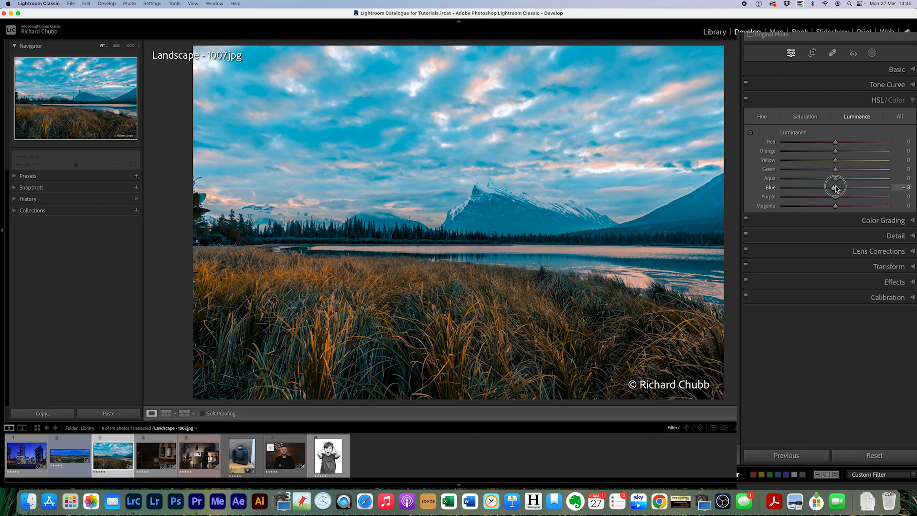
pyautogui.click(797, 117)
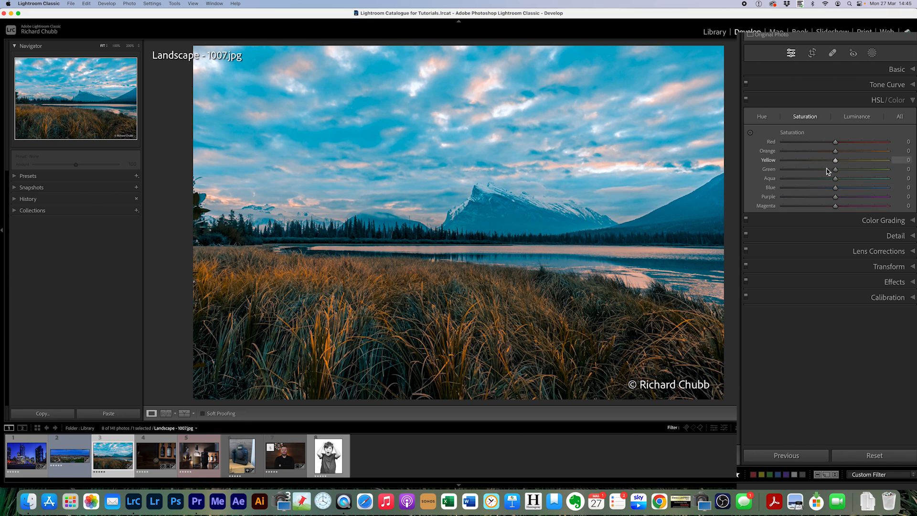
pyautogui.click(854, 118)
pyautogui.doubleClick(769, 187)
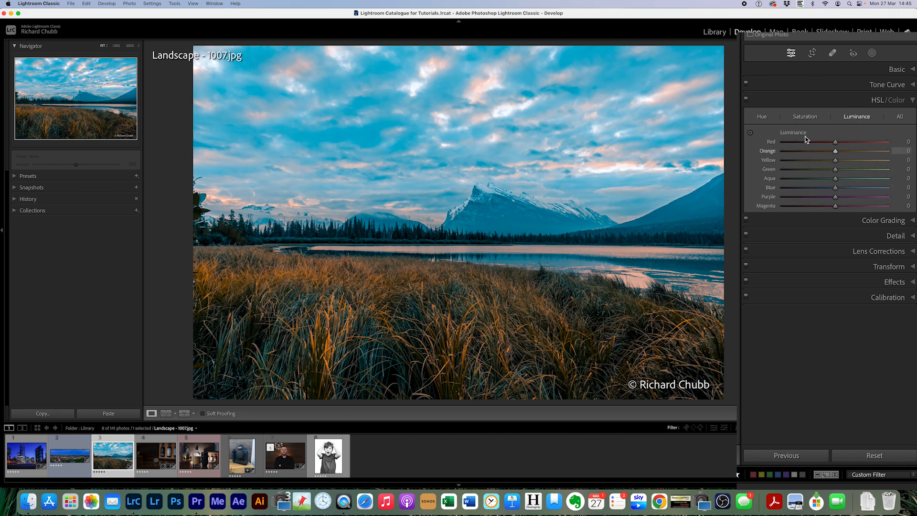
# Set the landscape's HSL Saturation to Orange +57, Aqua -30 and Blue -45, and compare the photo before and after side by side.
pyautogui.moveTo(834, 188)
pyautogui.mouseDown()
pyautogui.moveTo(812, 191)
pyautogui.moveTo(829, 180)
pyautogui.moveTo(819, 179)
pyautogui.mouseUp()
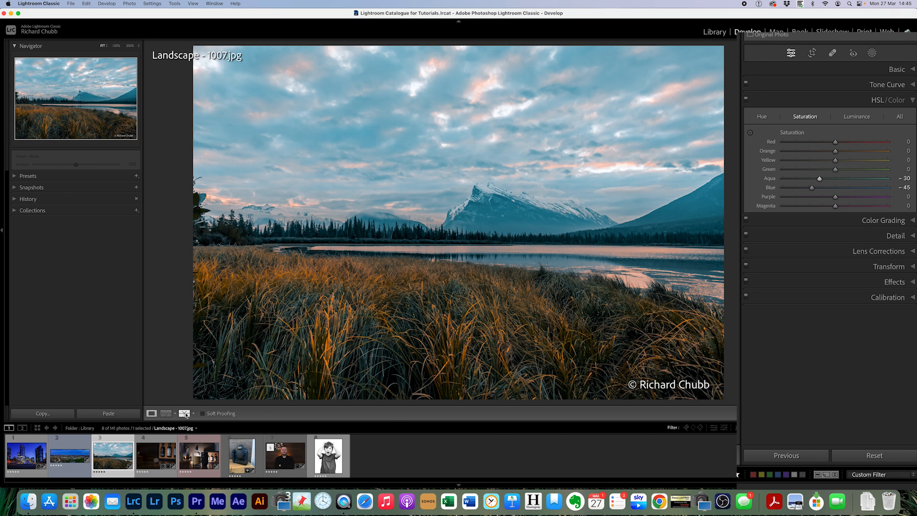
pyautogui.moveTo(834, 153); pyautogui.dragTo(864, 152)
pyautogui.click(185, 413)
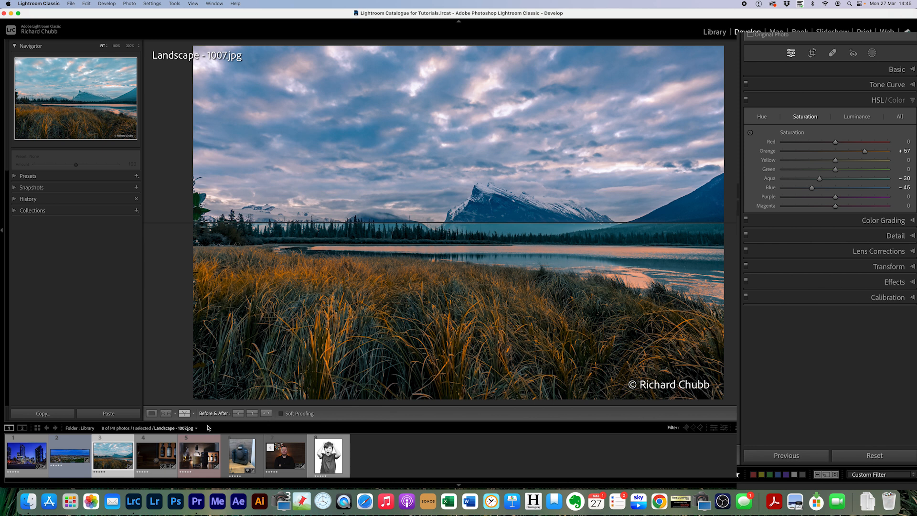
pyautogui.click(184, 414)
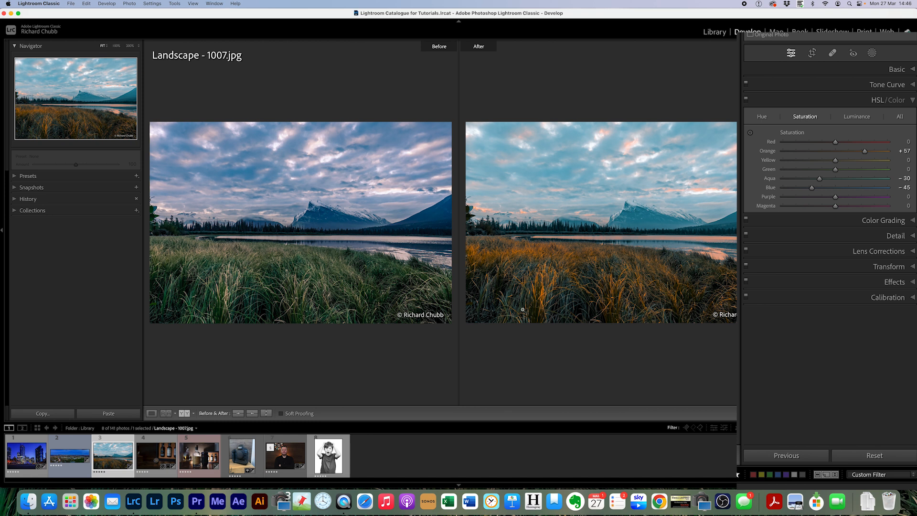
# Reset the Red, Green and Blue Primary calibration values of the landscape photo to their defaults.
pyautogui.click(913, 298)
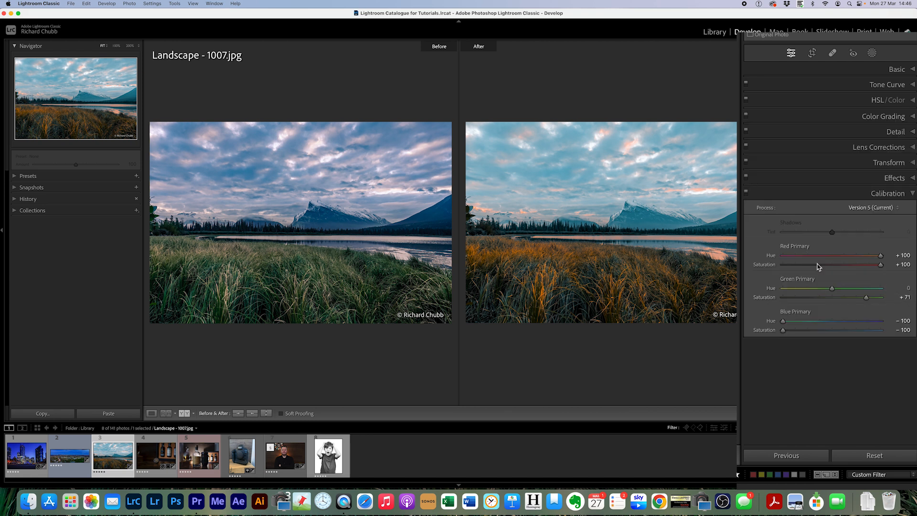
pyautogui.doubleClick(795, 246)
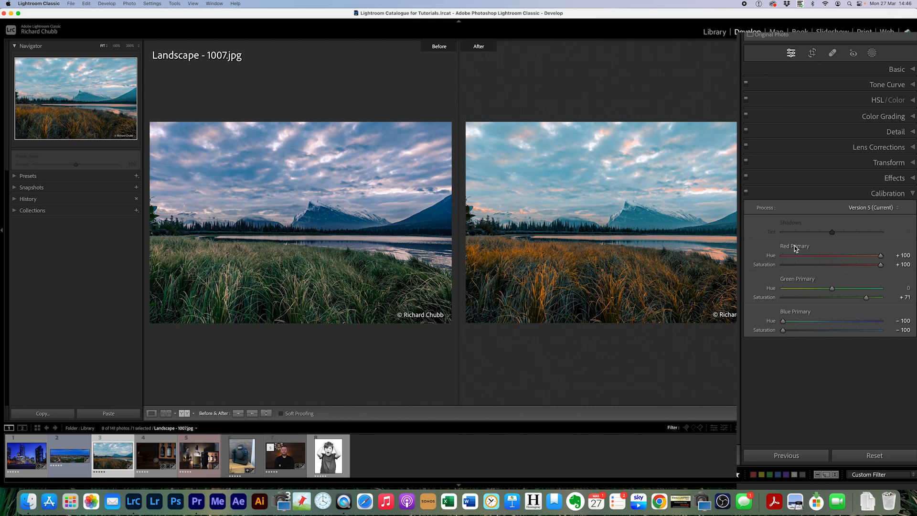
pyautogui.doubleClick(797, 278)
pyautogui.doubleClick(796, 312)
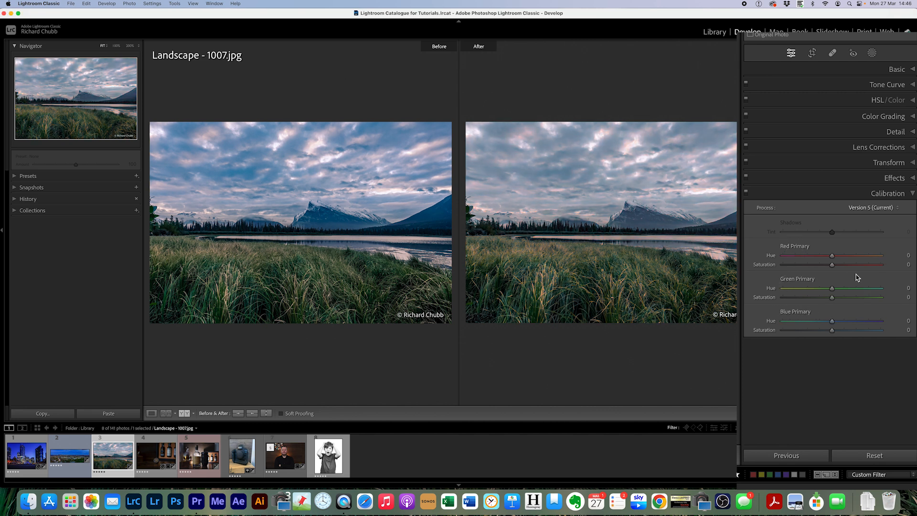
# Reset all Develop settings of the landscape photo and return to the single-photo Loupe view.
pyautogui.click(881, 101)
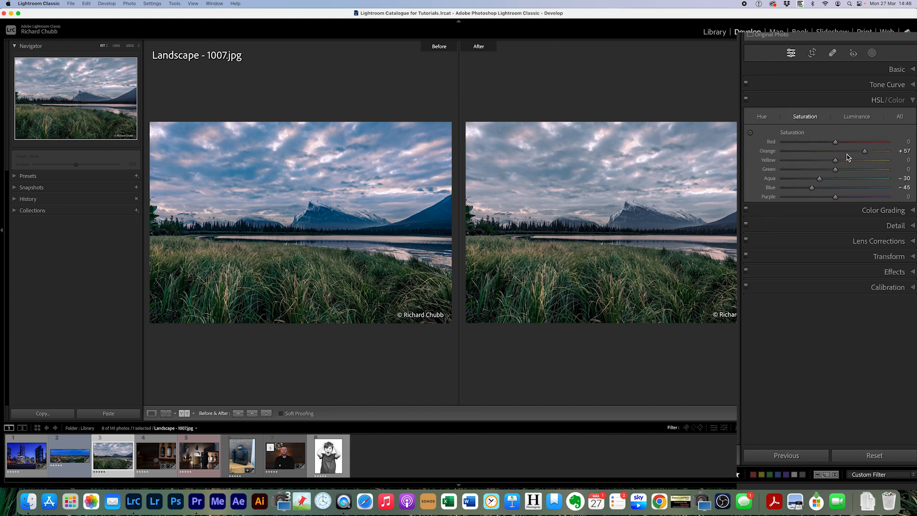
pyautogui.click(871, 456)
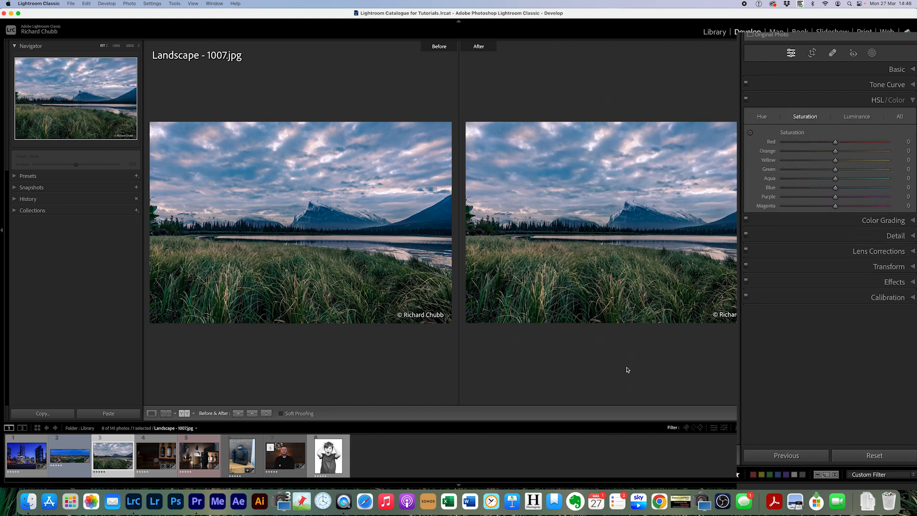
pyautogui.click(151, 414)
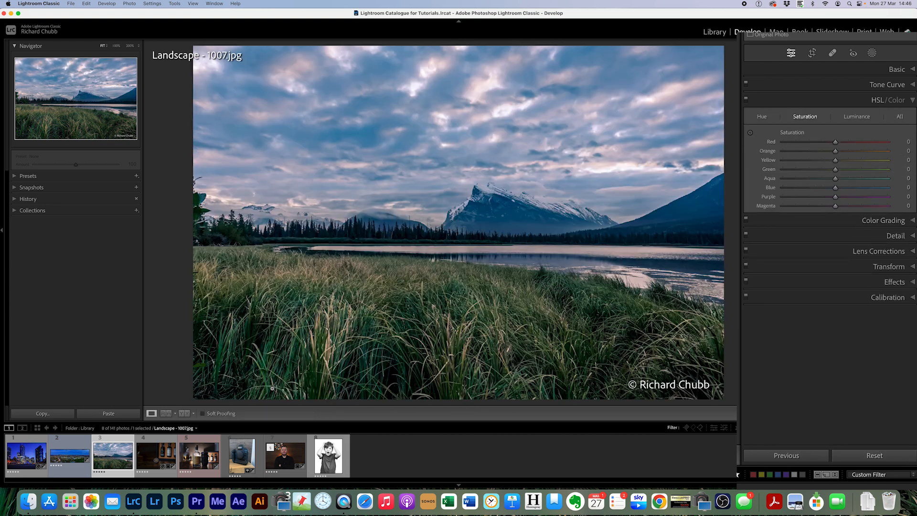